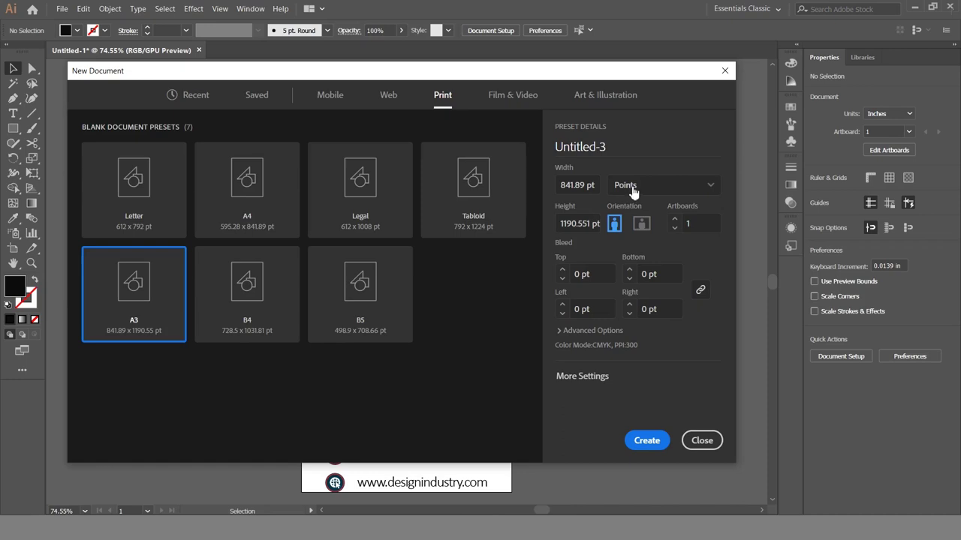
Step: Create a new A3 document measured in inches with CMYK colour mode
{"action": "left_click", "coordinate": [627, 250]}
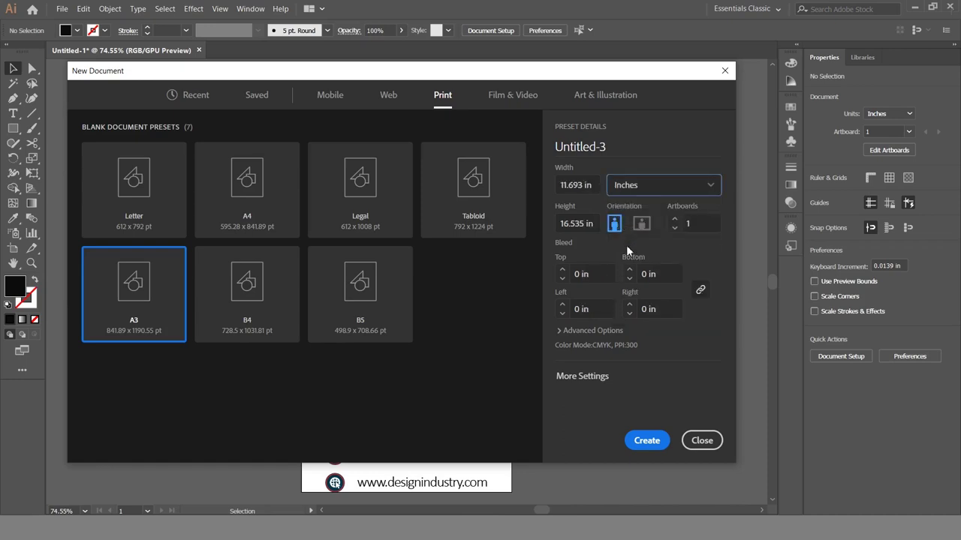
{"action": "left_click", "coordinate": [560, 331]}
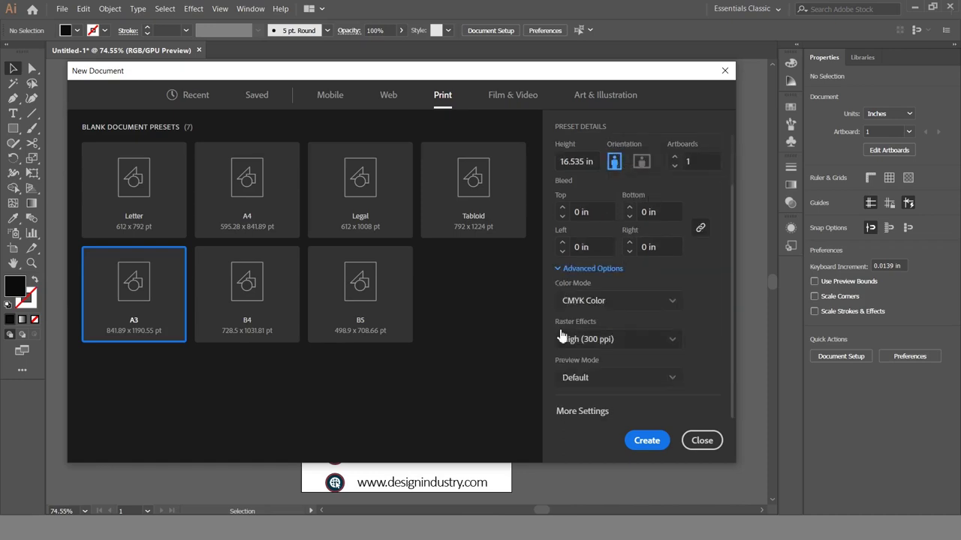
{"action": "left_click", "coordinate": [609, 303]}
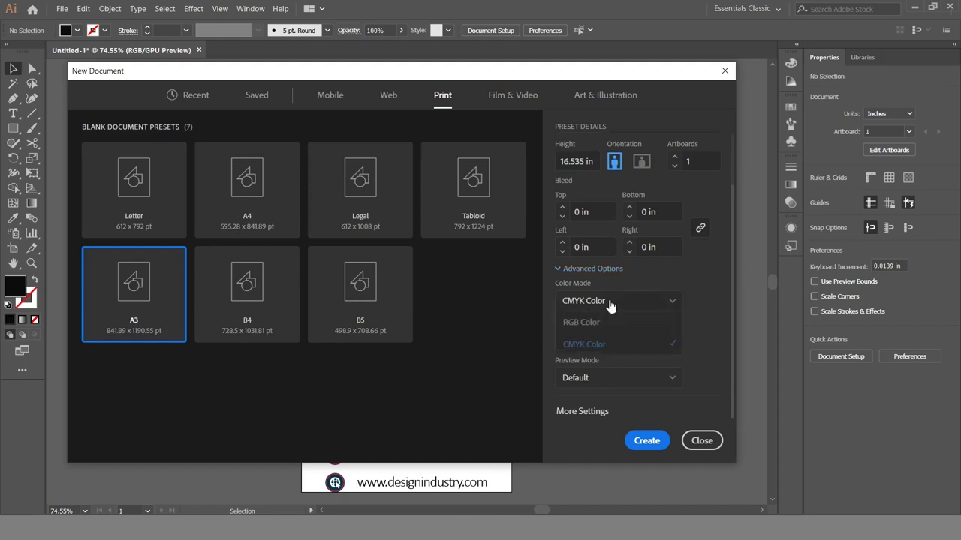
{"action": "left_click", "coordinate": [592, 346]}
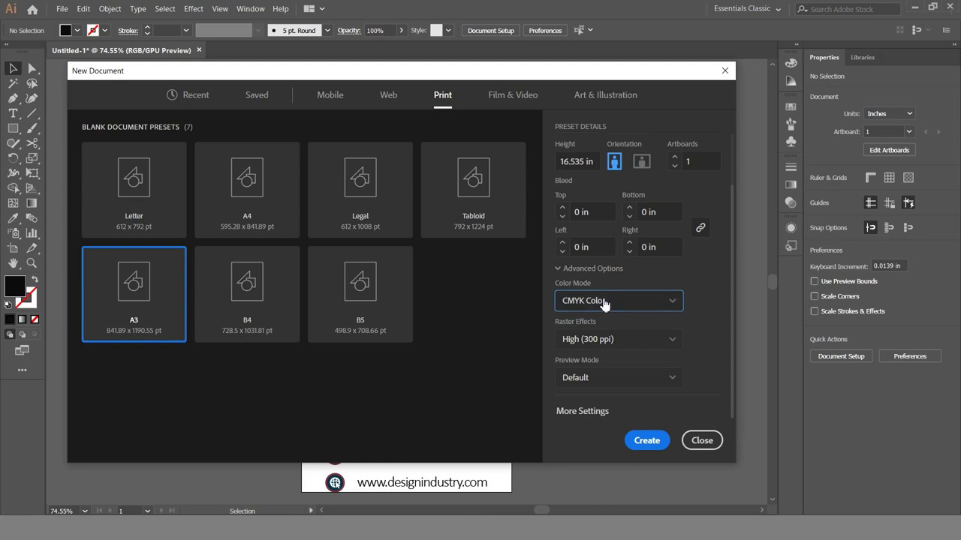
{"action": "left_click", "coordinate": [604, 303]}
{"action": "left_click", "coordinate": [589, 322]}
{"action": "left_click", "coordinate": [618, 305]}
{"action": "left_click", "coordinate": [590, 343]}
{"action": "left_click", "coordinate": [646, 443]}
{"action": "left_click", "coordinate": [644, 446]}
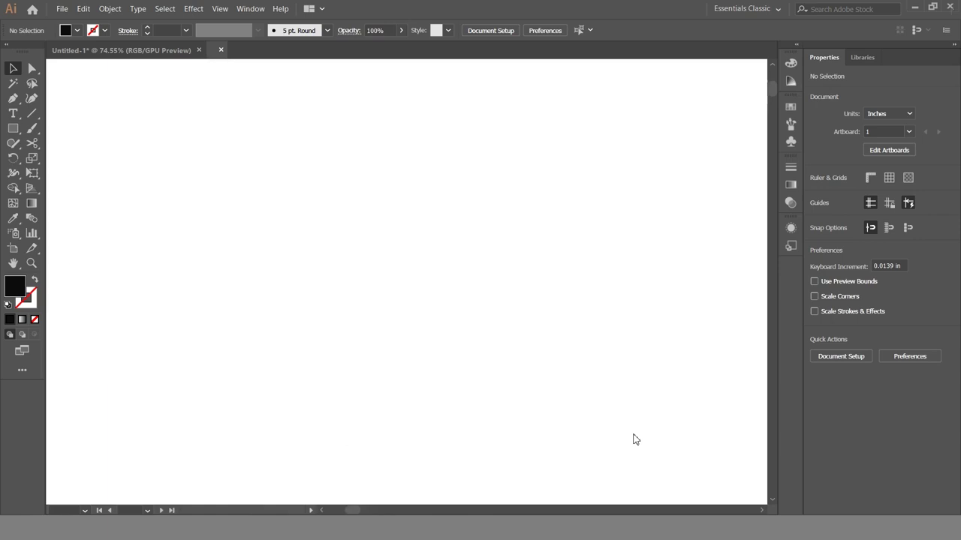
Step: Turn the artboard to landscape orientation, 16.54 × 11.69 in
{"action": "left_click", "coordinate": [12, 253]}
{"action": "left_click", "coordinate": [943, 203]}
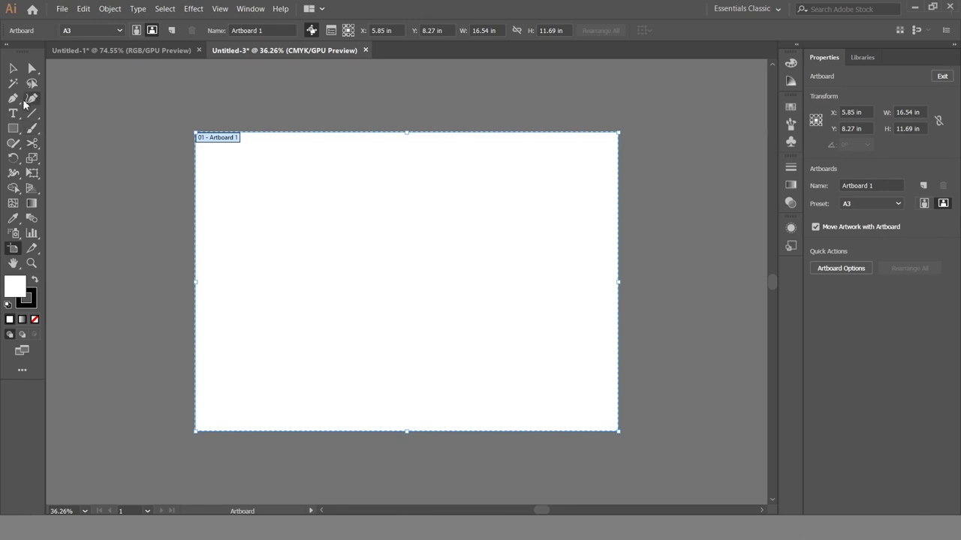
{"action": "left_click", "coordinate": [13, 69]}
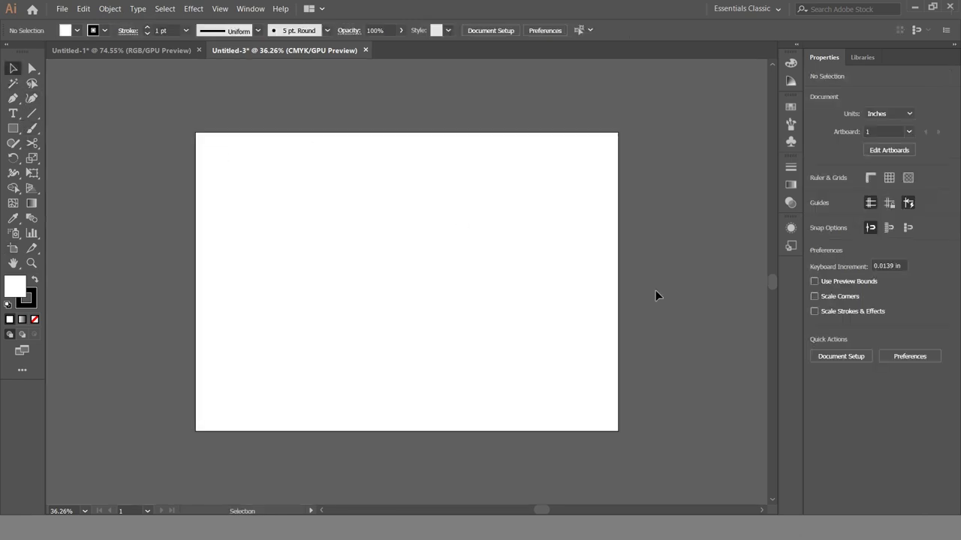
Step: Draw a rectangle with exact dimensions of 9 × 4 in
{"action": "key", "text": "m"}
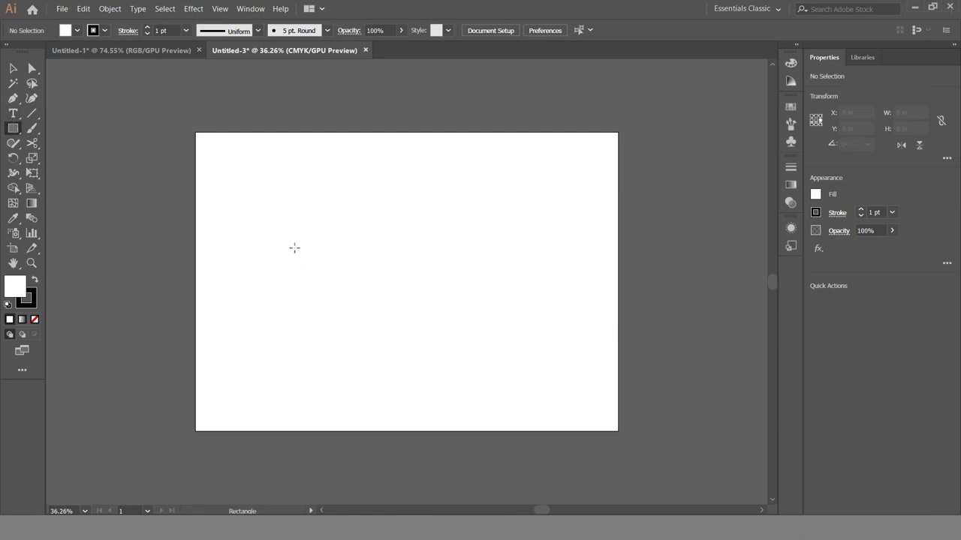
{"action": "left_click", "coordinate": [298, 245]}
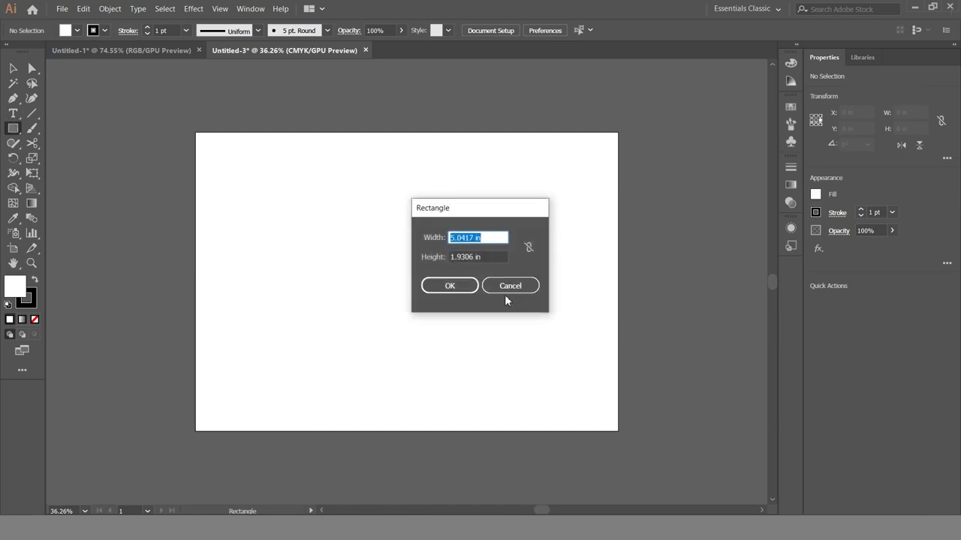
{"action": "type", "text": "9"}
{"action": "key", "text": "Tab"}
{"action": "type", "text": "4"}
{"action": "key", "text": "Return"}
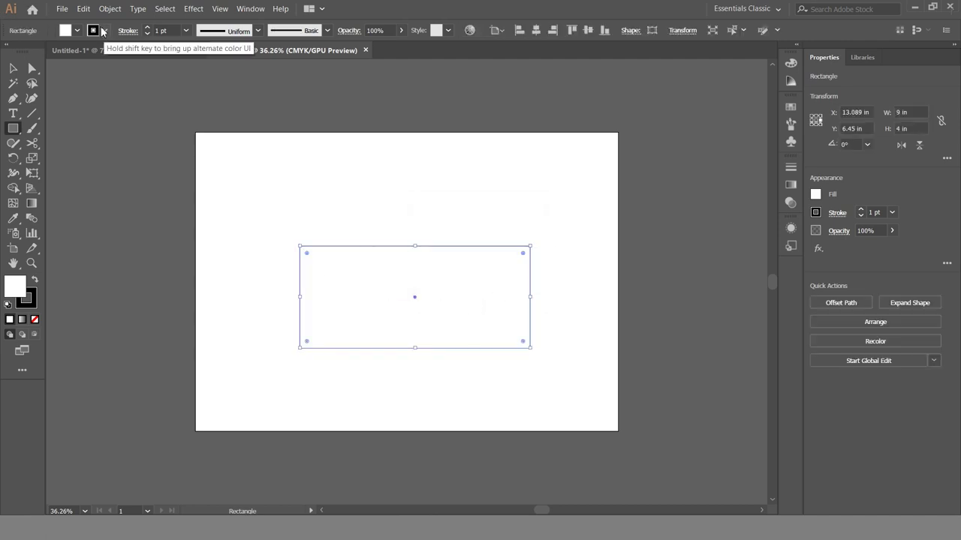
Step: Make the rectangle black with no stroke and move it near the artboard top
{"action": "left_click", "coordinate": [33, 282]}
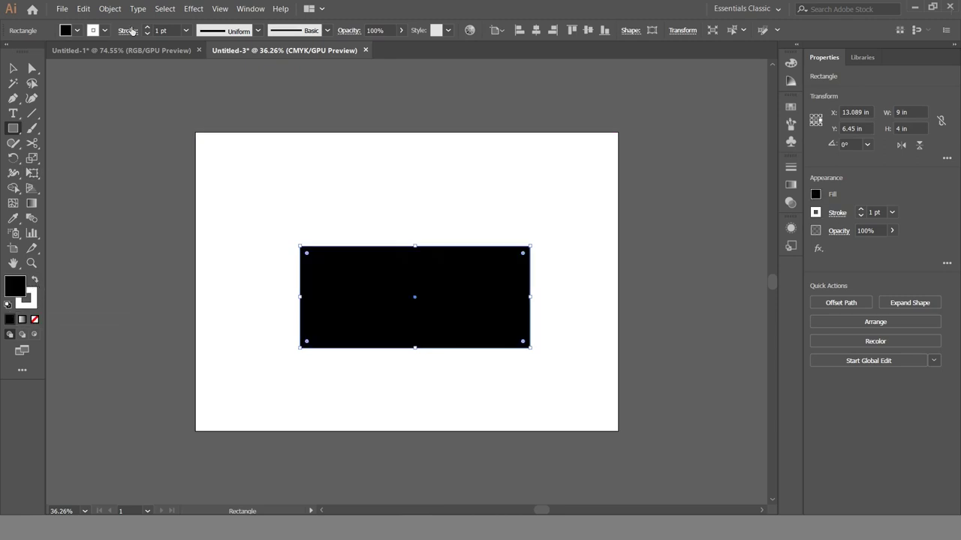
{"action": "left_click", "coordinate": [105, 31]}
{"action": "left_click", "coordinate": [7, 52]}
{"action": "key", "text": "v"}
{"action": "left_click_drag", "start_coordinate": [438, 327], "coordinate": [440, 247]}
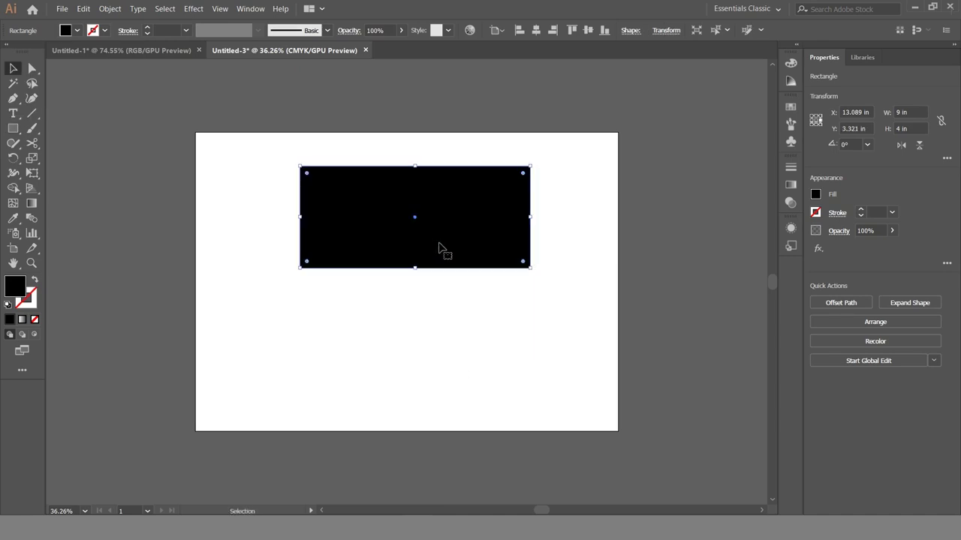
Step: Paste a copy of the rectangle in front and move it directly below the original
{"action": "left_click", "coordinate": [89, 14]}
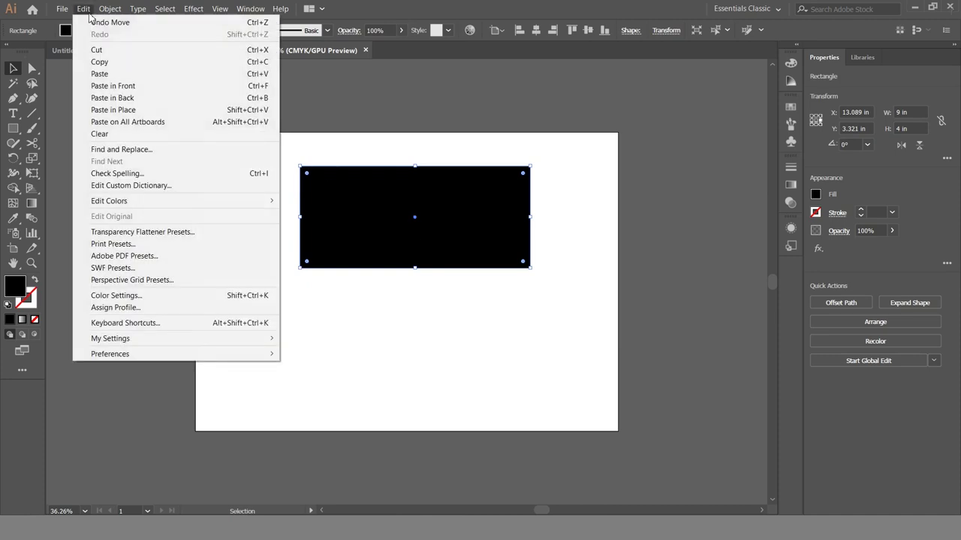
{"action": "left_click", "coordinate": [121, 66]}
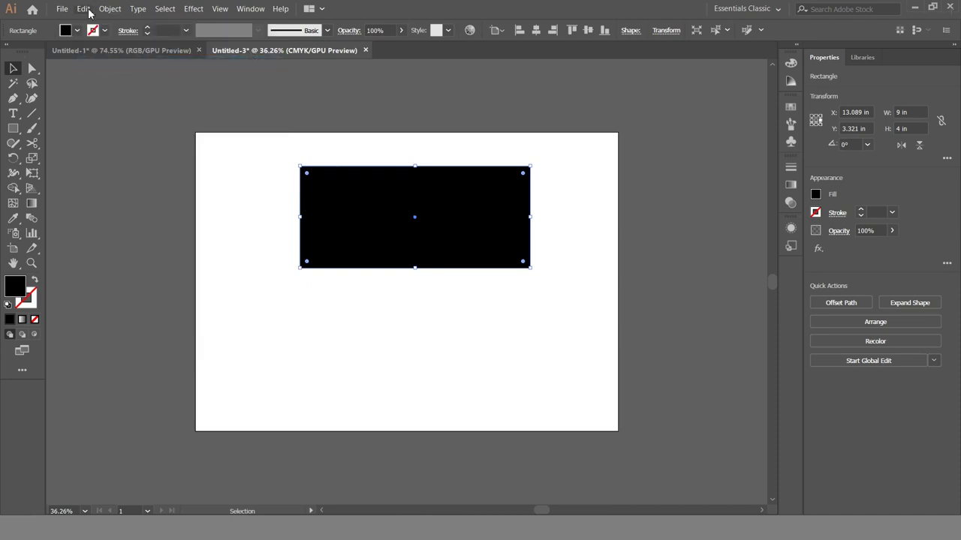
{"action": "left_click", "coordinate": [83, 9]}
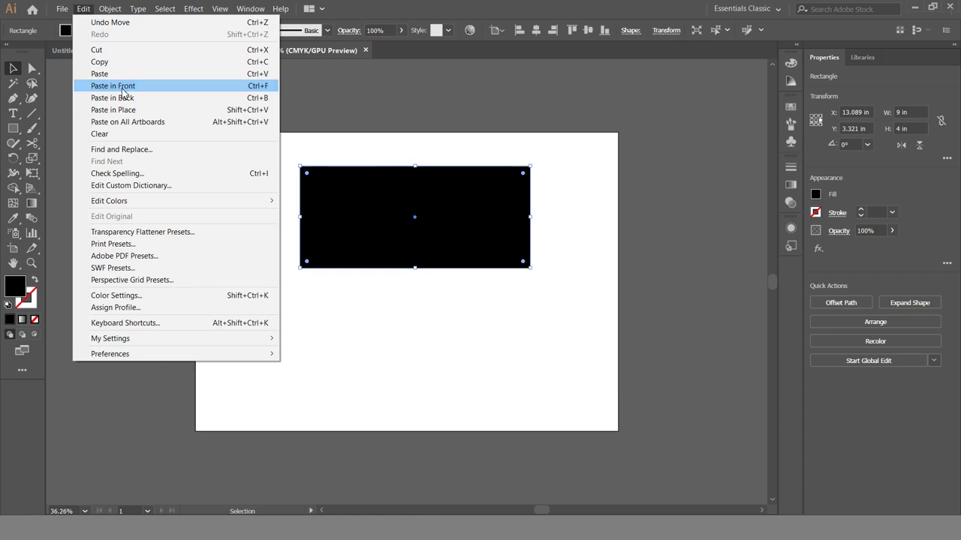
{"action": "left_click", "coordinate": [123, 87]}
{"action": "left_click_drag", "start_coordinate": [435, 223], "coordinate": [438, 324]}
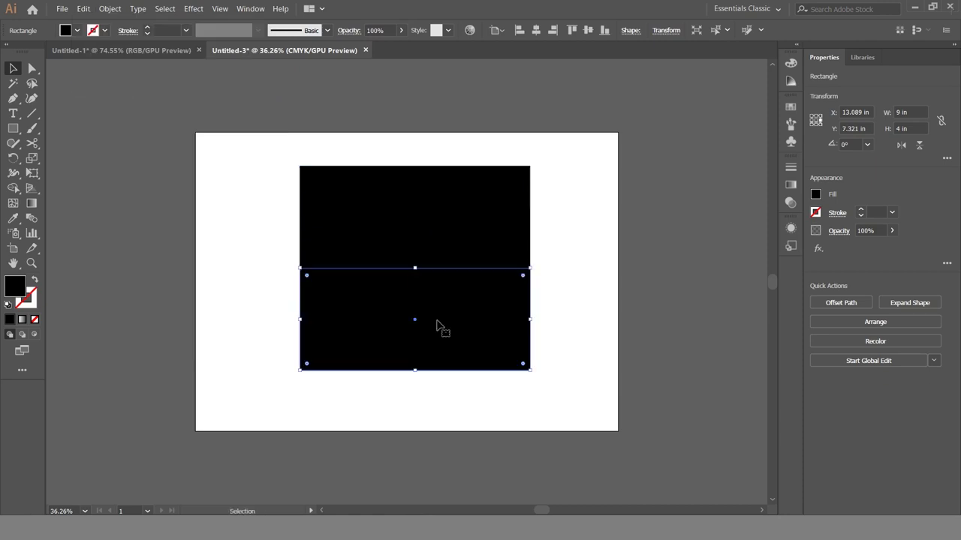
Step: Paste another copy, narrow it to 0.5 in wide and place it past the right edge
{"action": "left_click", "coordinate": [83, 9]}
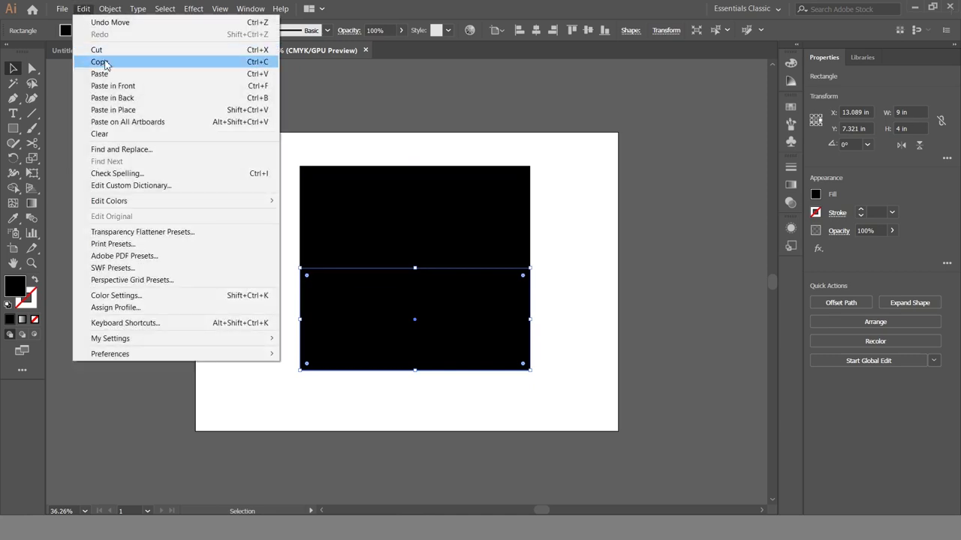
{"action": "left_click", "coordinate": [107, 66]}
{"action": "left_click", "coordinate": [83, 9]}
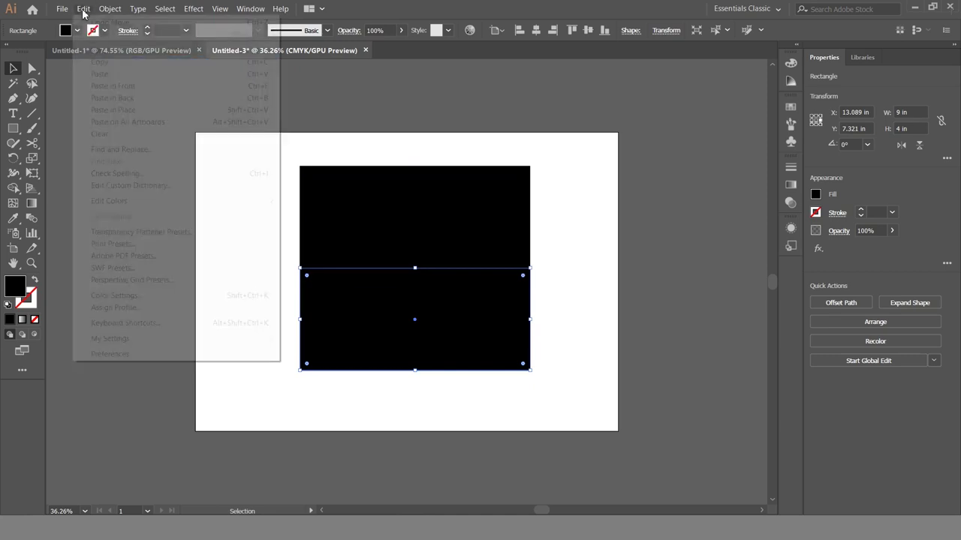
{"action": "left_click", "coordinate": [113, 86]}
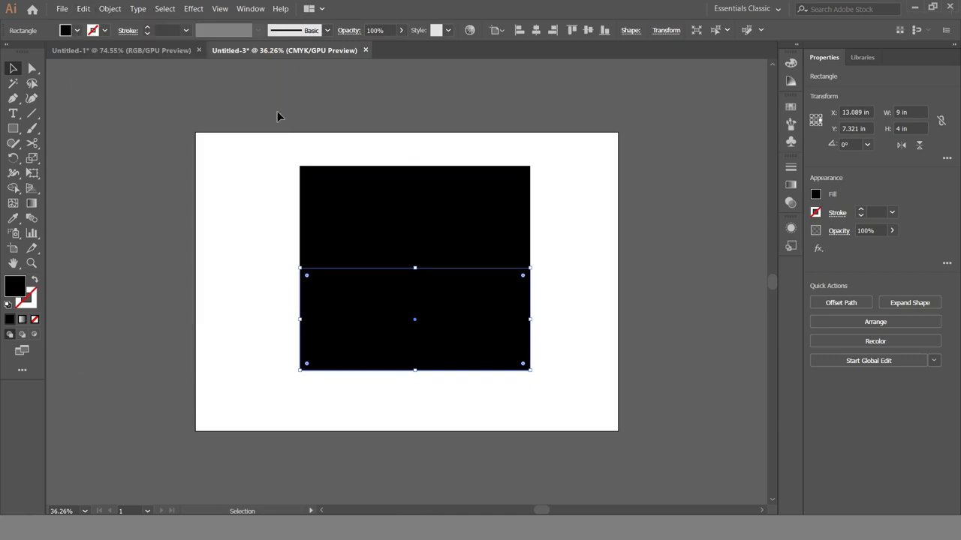
{"action": "left_click", "coordinate": [816, 124]}
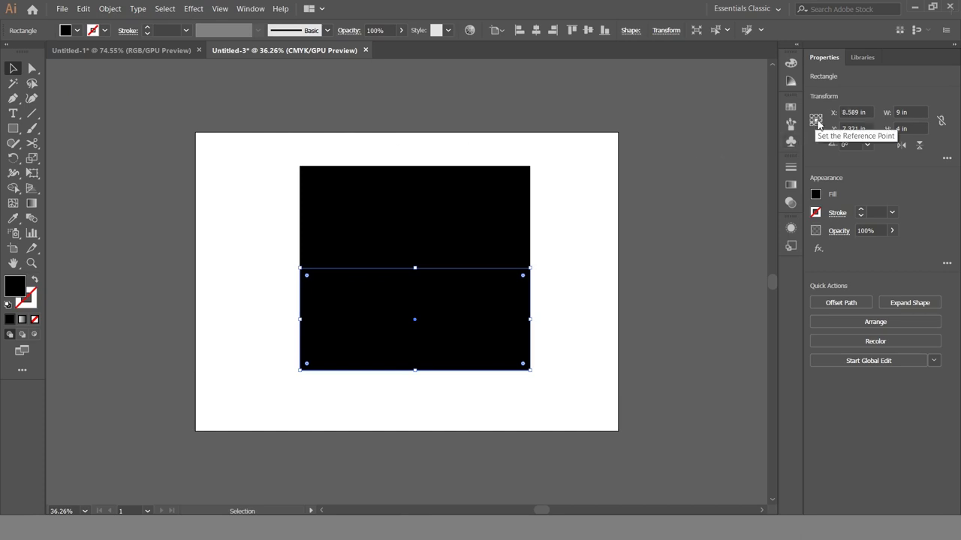
{"action": "left_click", "coordinate": [820, 124]}
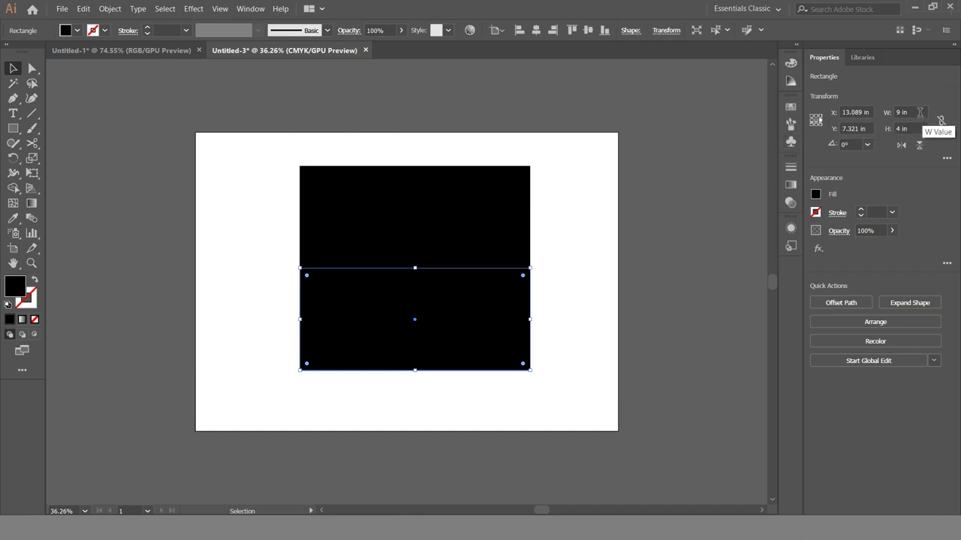
{"action": "left_click", "coordinate": [919, 111]}
{"action": "type", "text": "0.5"}
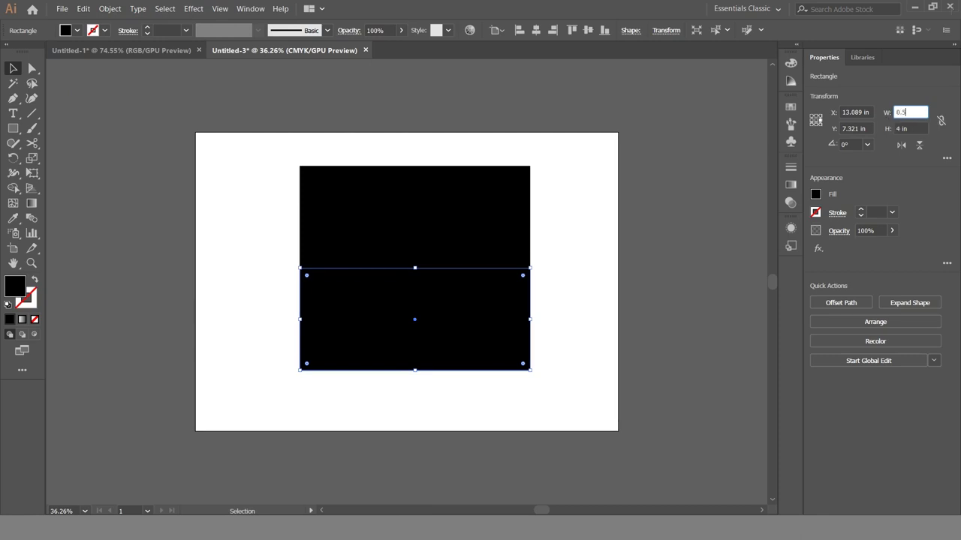
{"action": "key", "text": "Return"}
{"action": "left_click_drag", "start_coordinate": [527, 286], "coordinate": [541, 288]}
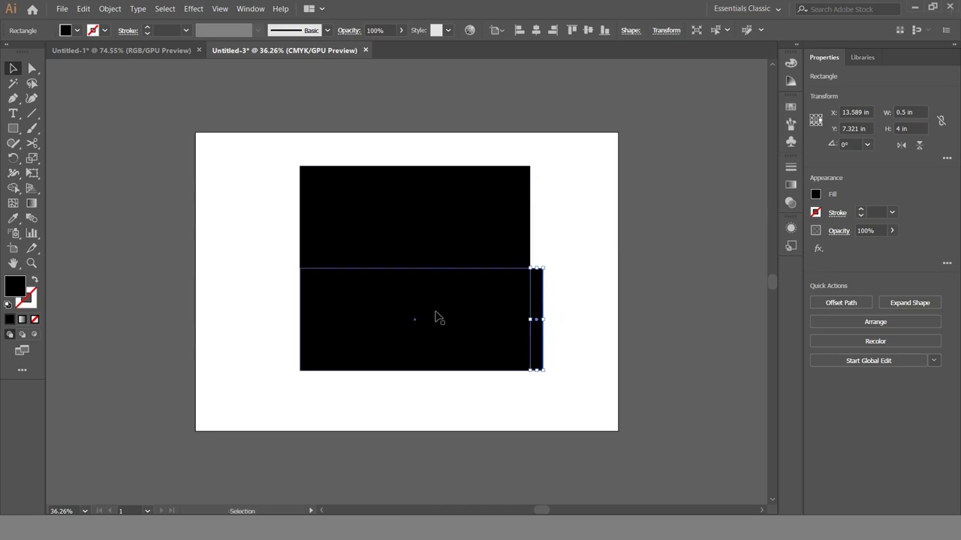
Step: Fill the 0.5 in strip light grey, then select the lower black rectangle
{"action": "left_click", "coordinate": [76, 30]}
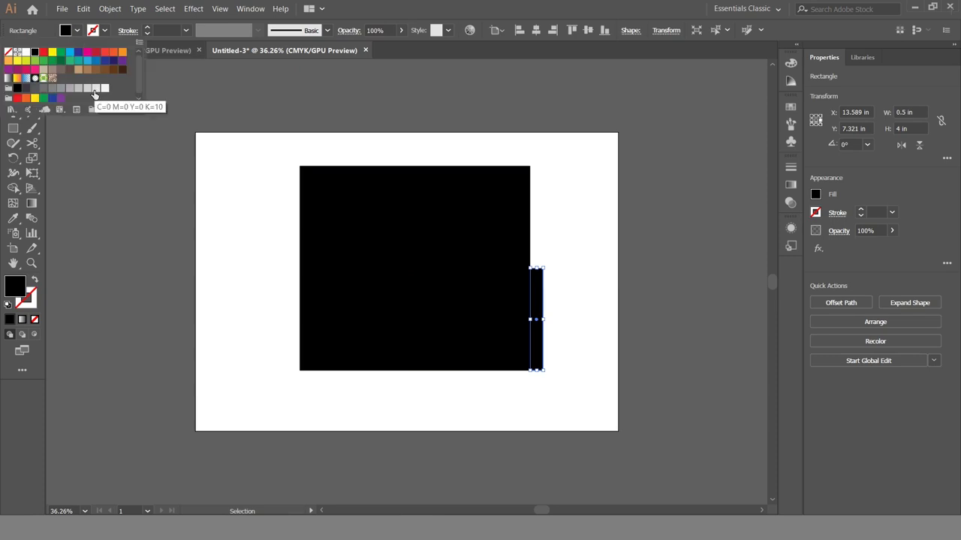
{"action": "left_click", "coordinate": [95, 89]}
{"action": "left_click", "coordinate": [87, 90]}
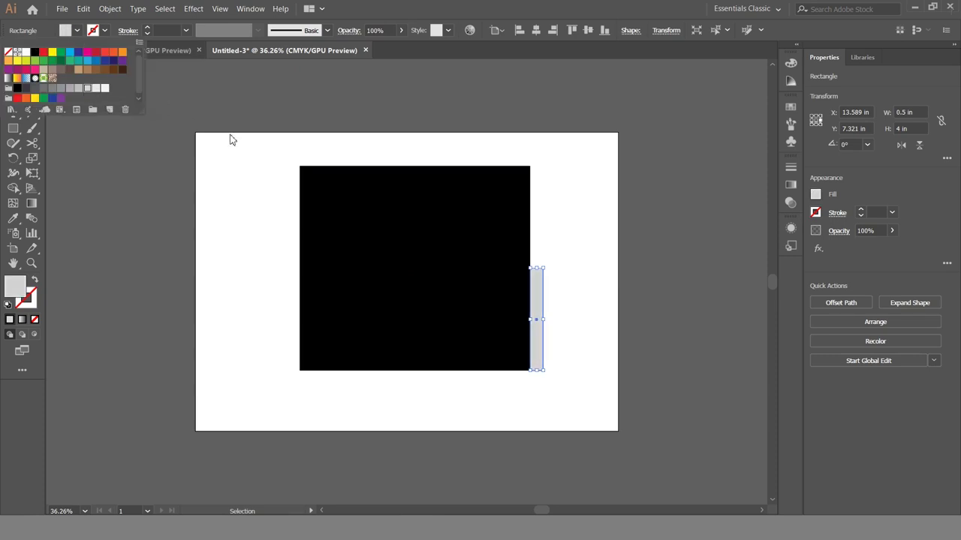
{"action": "left_click", "coordinate": [264, 170]}
{"action": "left_click", "coordinate": [572, 271]}
{"action": "left_click", "coordinate": [465, 306]}
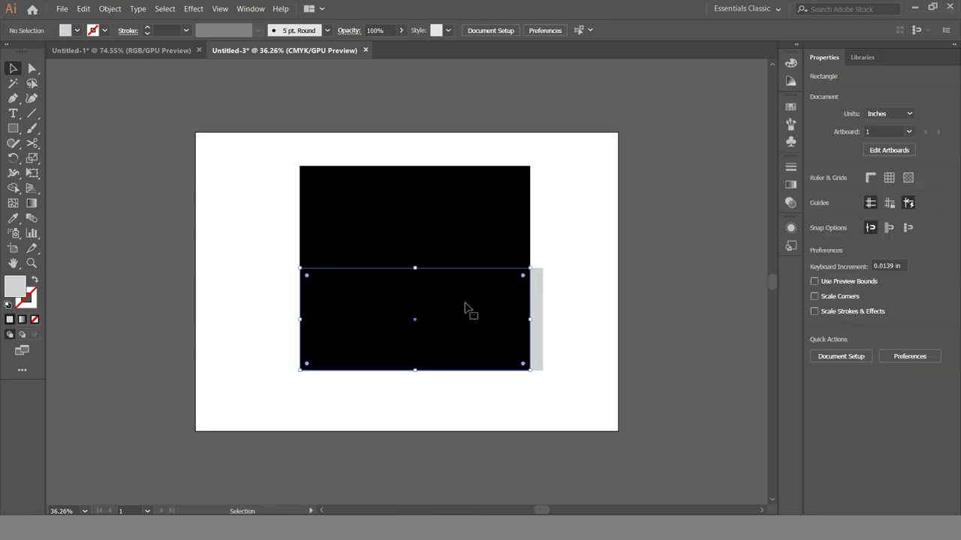
Step: Fill the lower rectangle light grey
{"action": "left_click", "coordinate": [77, 30]}
{"action": "left_click", "coordinate": [80, 89]}
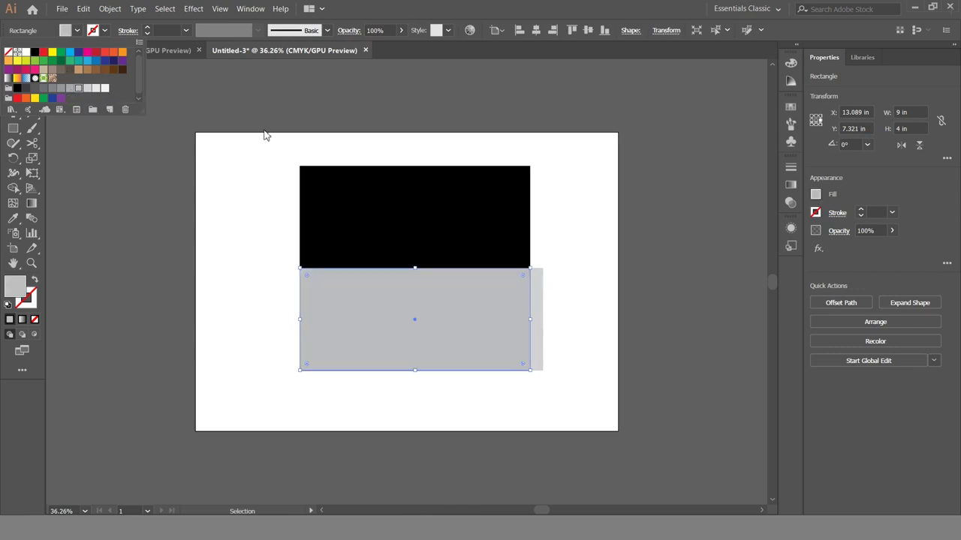
{"action": "left_click", "coordinate": [264, 144]}
Step: Draw an artboard-sized dark grey #444444 rectangle and send it to the back
{"action": "left_click", "coordinate": [11, 130]}
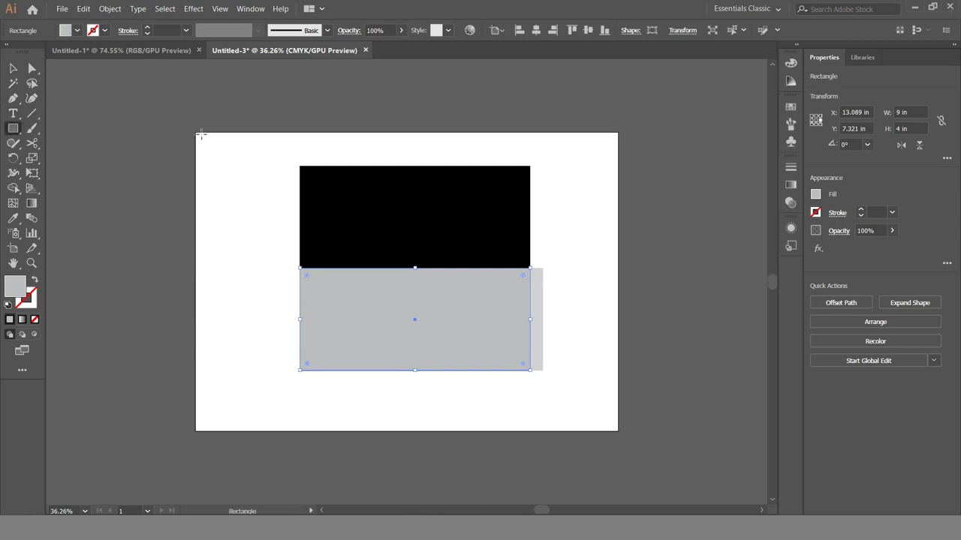
{"action": "left_click_drag", "start_coordinate": [195, 132], "coordinate": [620, 417]}
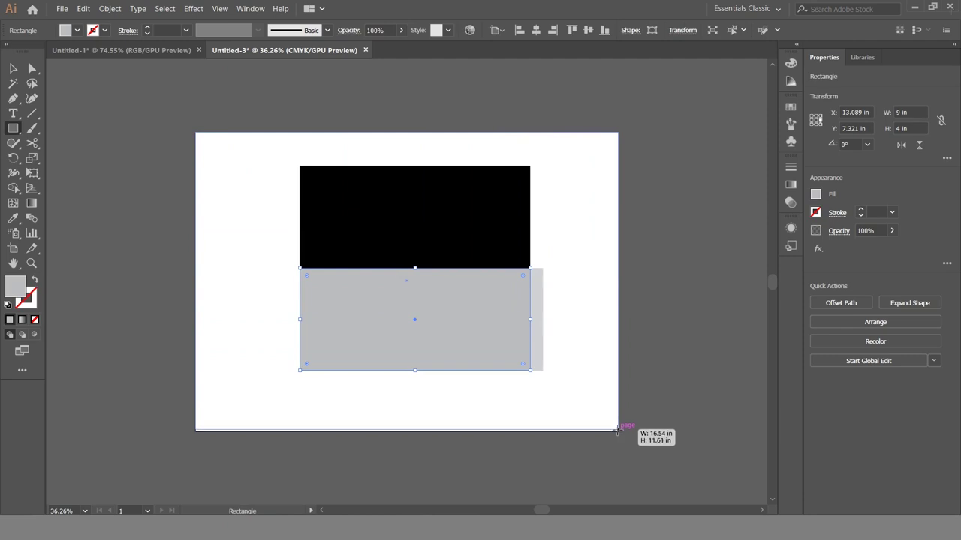
{"action": "left_click_drag", "start_coordinate": [620, 417], "coordinate": [619, 431]}
{"action": "double_click", "coordinate": [9, 288]}
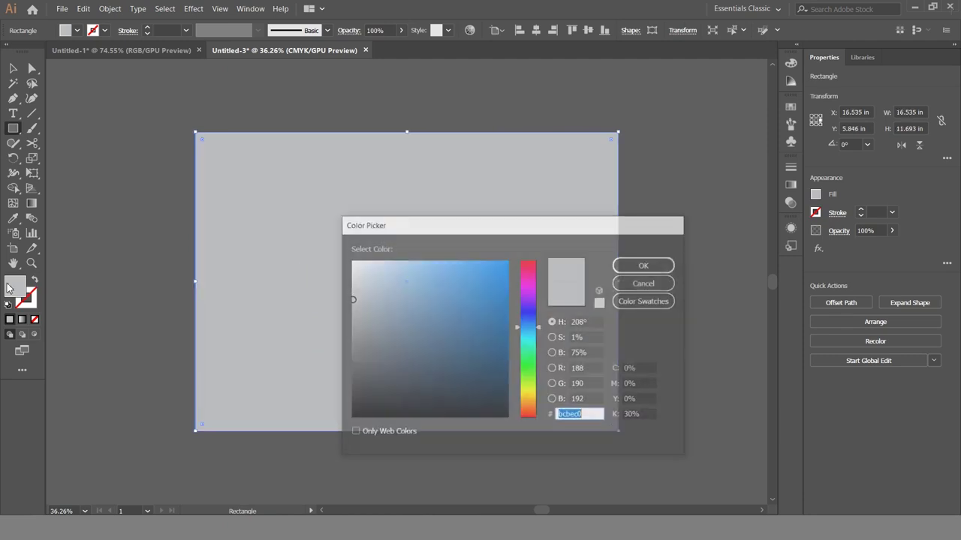
{"action": "mouse_move", "coordinate": [362, 363]}
{"action": "left_mouse_down"}
{"action": "mouse_move", "coordinate": [340, 382]}
{"action": "mouse_move", "coordinate": [333, 369]}
{"action": "left_mouse_up"}
{"action": "left_click", "coordinate": [629, 271]}
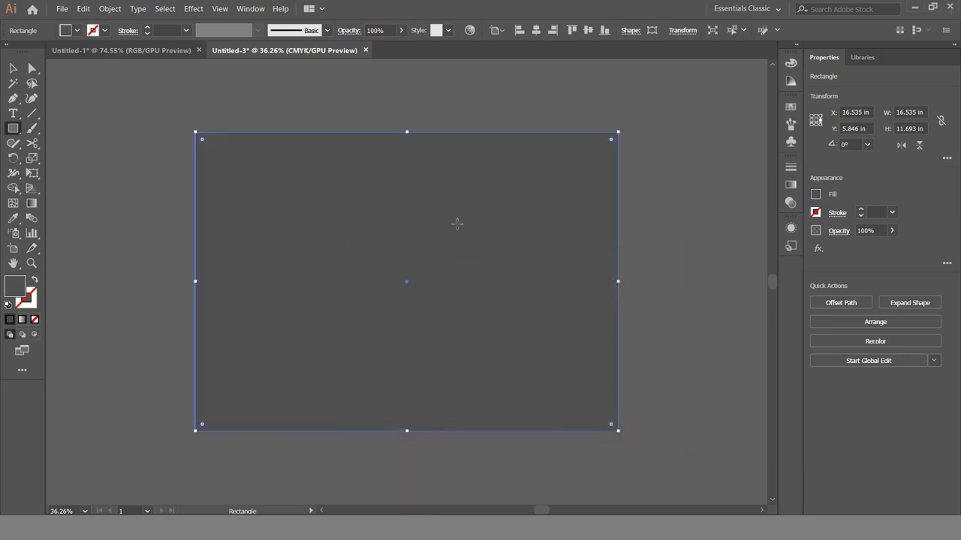
{"action": "right_click", "coordinate": [423, 180]}
{"action": "mouse_move", "coordinate": [456, 362]}
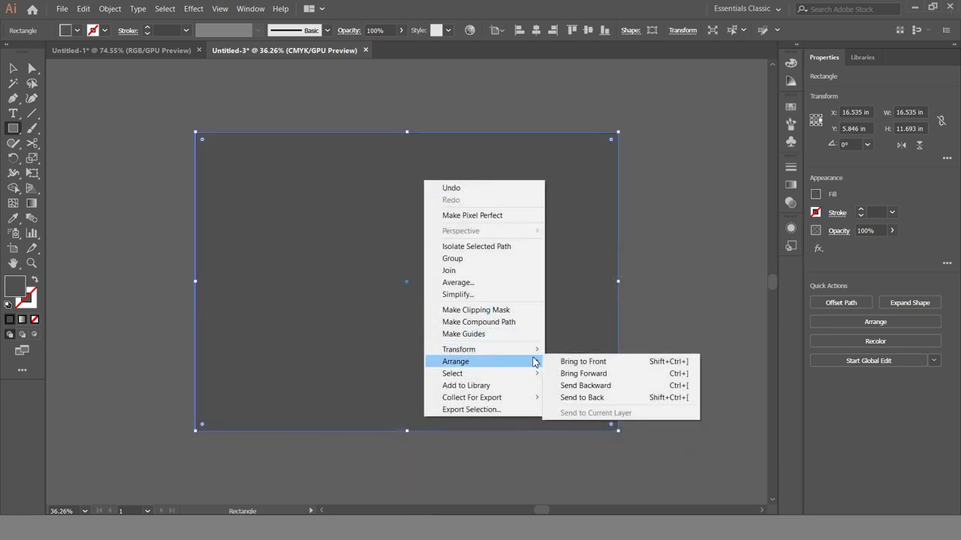
{"action": "left_click", "coordinate": [589, 398]}
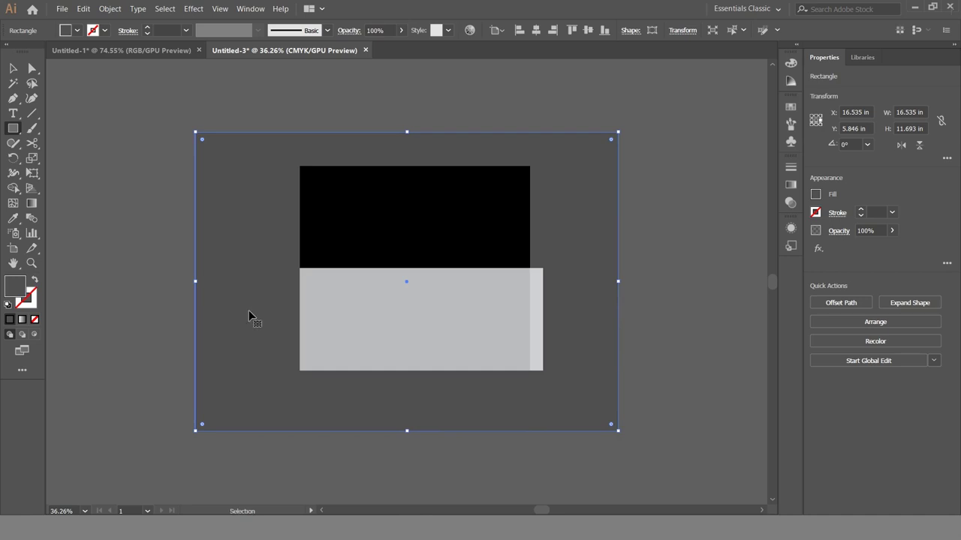
{"action": "key", "text": "ctrl+shift+a"}
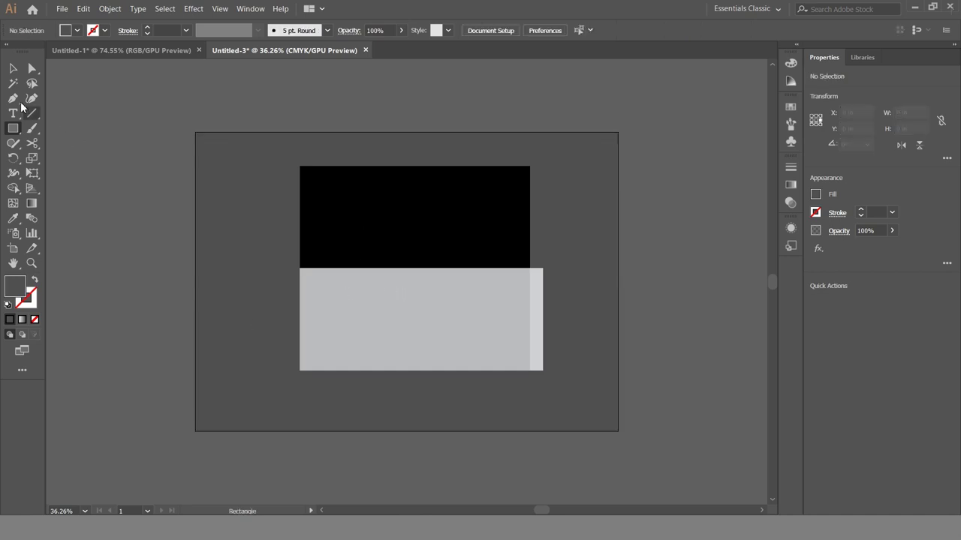
{"action": "left_click", "coordinate": [13, 69]}
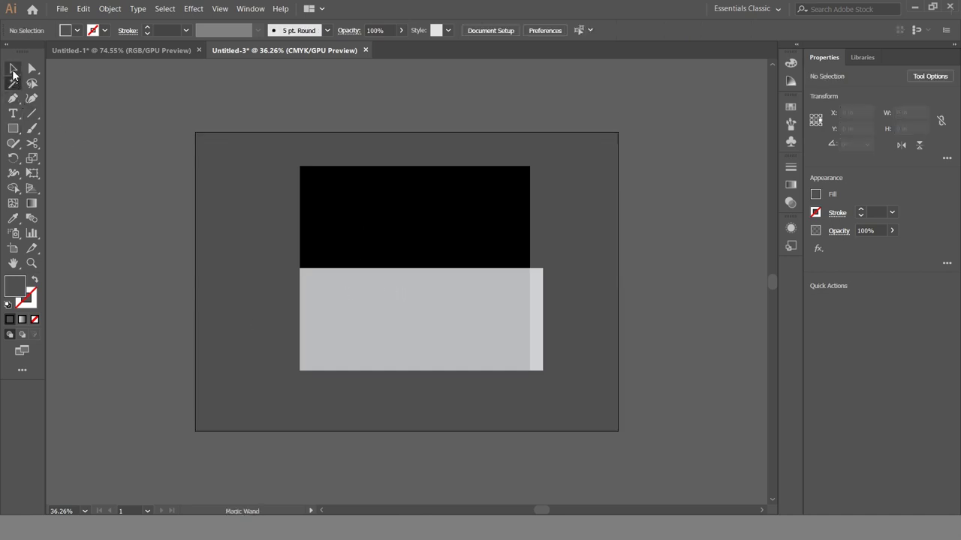
Step: Paste a copy of the light-grey rectangle, set it 1 in wide, and shift it left
{"action": "left_click", "coordinate": [407, 298]}
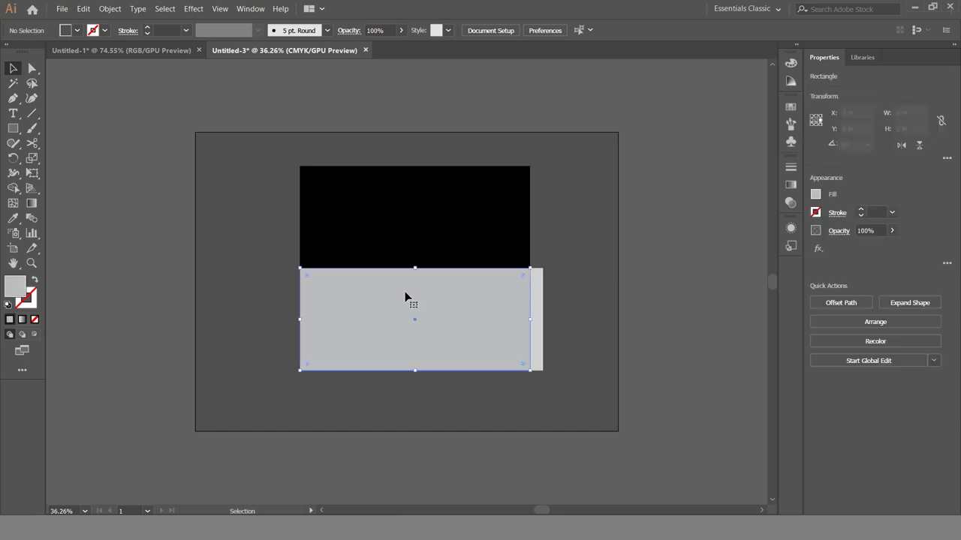
{"action": "left_click", "coordinate": [83, 9]}
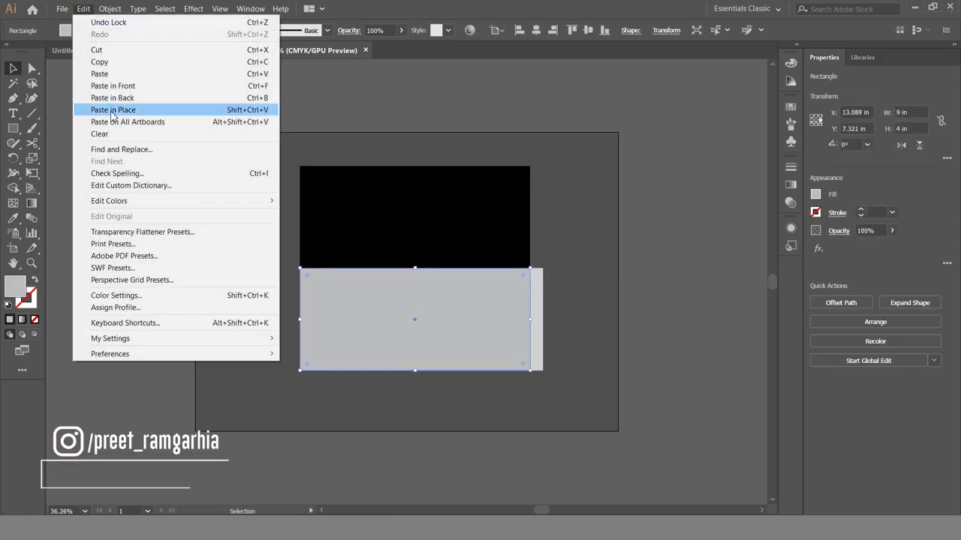
{"action": "left_click", "coordinate": [111, 62]}
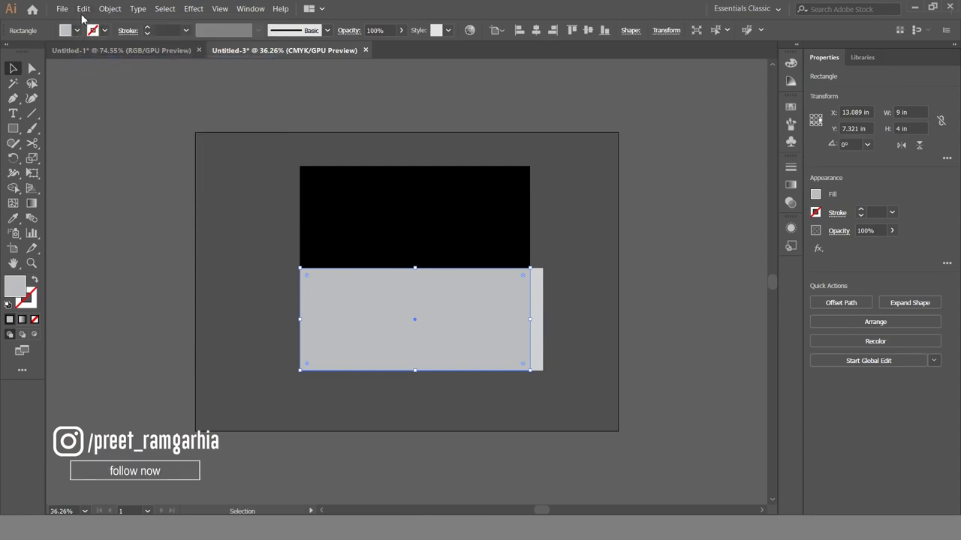
{"action": "left_click", "coordinate": [83, 8]}
{"action": "left_click", "coordinate": [120, 88]}
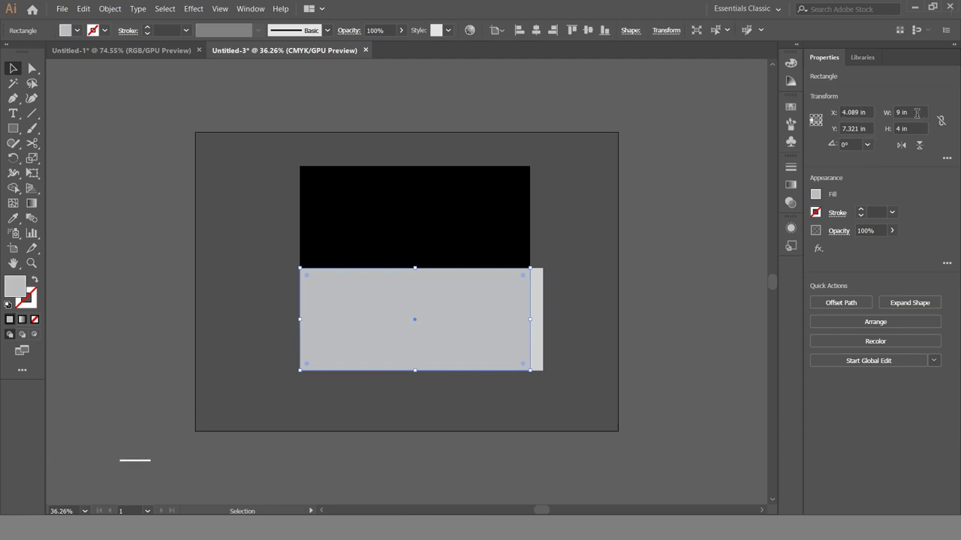
{"action": "left_click", "coordinate": [916, 113]}
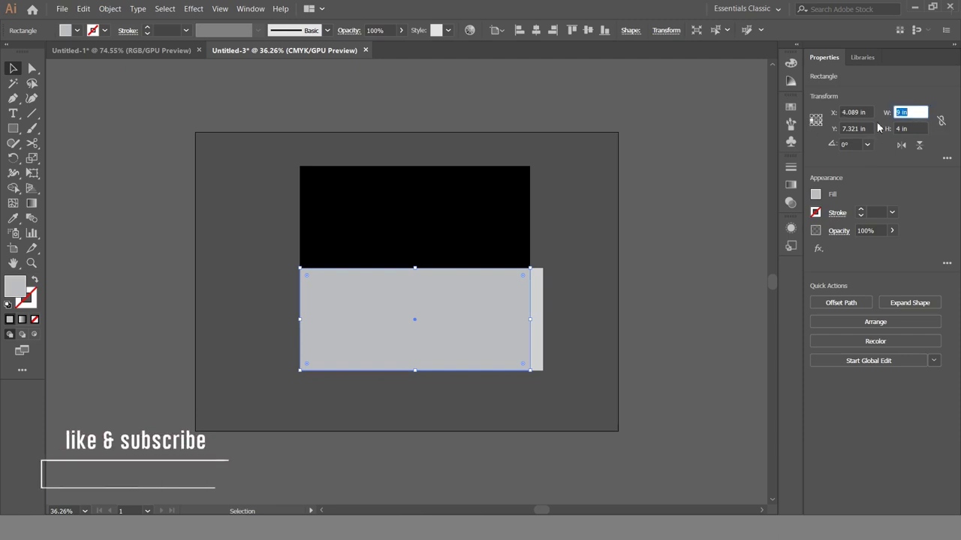
{"action": "type", "text": "1"}
{"action": "key", "text": "Return"}
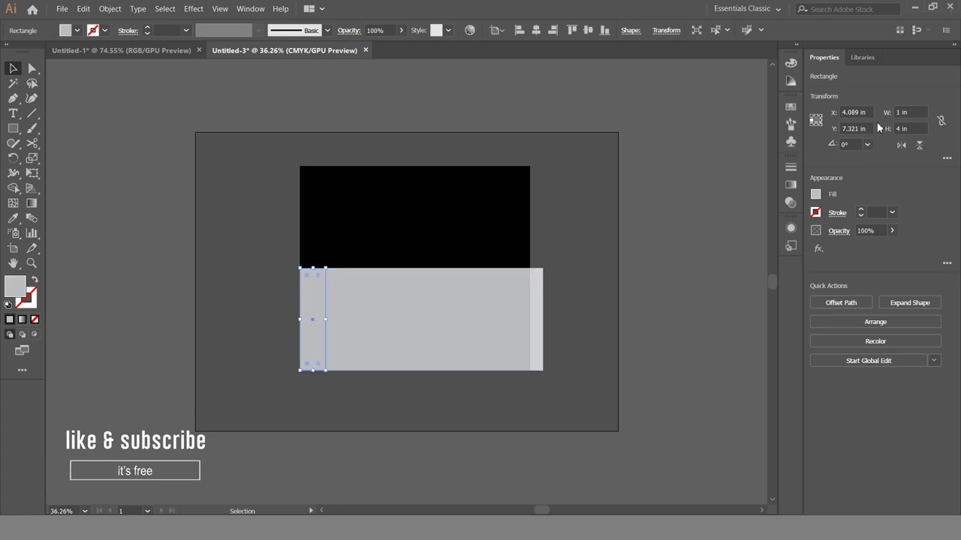
{"action": "left_click_drag", "start_coordinate": [313, 293], "coordinate": [287, 289]}
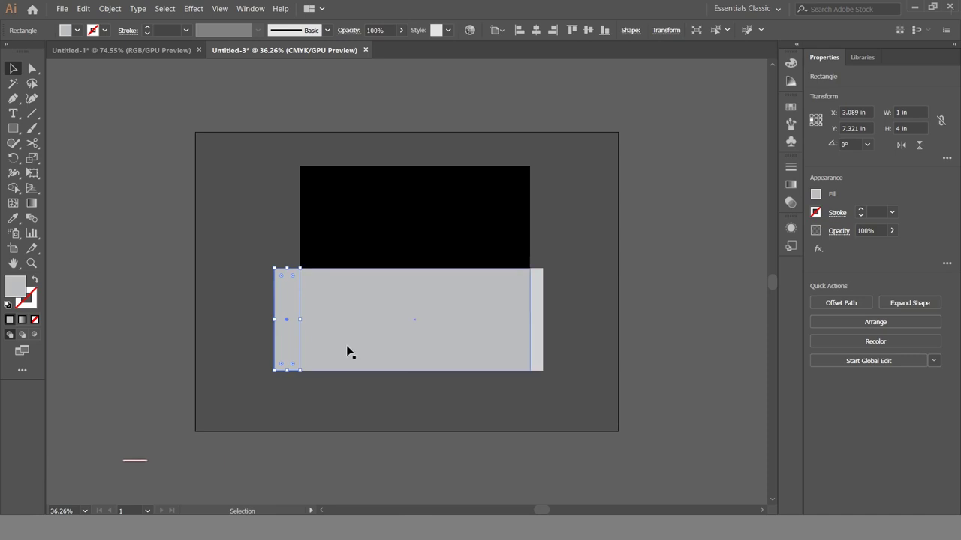
Step: Paste another copy at 0.5 in high below the rectangle, then select both new strips
{"action": "left_click", "coordinate": [366, 347]}
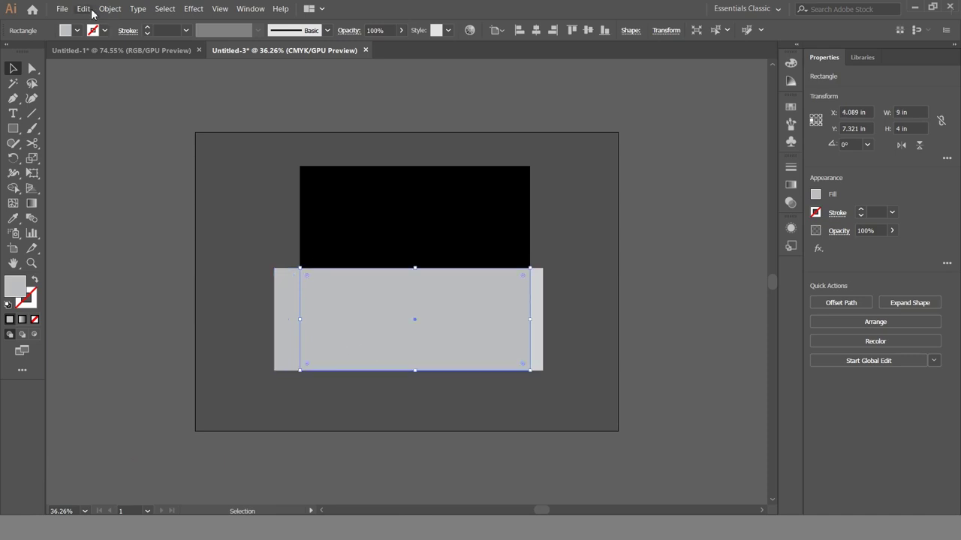
{"action": "left_click", "coordinate": [83, 8]}
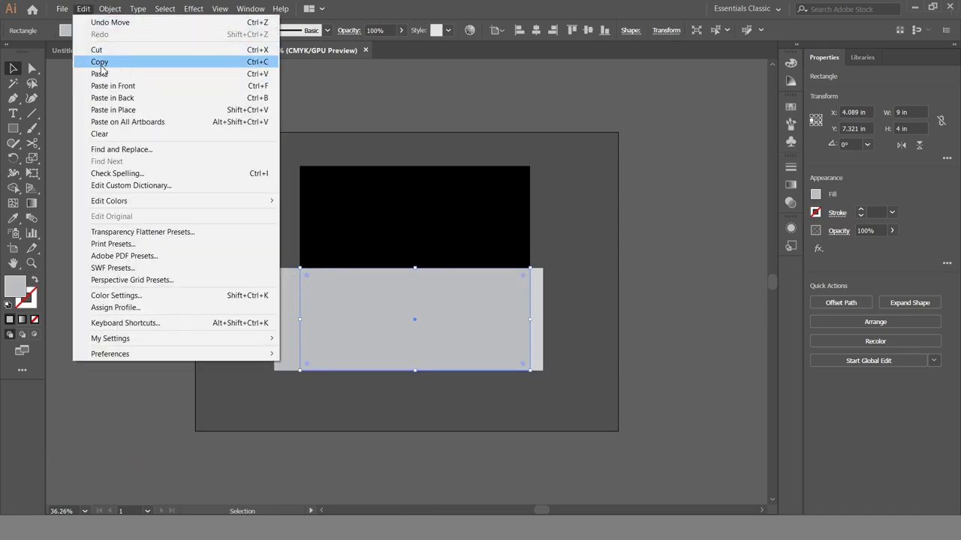
{"action": "left_click", "coordinate": [101, 64]}
{"action": "left_click", "coordinate": [83, 8]}
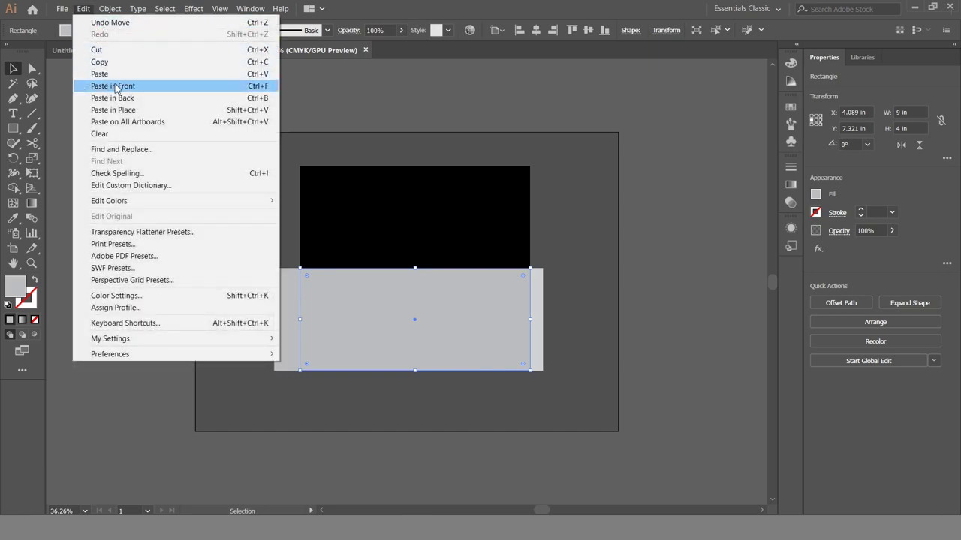
{"action": "left_click", "coordinate": [114, 86]}
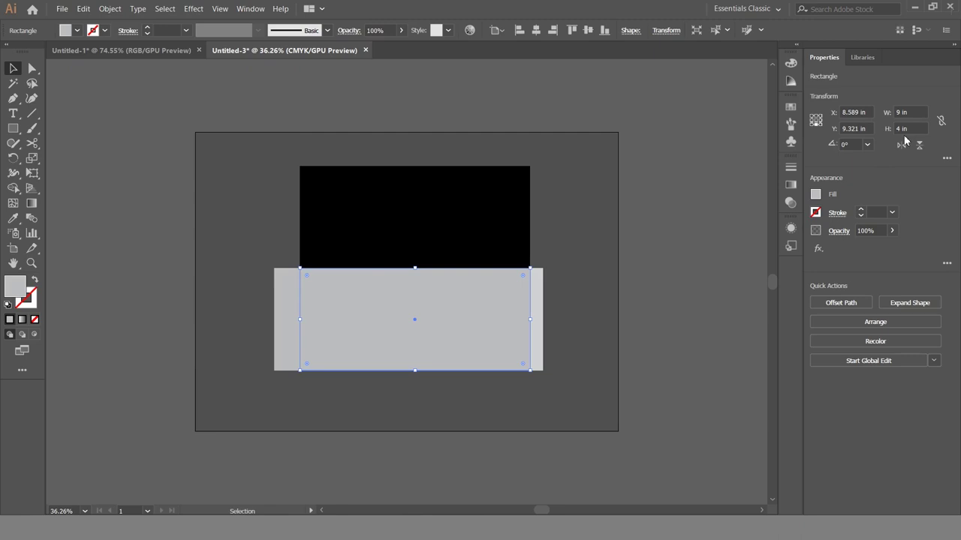
{"action": "left_click", "coordinate": [910, 129]}
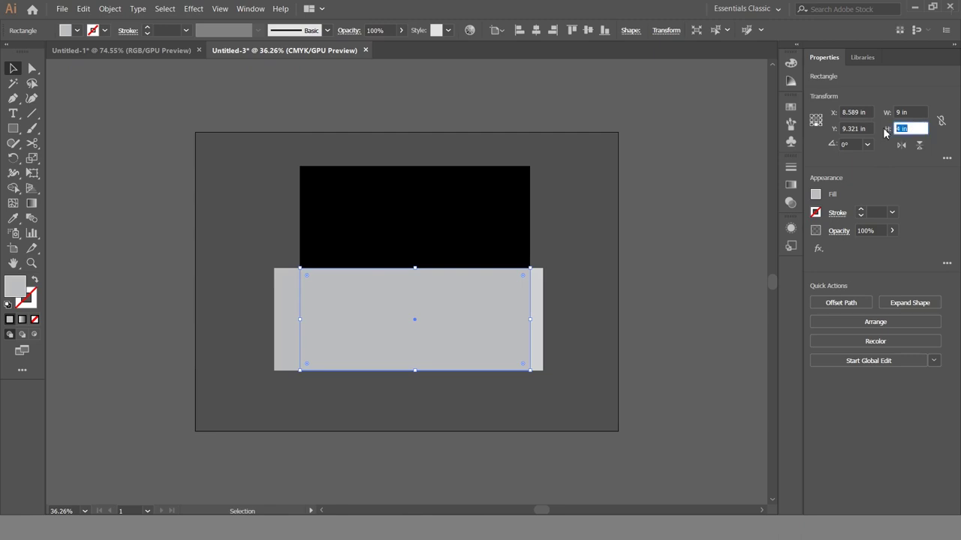
{"action": "type", "text": "0.5"}
{"action": "key", "text": "Return"}
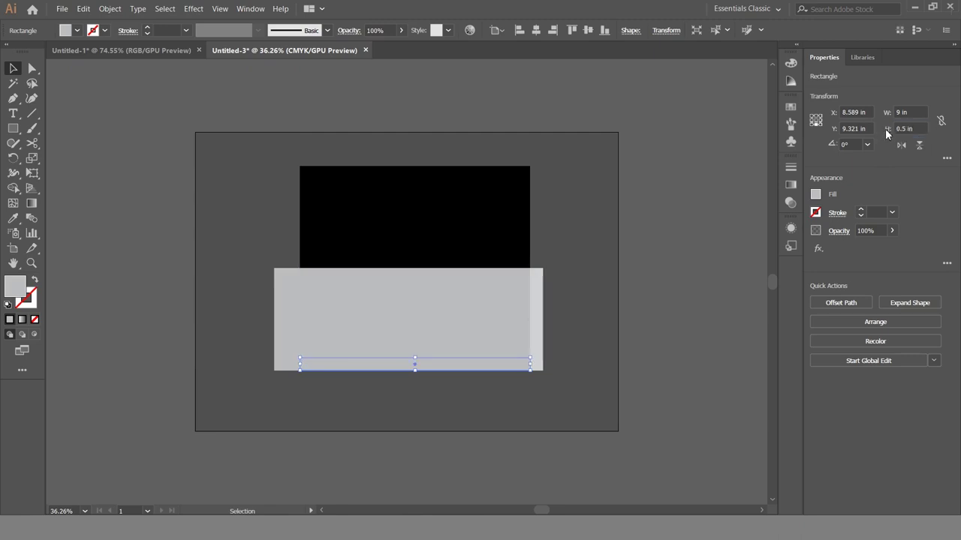
{"action": "left_click_drag", "start_coordinate": [480, 363], "coordinate": [481, 374]}
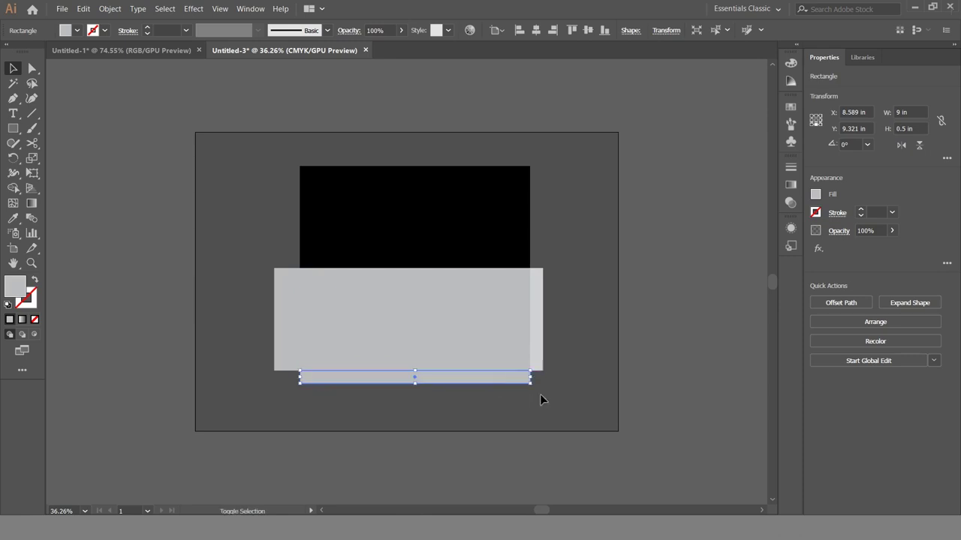
{"action": "left_click", "coordinate": [648, 359]}
{"action": "left_click", "coordinate": [293, 328]}
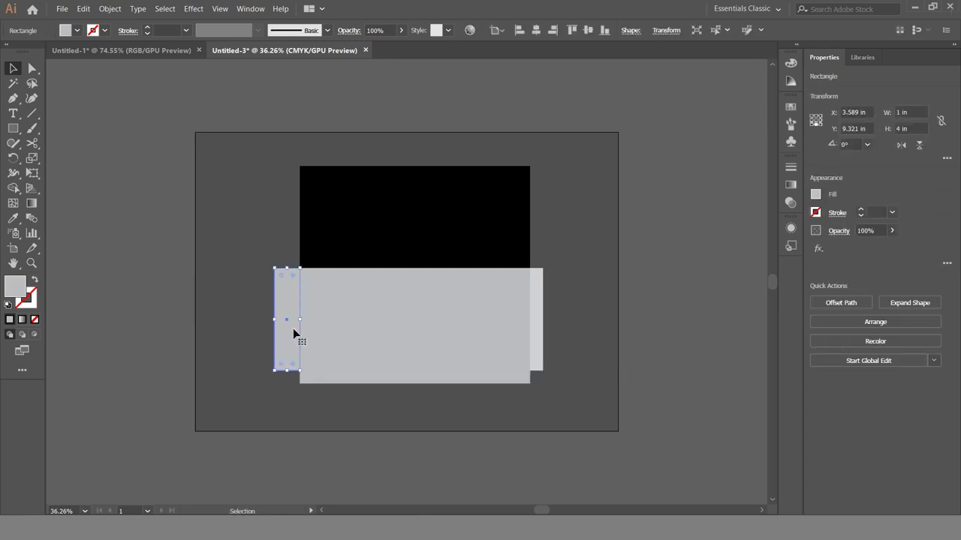
{"action": "left_click", "coordinate": [376, 383], "text": "shift"}
Step: Give the left and bottom strips a lighter grey fill swatch
{"action": "left_click", "coordinate": [13, 217]}
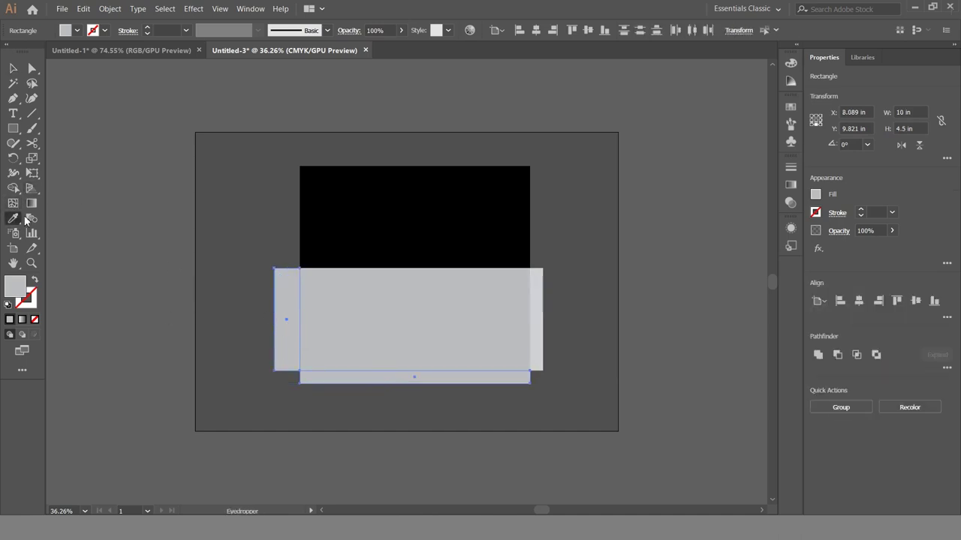
{"action": "left_click", "coordinate": [539, 306]}
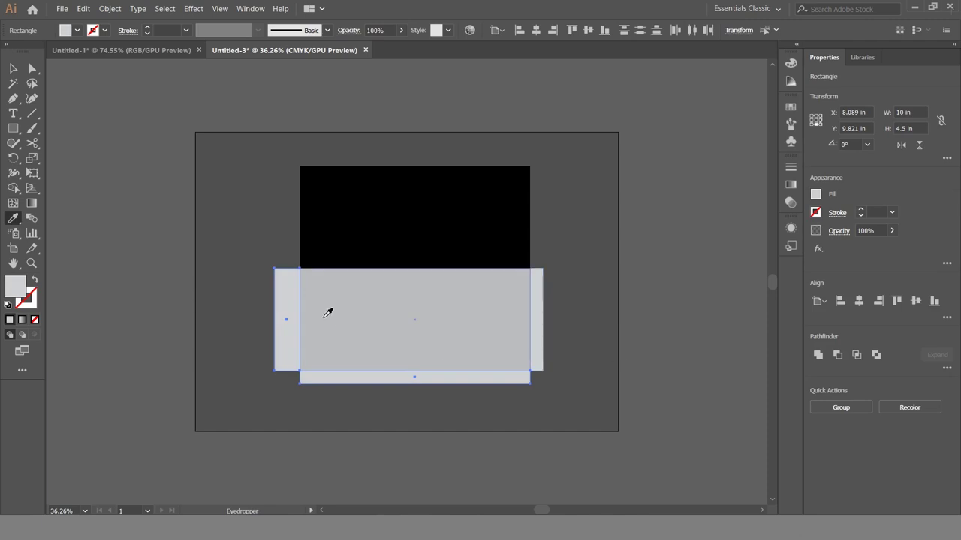
{"action": "left_click", "coordinate": [76, 32]}
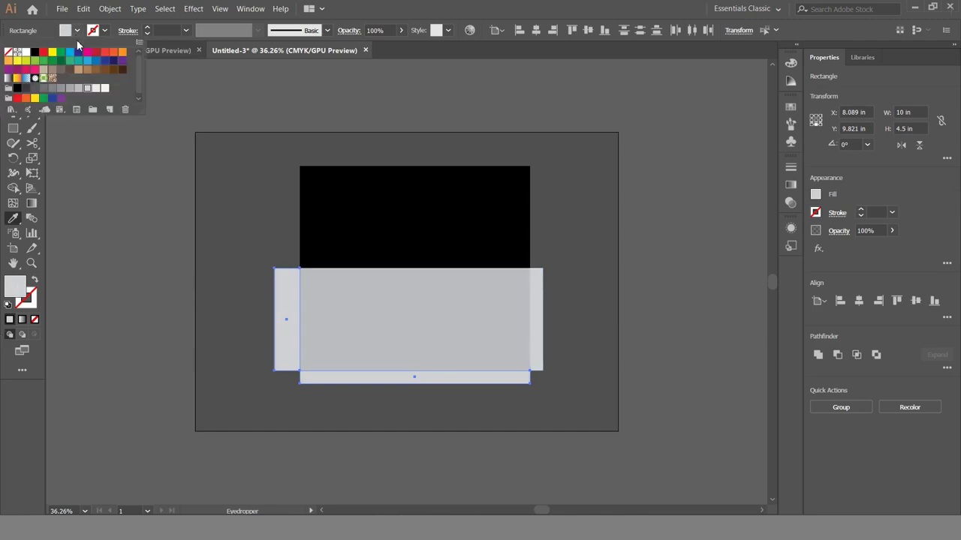
{"action": "left_click", "coordinate": [95, 89]}
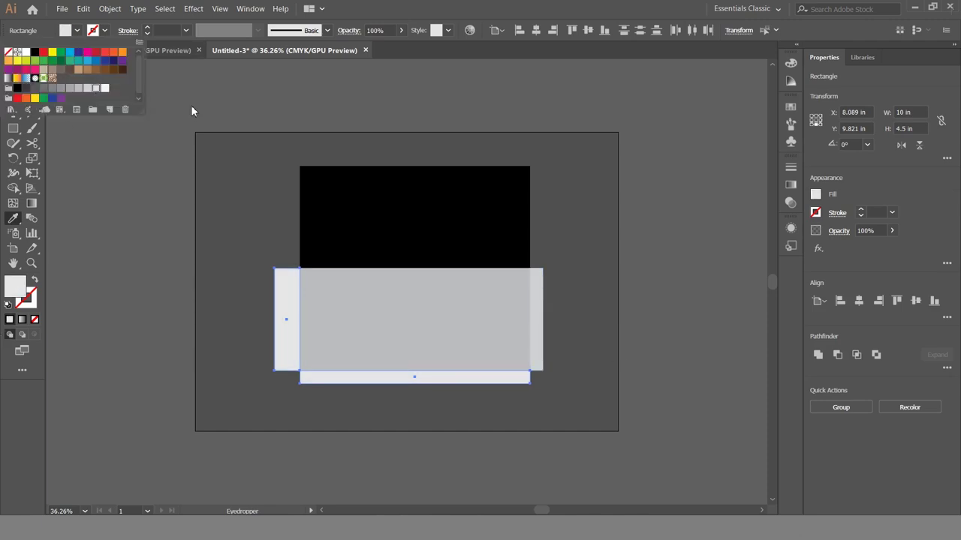
{"action": "left_click", "coordinate": [150, 168]}
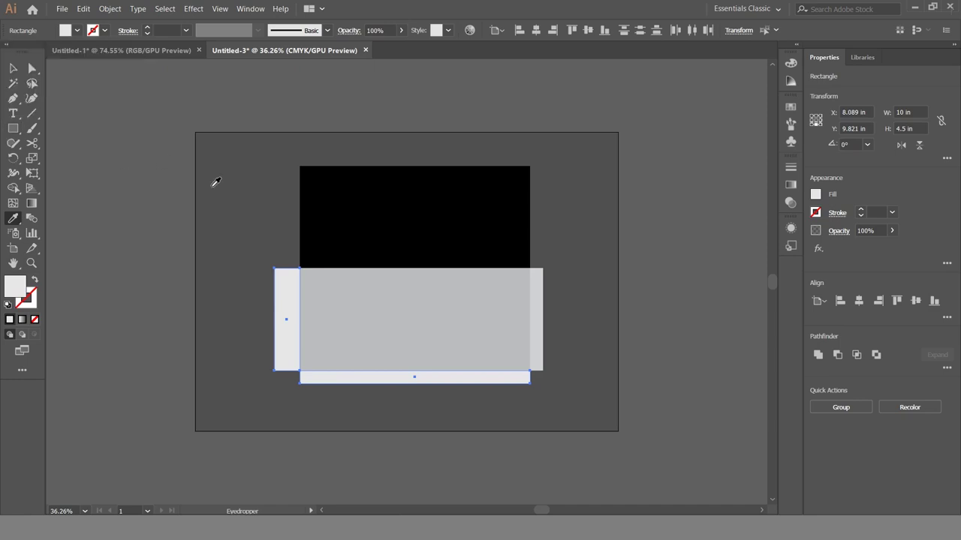
Step: Eyedropper the same light grey onto the right strip and the top black rectangle
{"action": "left_click", "coordinate": [536, 346], "text": "ctrl"}
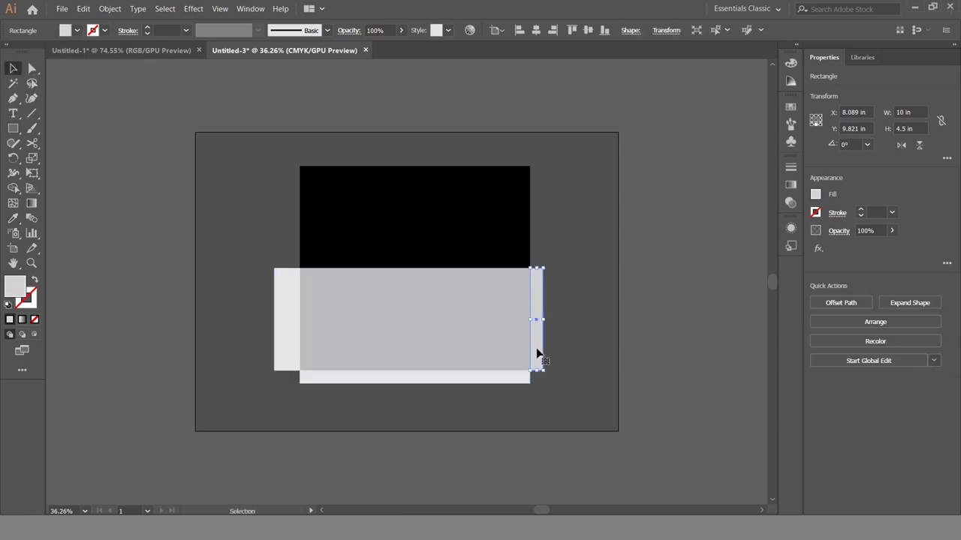
{"action": "left_click", "coordinate": [456, 372]}
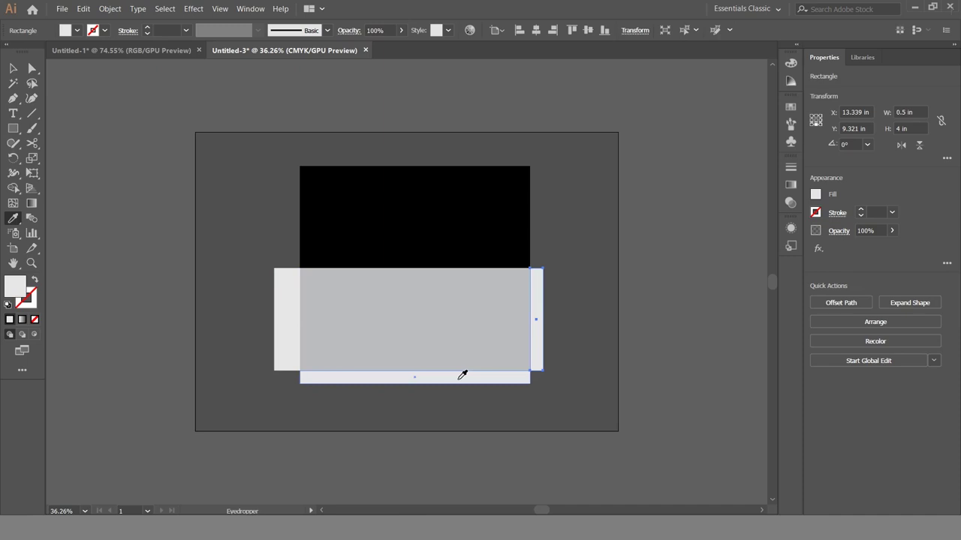
{"action": "key", "text": "v"}
{"action": "left_click", "coordinate": [661, 368]}
{"action": "left_click", "coordinate": [449, 247]}
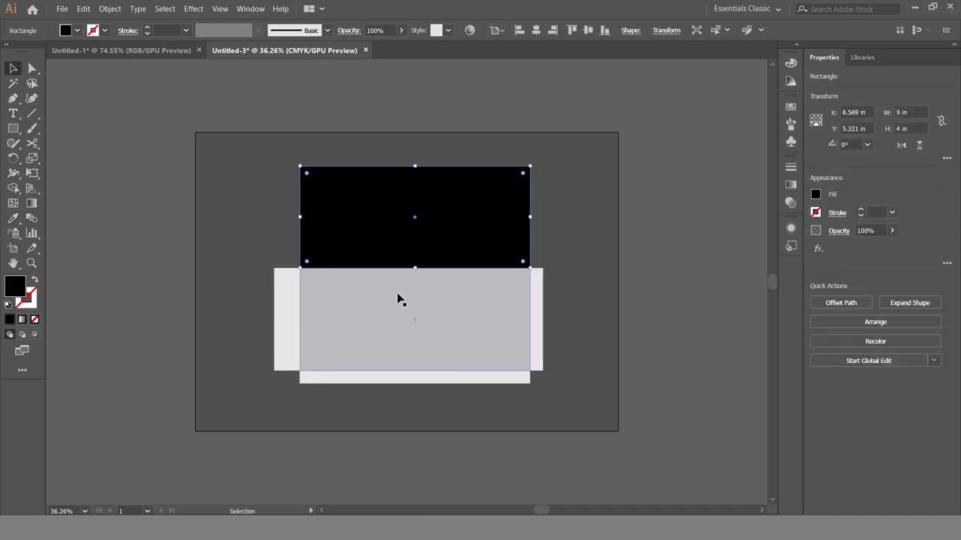
{"action": "key", "text": "i"}
{"action": "left_click", "coordinate": [458, 376]}
{"action": "key", "text": "v"}
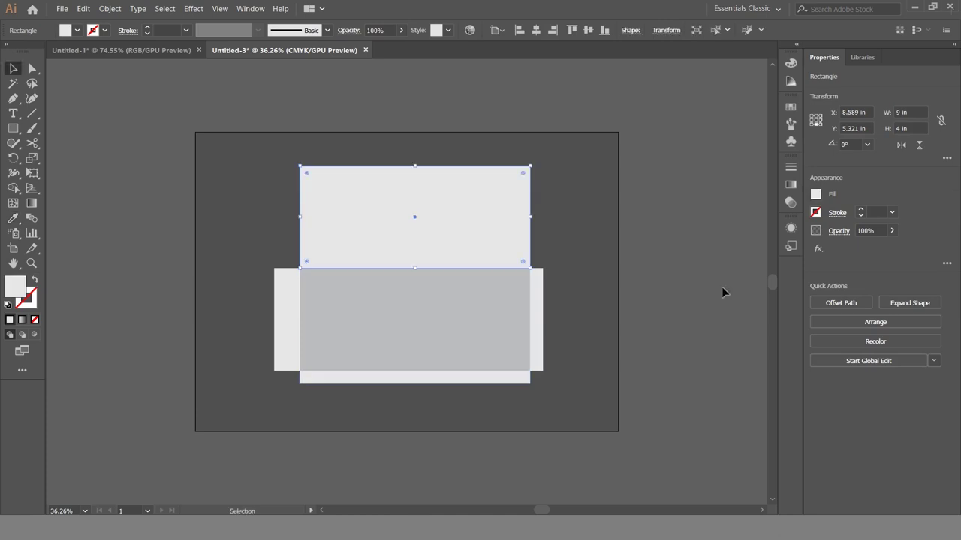
{"action": "left_click", "coordinate": [722, 292]}
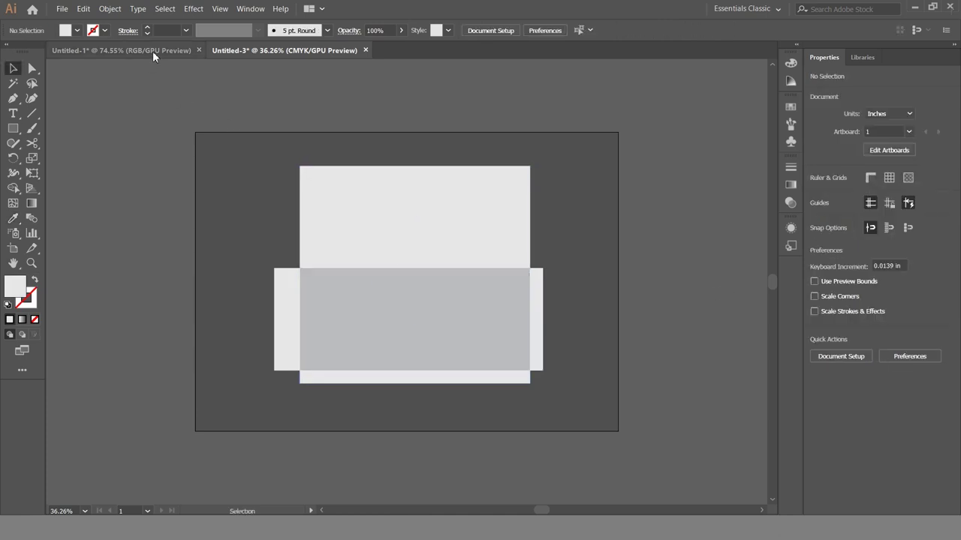
Step: Copy both Design Industry logos from Untitled-1 and paste them left of the envelope artboard
{"action": "left_click", "coordinate": [153, 52]}
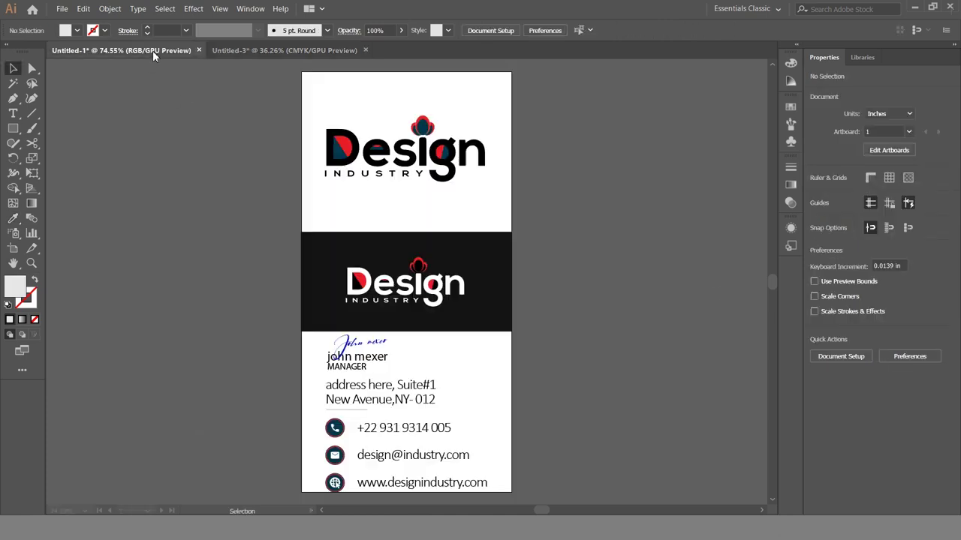
{"action": "left_click", "coordinate": [350, 160]}
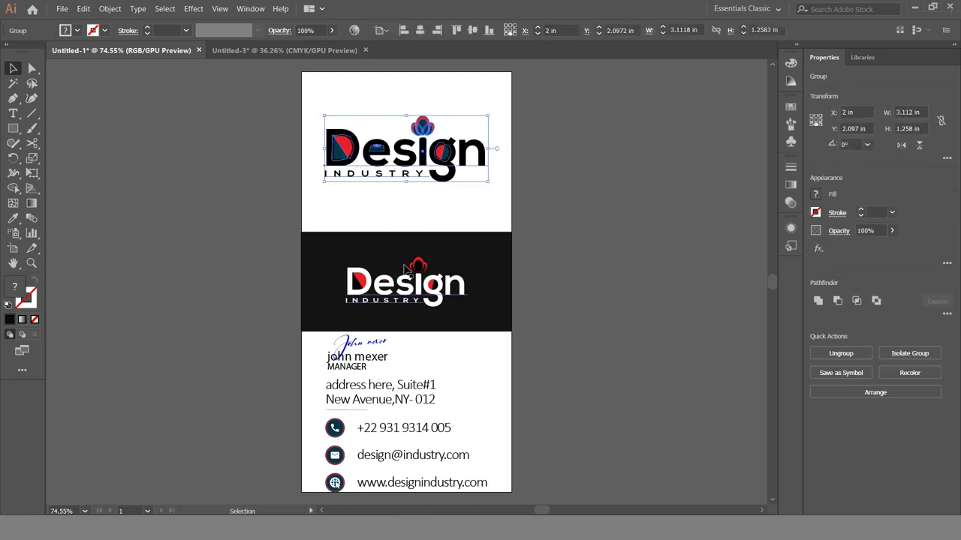
{"action": "left_click", "coordinate": [411, 287], "text": "shift"}
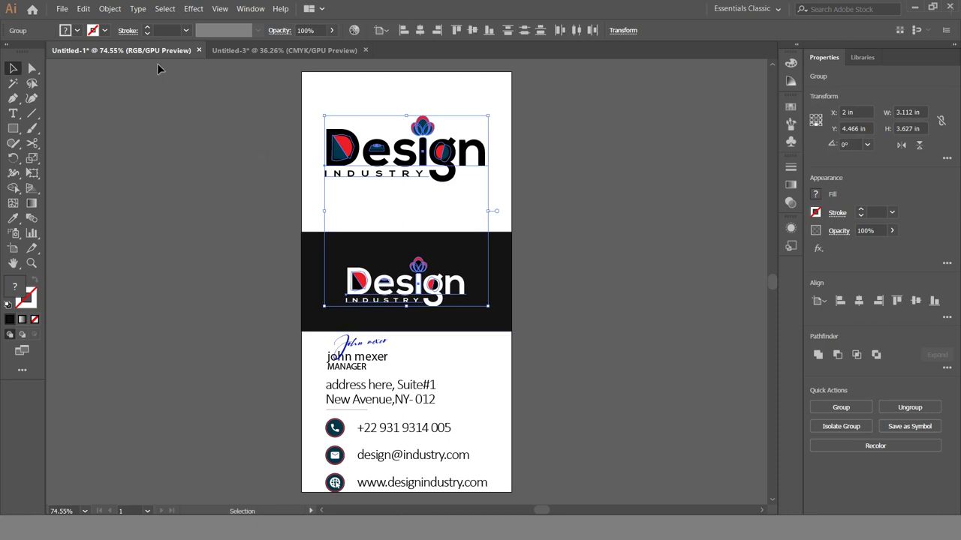
{"action": "left_click", "coordinate": [293, 50]}
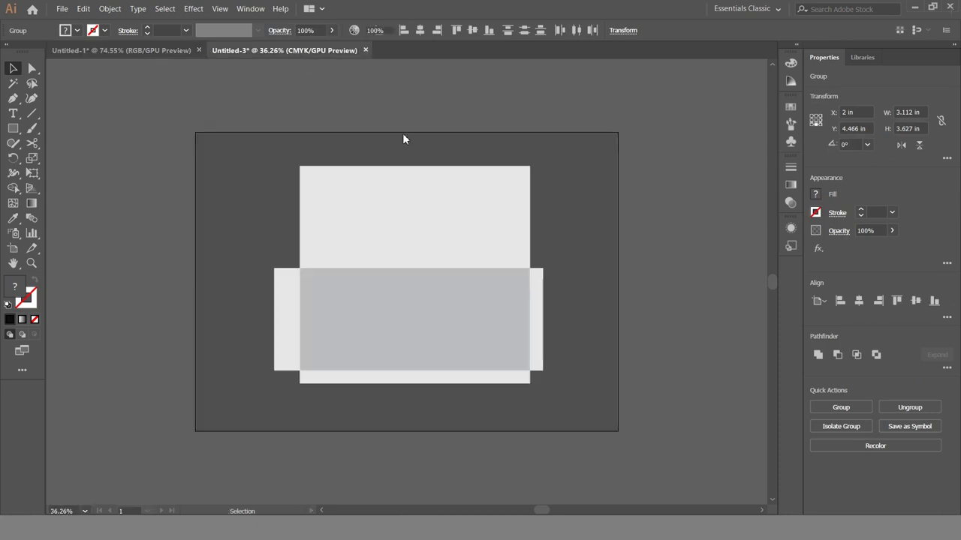
{"action": "key", "text": "ctrl+v"}
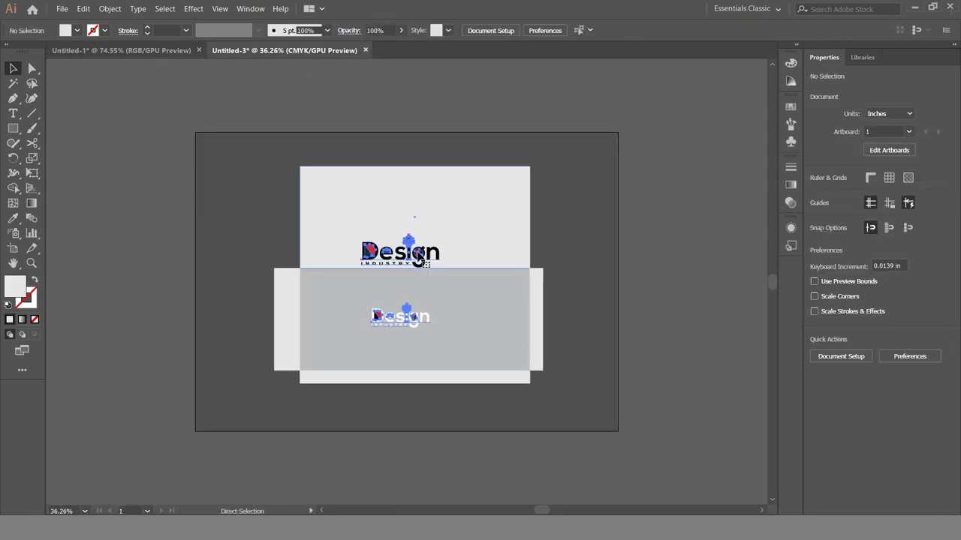
{"action": "left_click_drag", "start_coordinate": [417, 259], "coordinate": [173, 240]}
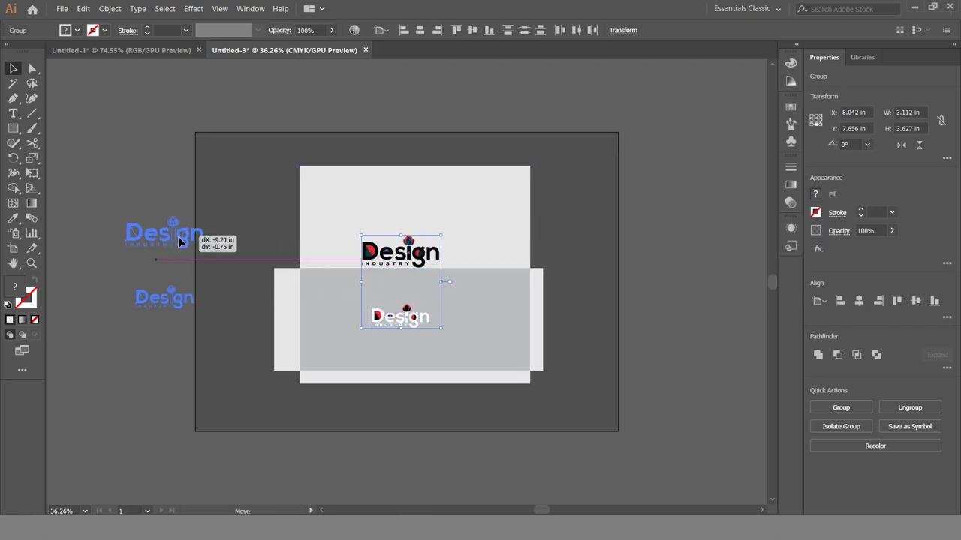
{"action": "left_click", "coordinate": [161, 185]}
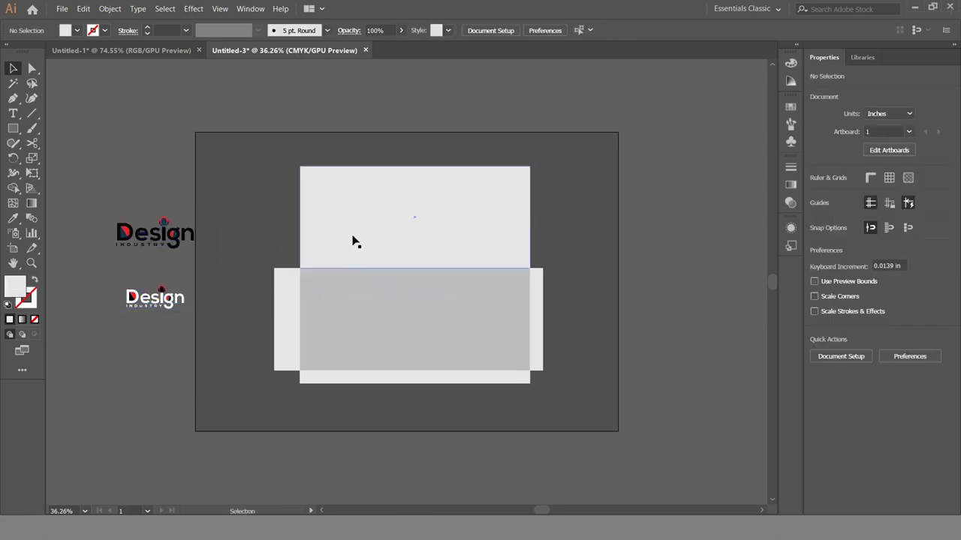
Step: Zoom in on the envelope and show the rulers
{"action": "key", "text": "ctrl+plus"}
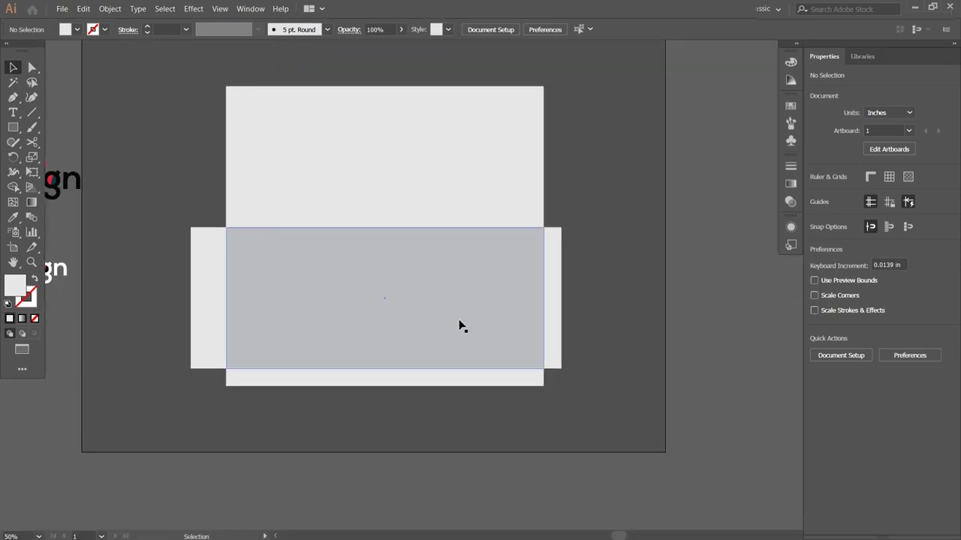
{"action": "left_click_drag", "start_coordinate": [479, 308], "coordinate": [501, 335]}
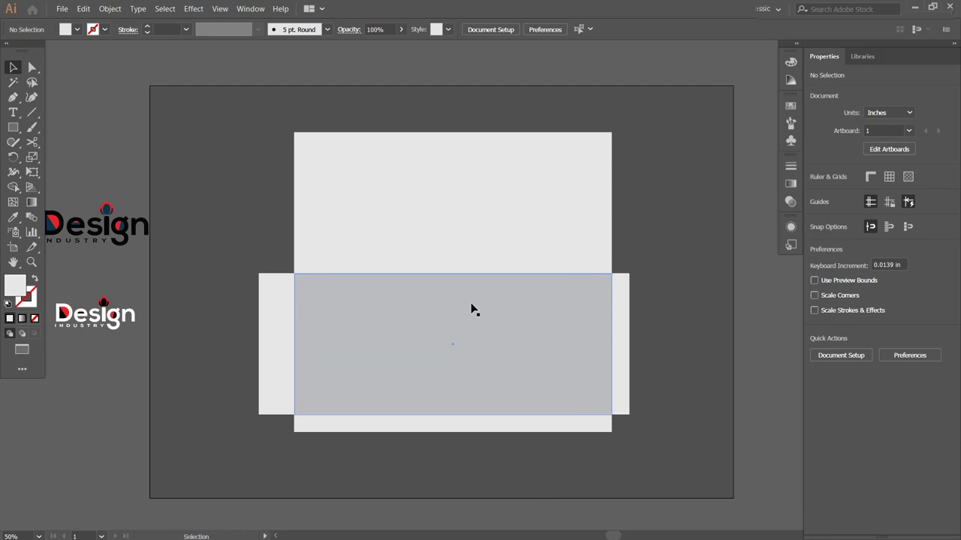
{"action": "key", "text": "ctrl+r"}
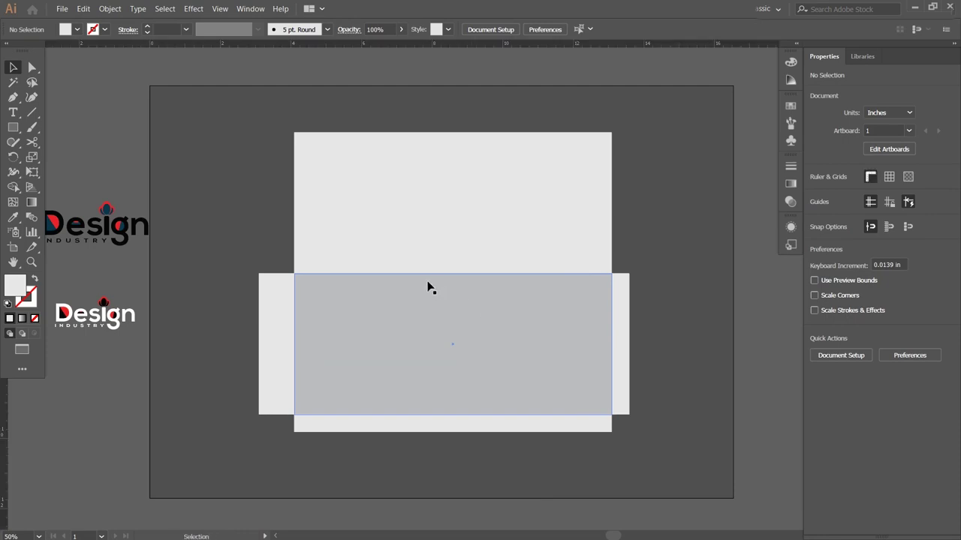
{"action": "scroll", "coordinate": [415, 276], "scroll_direction": "down", "scroll_amount": 1, "text": "alt"}
{"action": "scroll", "coordinate": [415, 275], "scroll_direction": "up", "scroll_amount": 1, "text": "alt"}
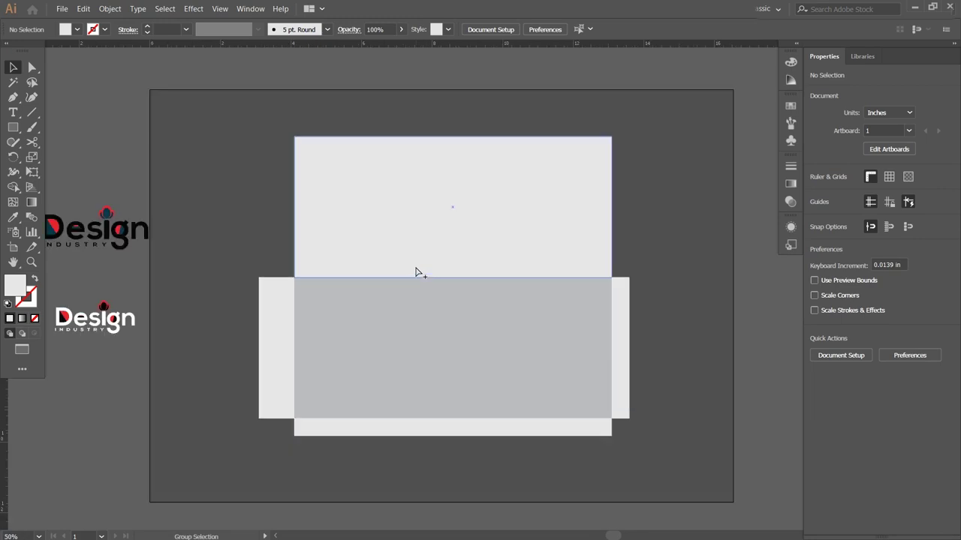
{"action": "left_click_drag", "start_coordinate": [423, 295], "coordinate": [442, 292]}
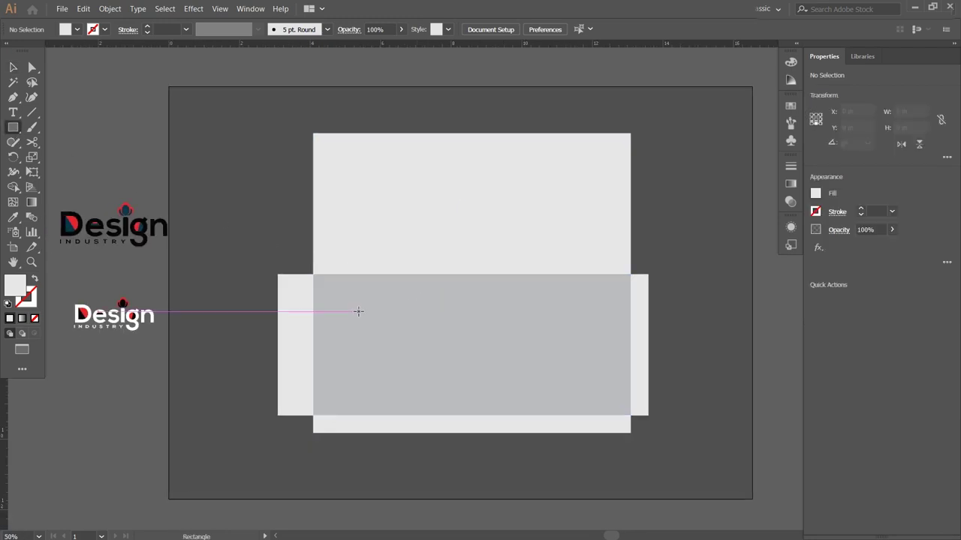
Step: Paste a copy of the grey pocket, resize it to 8.5 × 3.5 in from the top, and make it guides
{"action": "left_click", "coordinate": [359, 314]}
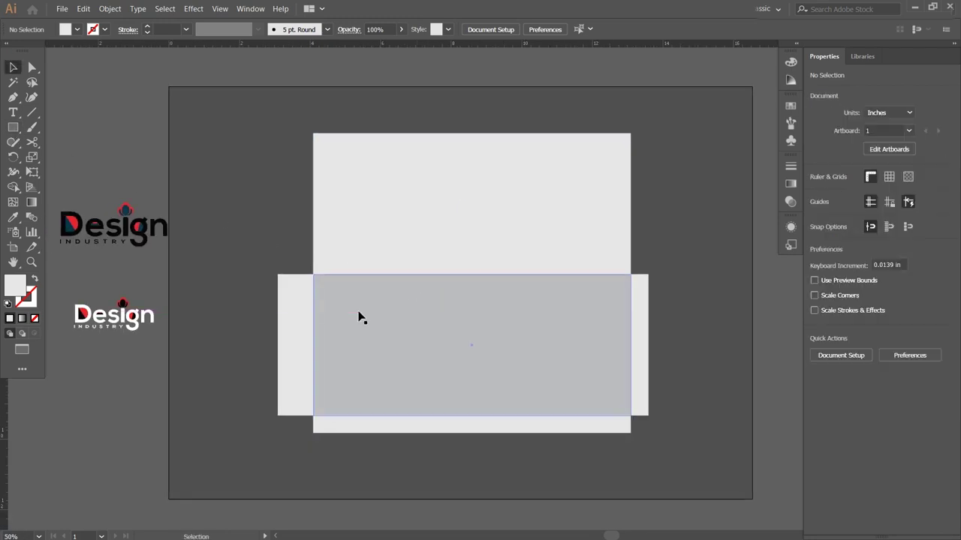
{"action": "left_click", "coordinate": [84, 8]}
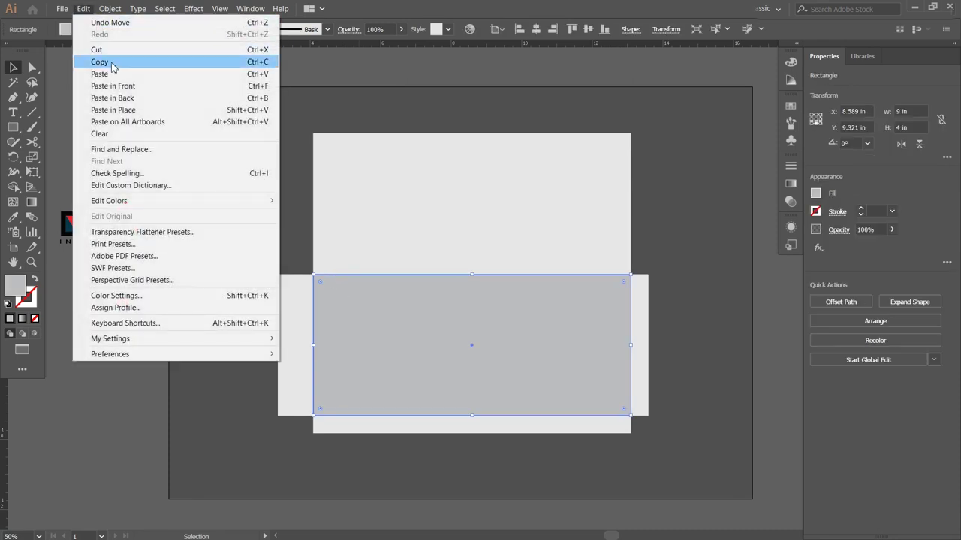
{"action": "left_click", "coordinate": [111, 63]}
{"action": "left_click", "coordinate": [83, 9]}
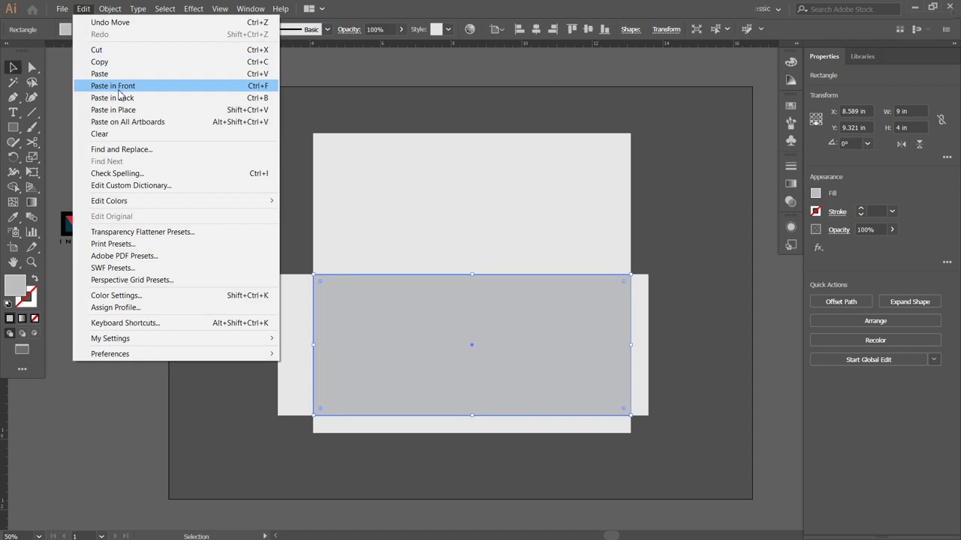
{"action": "left_click", "coordinate": [113, 85]}
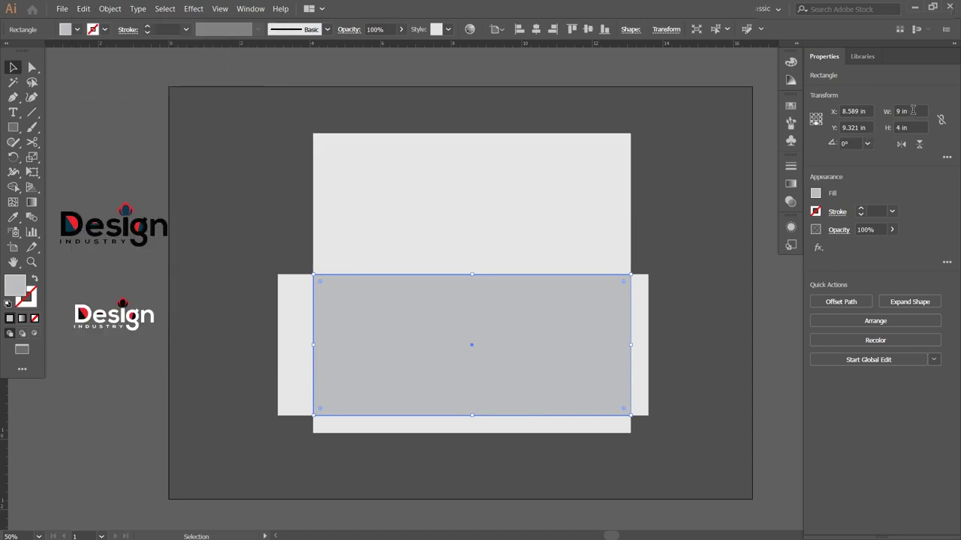
{"action": "left_click", "coordinate": [917, 111]}
{"action": "type", "text": "-0.5"}
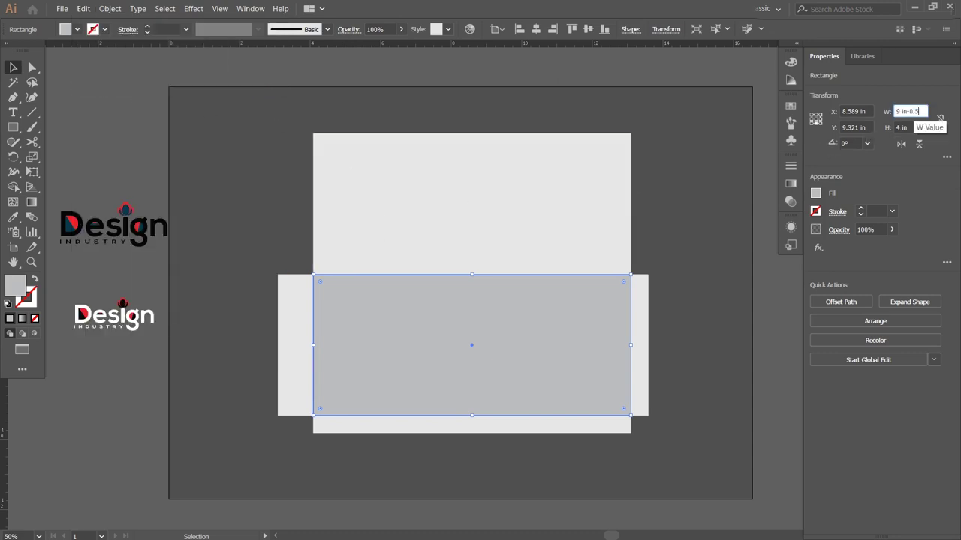
{"action": "key", "text": "Return"}
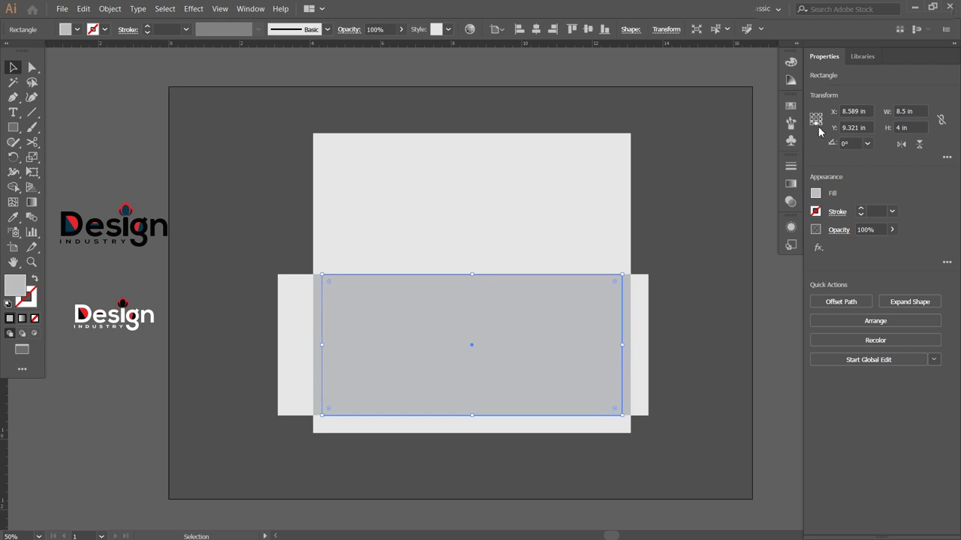
{"action": "left_click", "coordinate": [816, 115]}
{"action": "left_click", "coordinate": [914, 128]}
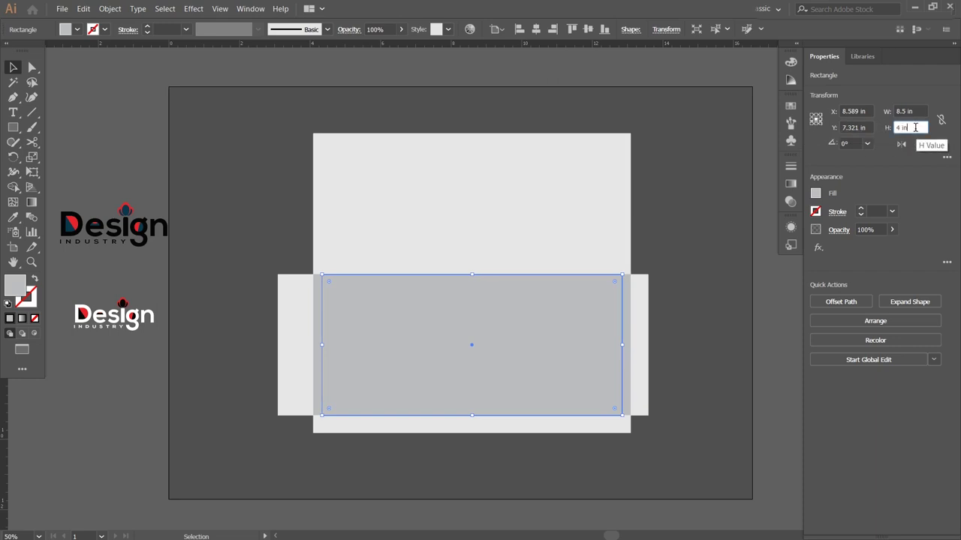
{"action": "type", "text": "-0.5"}
{"action": "key", "text": "Return"}
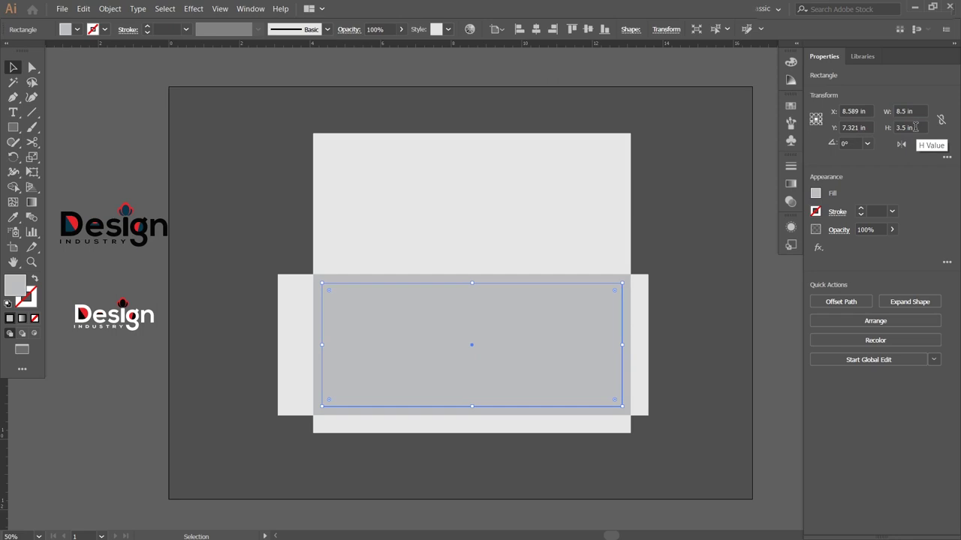
{"action": "key", "text": "ctrl+5"}
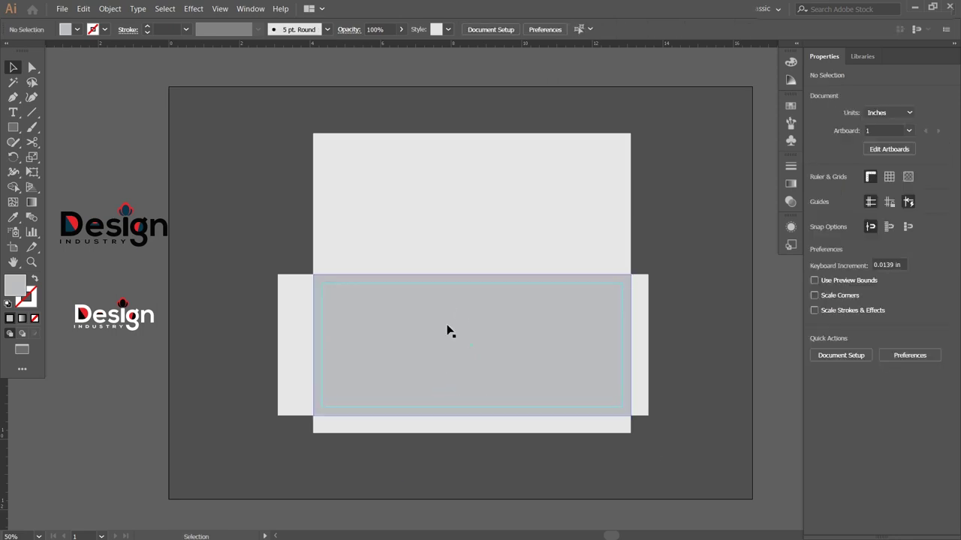
Step: Draw a 1.059 × 1.362 in rectangle at the pocket's top-left corner, sampling the flap's light grey
{"action": "scroll", "coordinate": [422, 313], "scroll_direction": "up", "scroll_amount": 1}
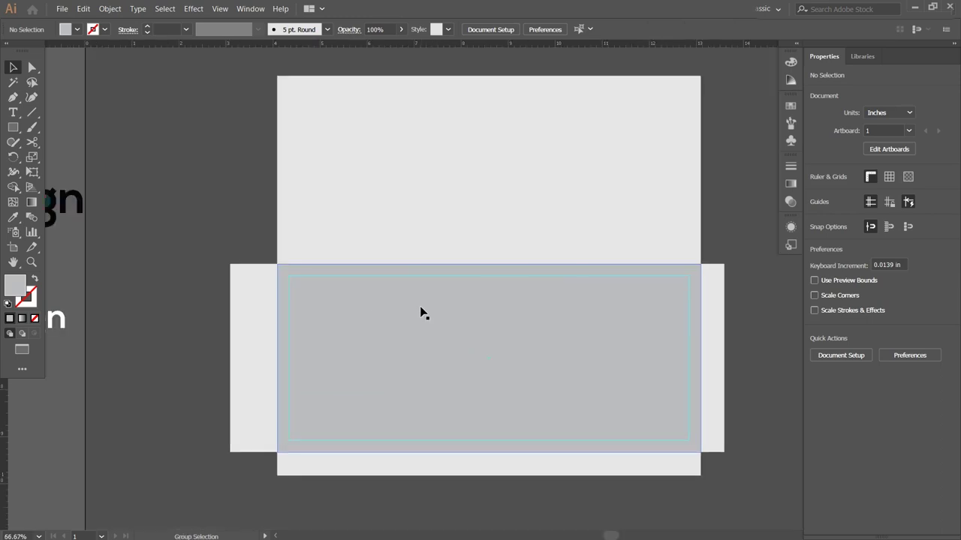
{"action": "scroll", "coordinate": [396, 301], "scroll_direction": "down", "scroll_amount": 1}
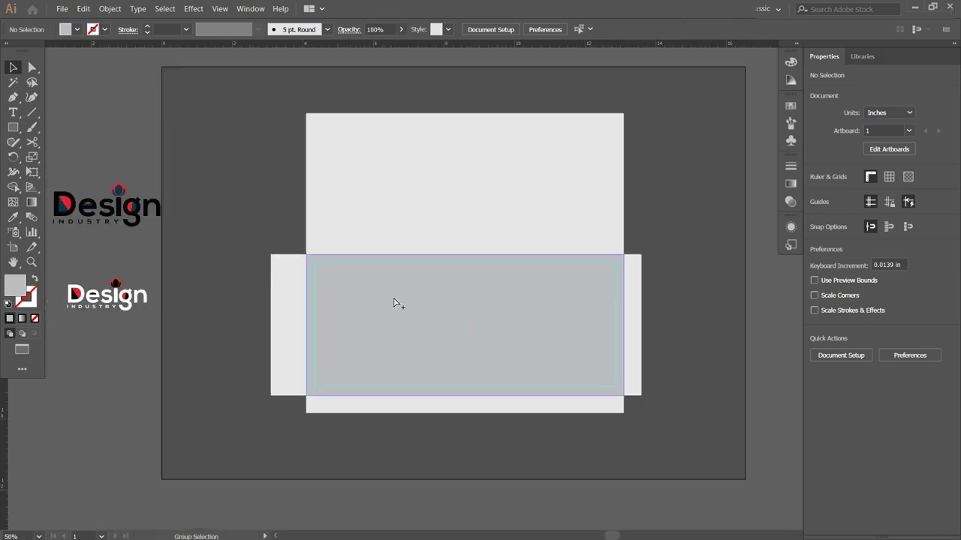
{"action": "left_click", "coordinate": [12, 128]}
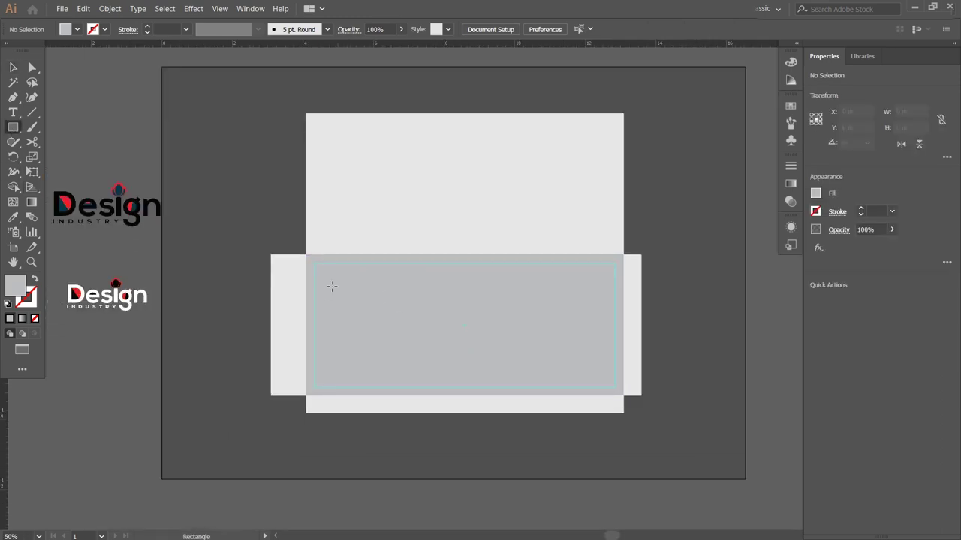
{"action": "left_click_drag", "start_coordinate": [315, 255], "coordinate": [353, 303]}
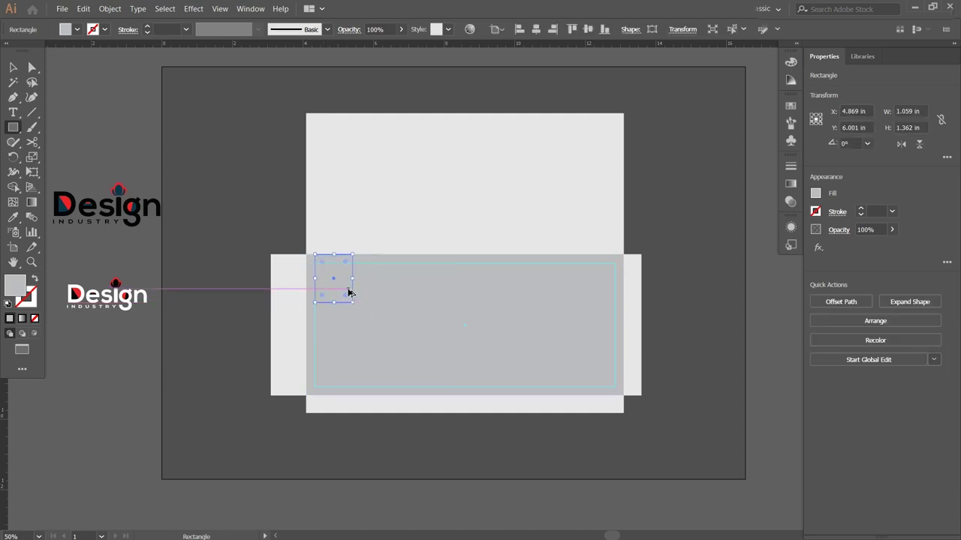
{"action": "scroll", "coordinate": [348, 289], "scroll_direction": "up", "scroll_amount": 1}
{"action": "scroll", "coordinate": [338, 323], "scroll_direction": "up", "scroll_amount": 1}
{"action": "left_click_drag", "start_coordinate": [326, 301], "coordinate": [268, 302]}
{"action": "scroll", "coordinate": [268, 302], "scroll_direction": "down", "scroll_amount": 1}
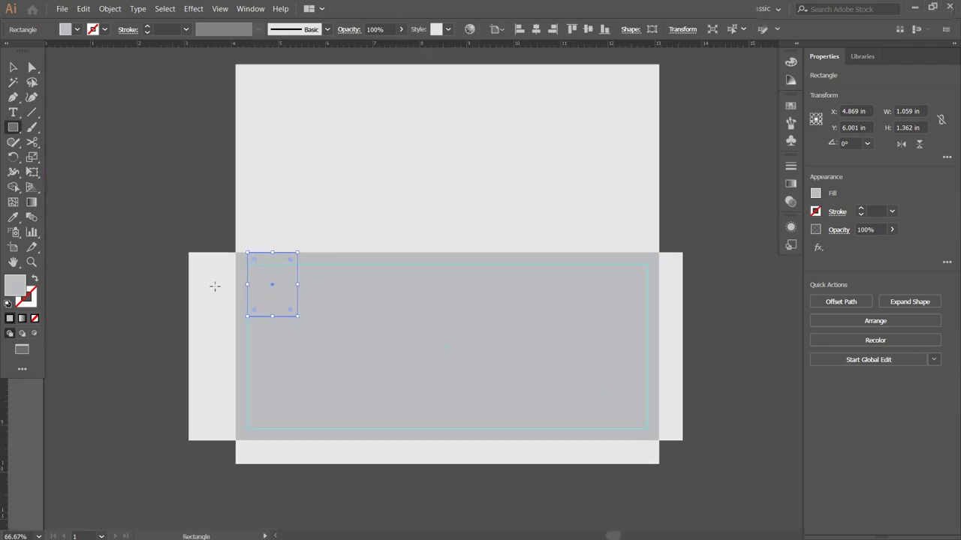
{"action": "key", "text": "i"}
{"action": "left_click", "coordinate": [345, 223]}
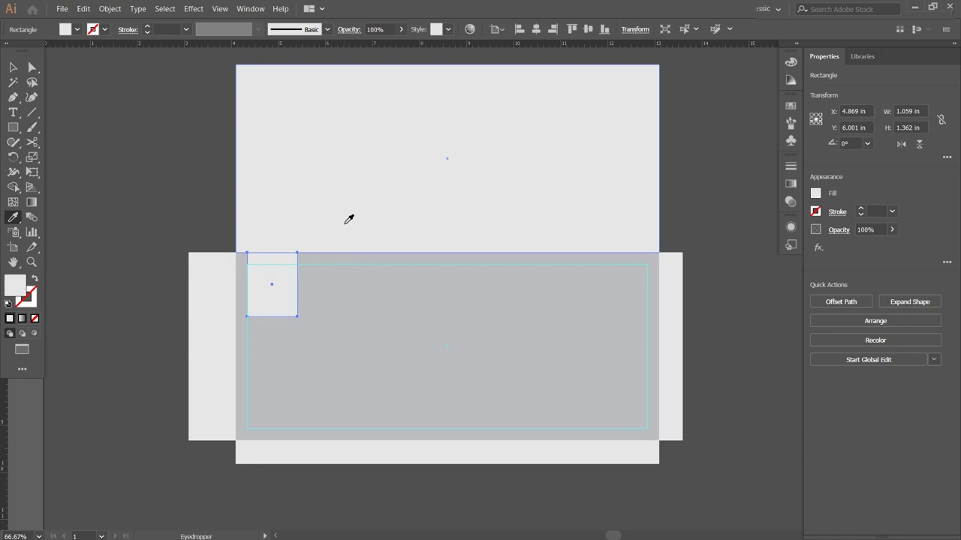
{"action": "key", "text": "v"}
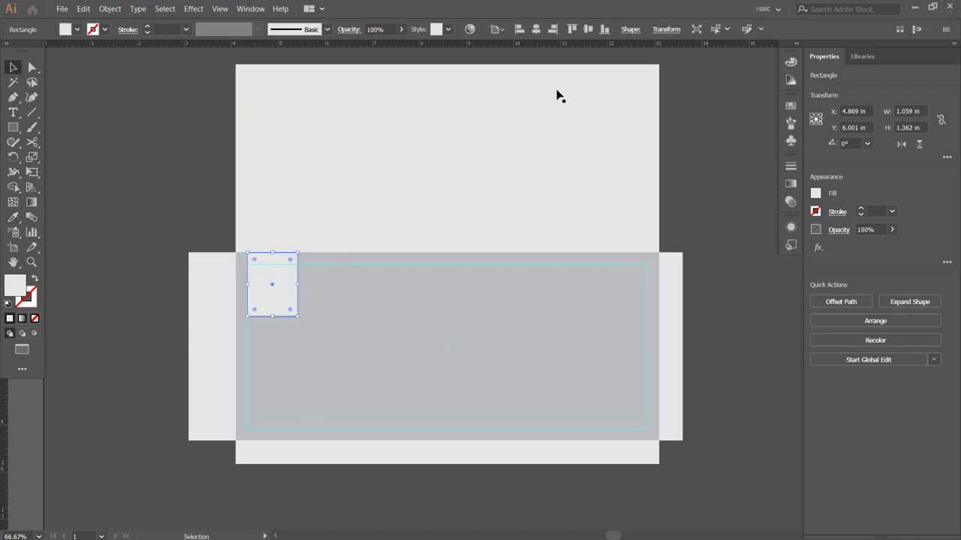
Step: Round the tab's bottom corner to 0.125 in and enlarge it to about 1.336 × 1.641 in
{"action": "left_click", "coordinate": [631, 30]}
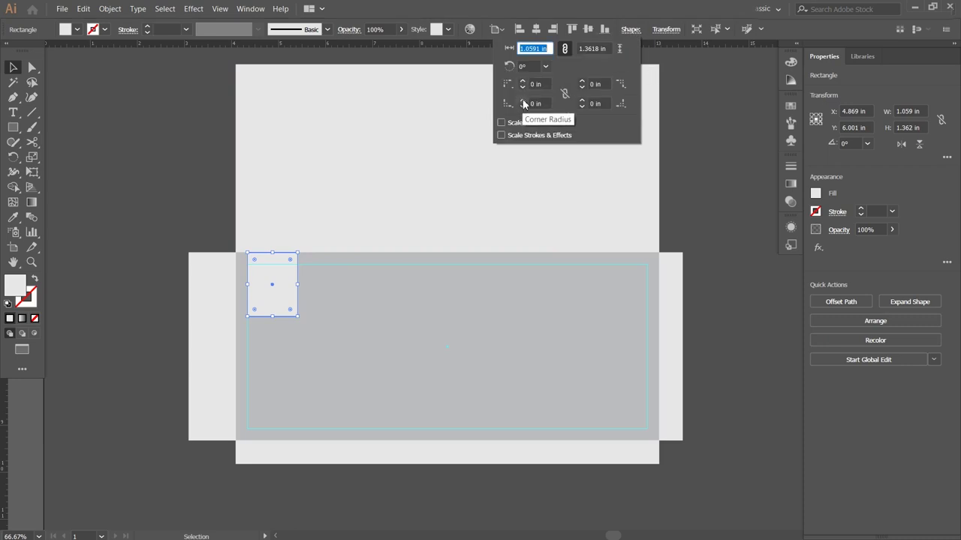
{"action": "left_click", "coordinate": [523, 101]}
{"action": "left_click", "coordinate": [523, 100]}
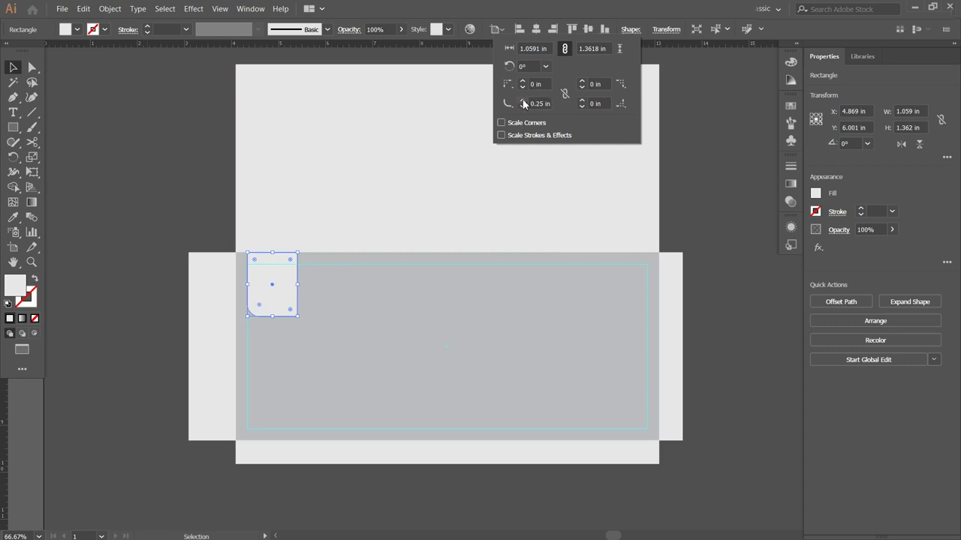
{"action": "left_click", "coordinate": [523, 106]}
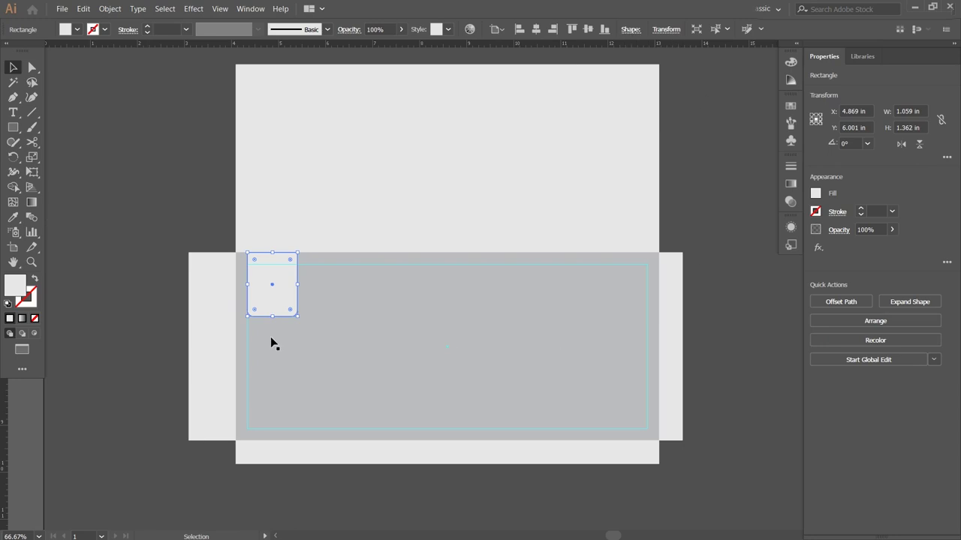
{"action": "left_click_drag", "start_coordinate": [297, 317], "coordinate": [311, 331]}
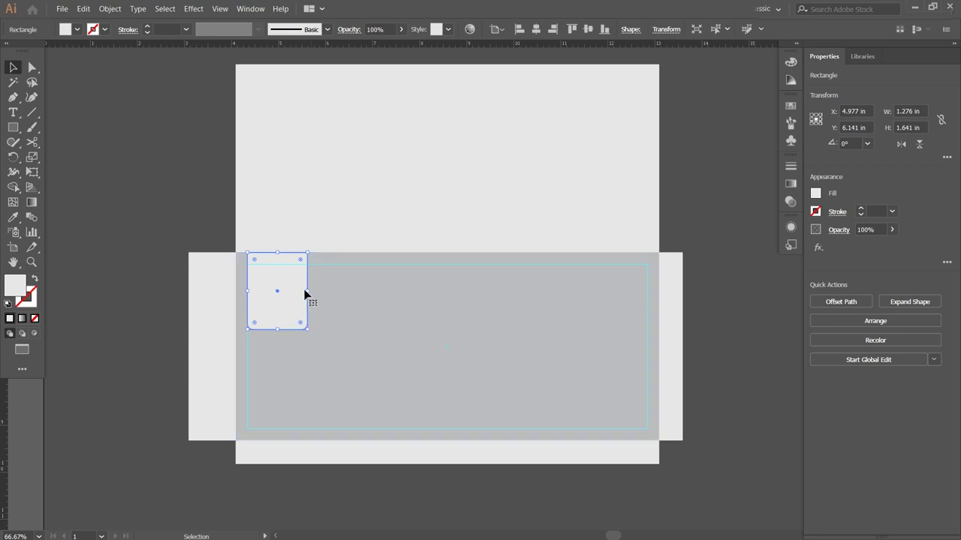
{"action": "left_click_drag", "start_coordinate": [306, 292], "coordinate": [310, 293]}
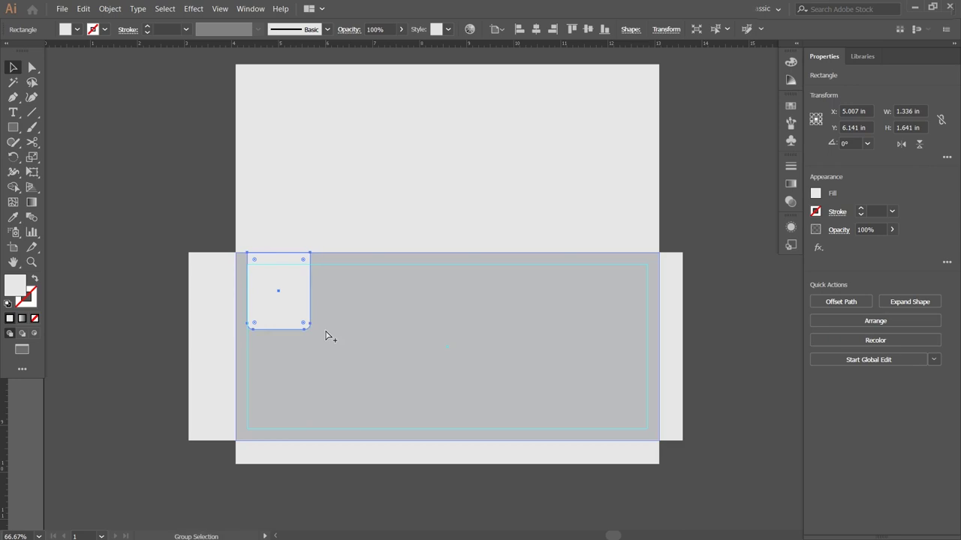
Step: Fill the tab with light grey #efefef
{"action": "scroll", "coordinate": [326, 336], "scroll_direction": "down", "scroll_amount": 1, "text": "alt"}
{"action": "left_click_drag", "start_coordinate": [327, 335], "coordinate": [374, 333]}
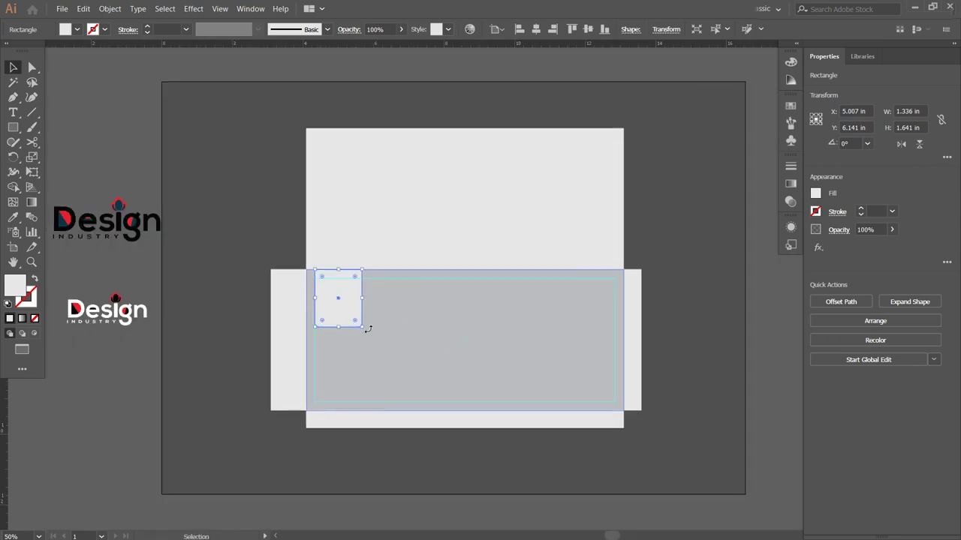
{"action": "double_click", "coordinate": [15, 286]}
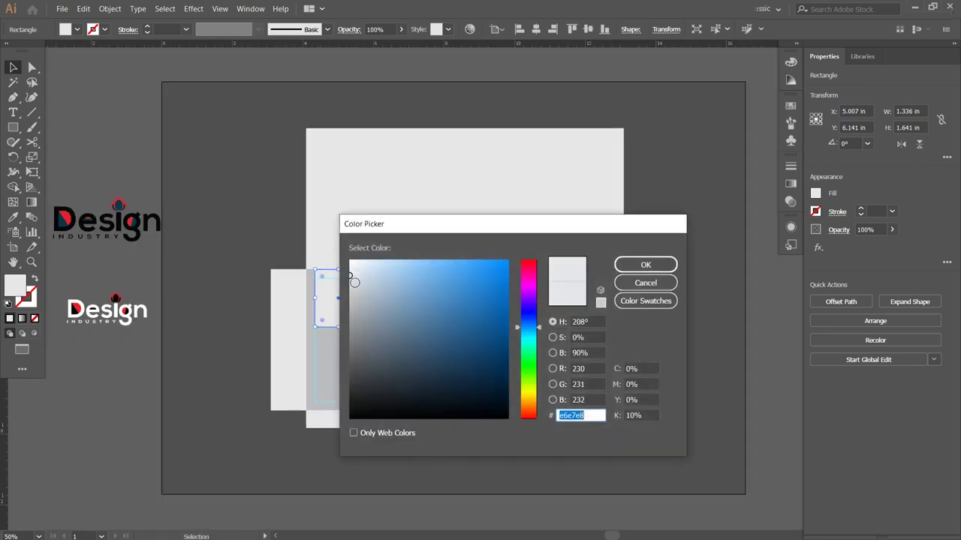
{"action": "type", "text": "efefef"}
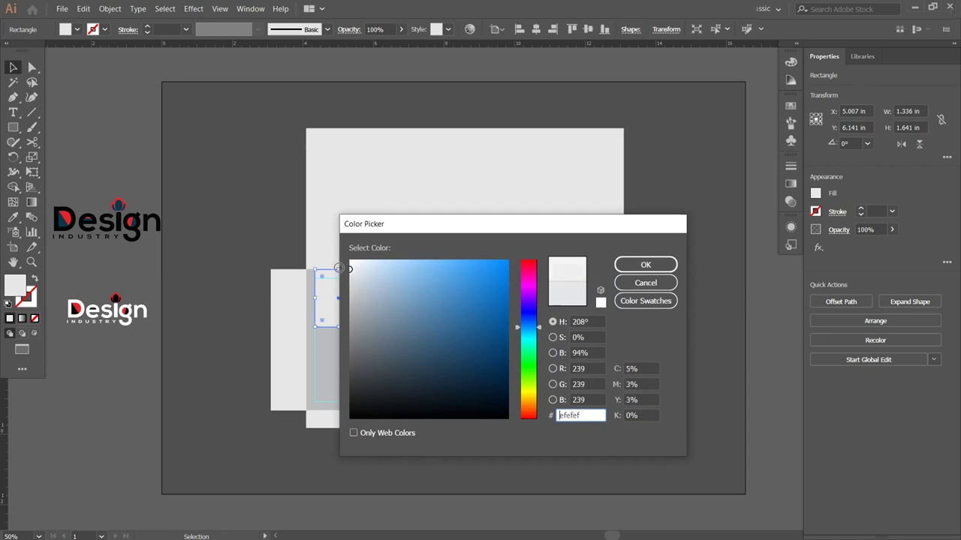
{"action": "left_click", "coordinate": [634, 265]}
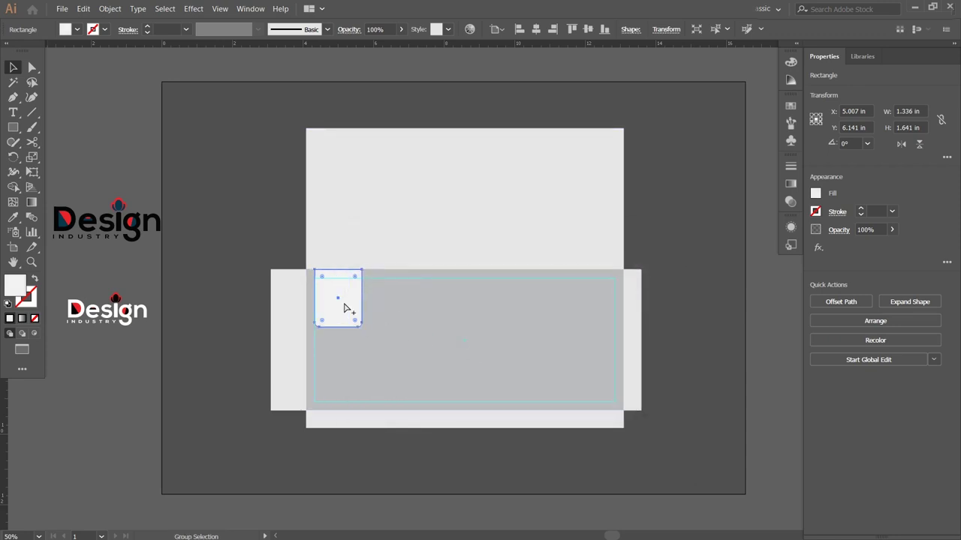
Step: Eyedrop the logo's dark navy blue onto the tab
{"action": "scroll", "coordinate": [343, 306], "scroll_direction": "up", "scroll_amount": 1}
{"action": "left_click_drag", "start_coordinate": [362, 299], "coordinate": [404, 295]}
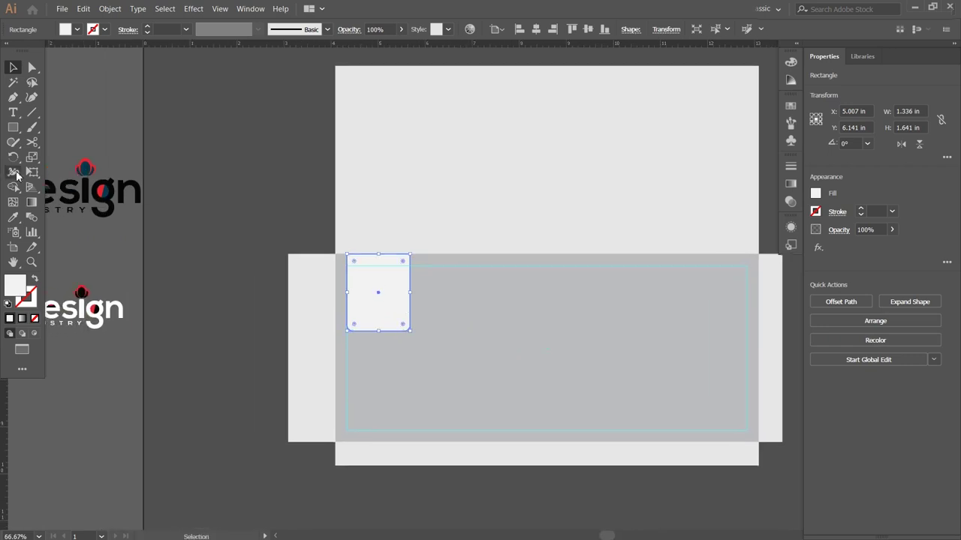
{"action": "left_click", "coordinate": [14, 218]}
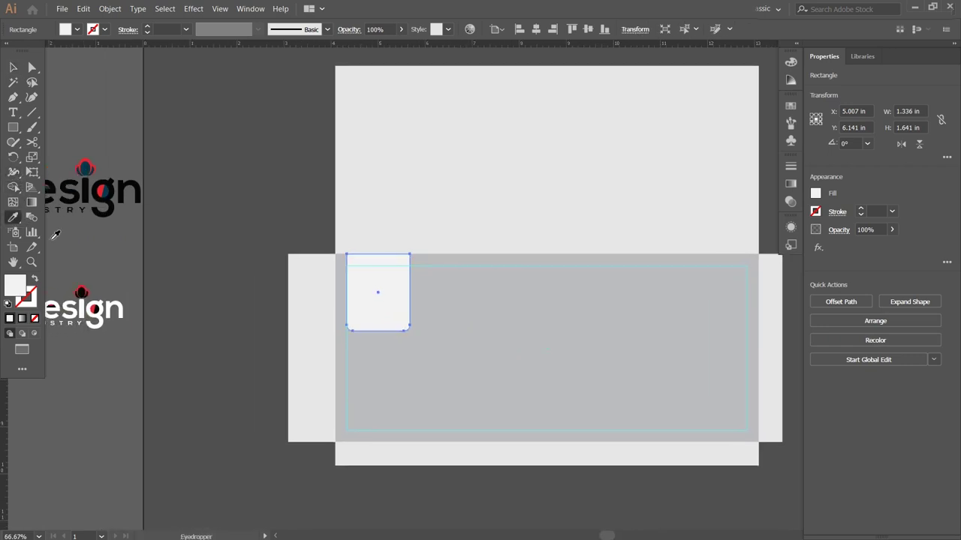
{"action": "left_click", "coordinate": [85, 170]}
{"action": "left_click", "coordinate": [13, 67]}
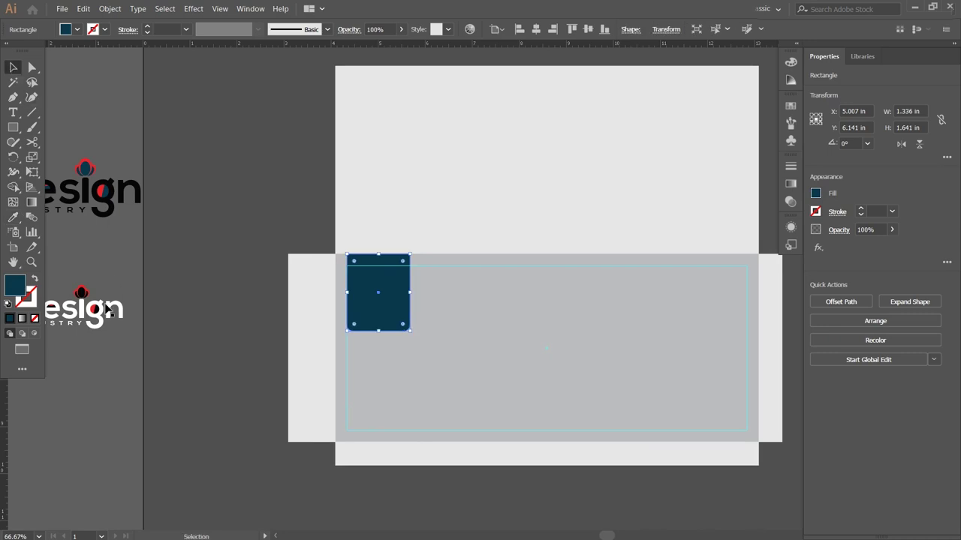
Step: Move the white Design logo onto the navy tab, scale it down and bring it to front
{"action": "left_click", "coordinate": [103, 319]}
{"action": "left_click_drag", "start_coordinate": [103, 319], "coordinate": [372, 282]}
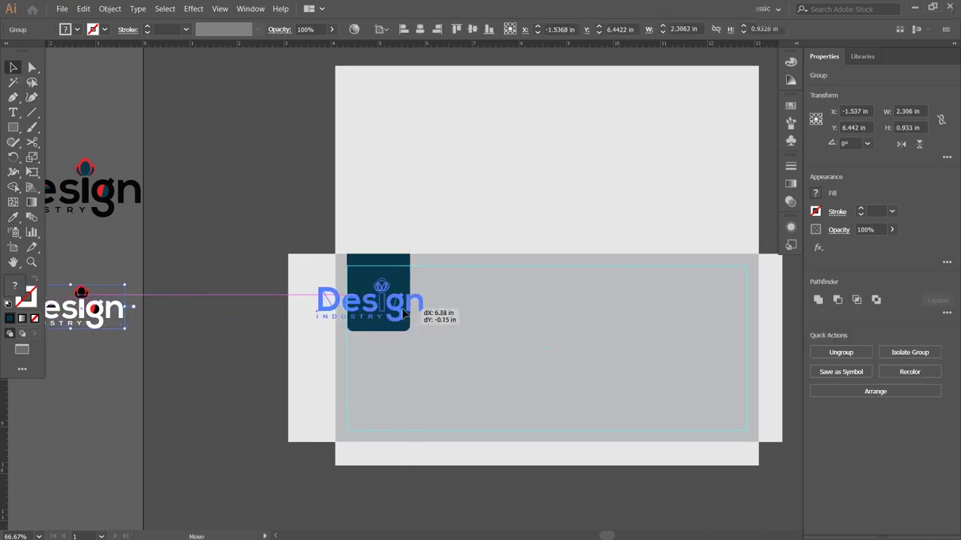
{"action": "left_click_drag", "start_coordinate": [373, 278], "coordinate": [338, 303]}
{"action": "right_click", "coordinate": [338, 303]}
{"action": "mouse_move", "coordinate": [370, 434]}
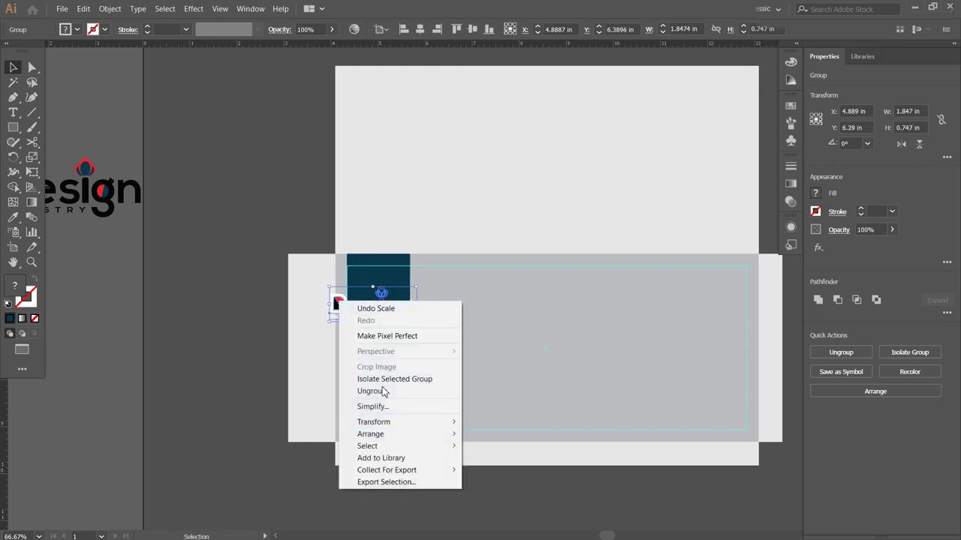
{"action": "left_click", "coordinate": [498, 434]}
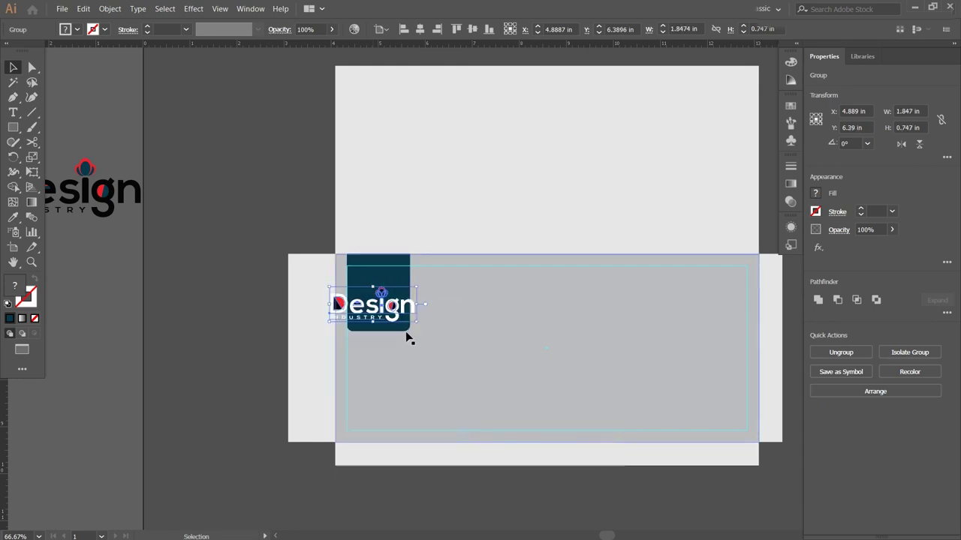
{"action": "left_click_drag", "start_coordinate": [416, 286], "coordinate": [386, 304]}
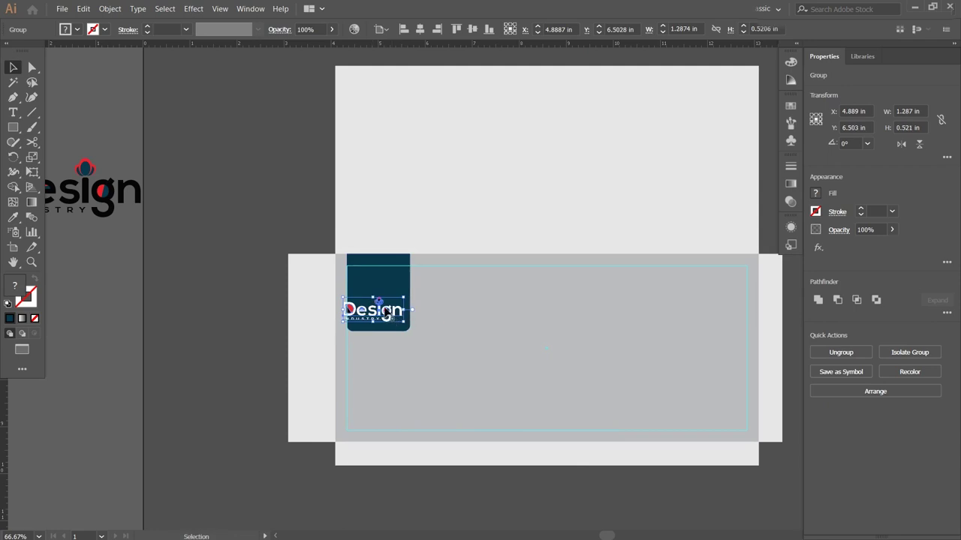
Step: Centre the logo horizontally on the tab and nudge it up slightly
{"action": "left_click", "coordinate": [383, 285], "text": "shift"}
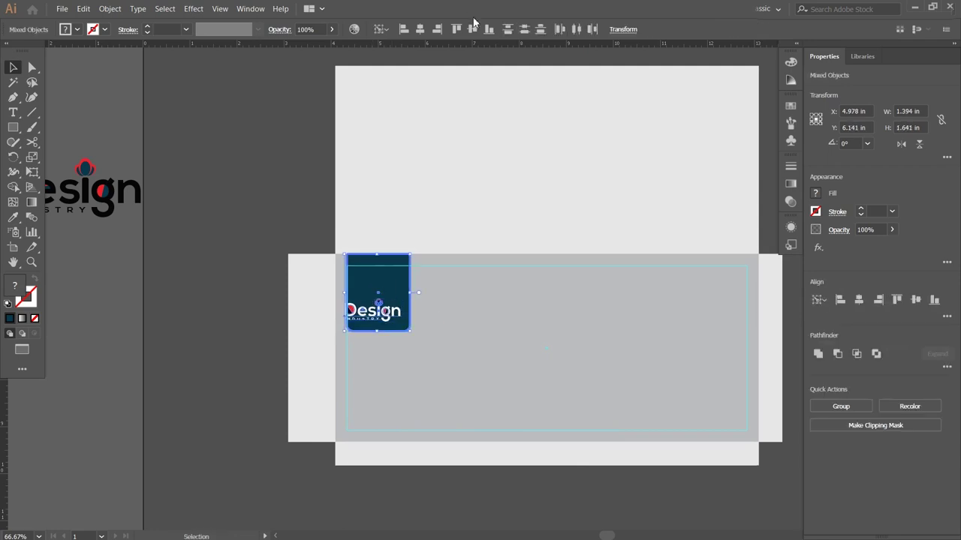
{"action": "left_click", "coordinate": [419, 29]}
{"action": "left_click", "coordinate": [268, 207]}
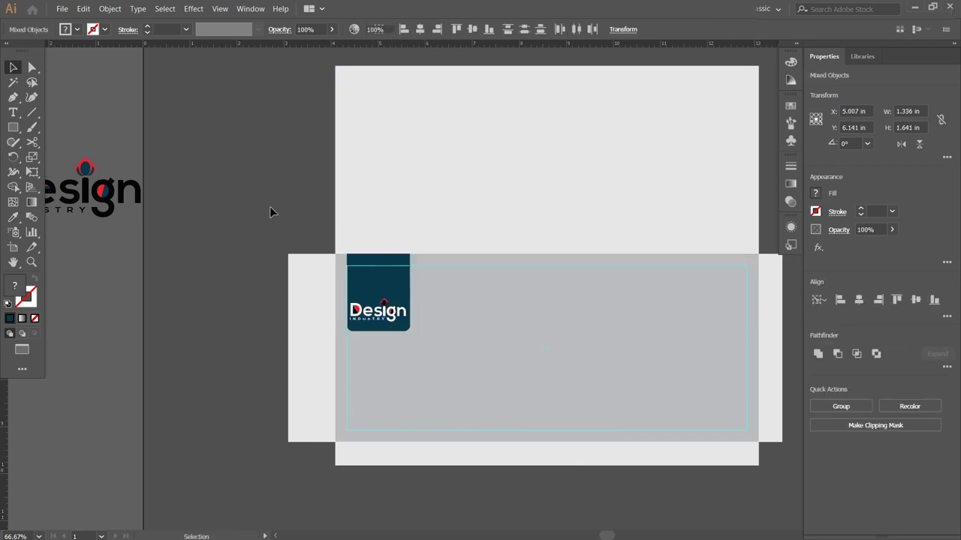
{"action": "left_click", "coordinate": [379, 317]}
{"action": "key", "text": "Up"}
{"action": "key", "text": "Up"}
{"action": "key", "text": "Up"}
{"action": "key", "text": "Up"}
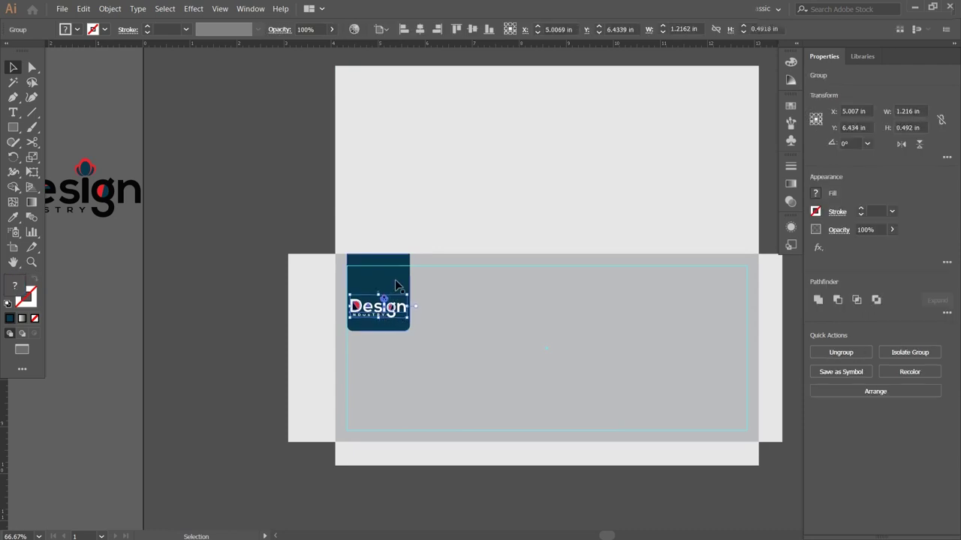
Step: Resize the tab to about 1.4 × 1.599 in and re-centre the logo within it
{"action": "left_click", "coordinate": [396, 286]}
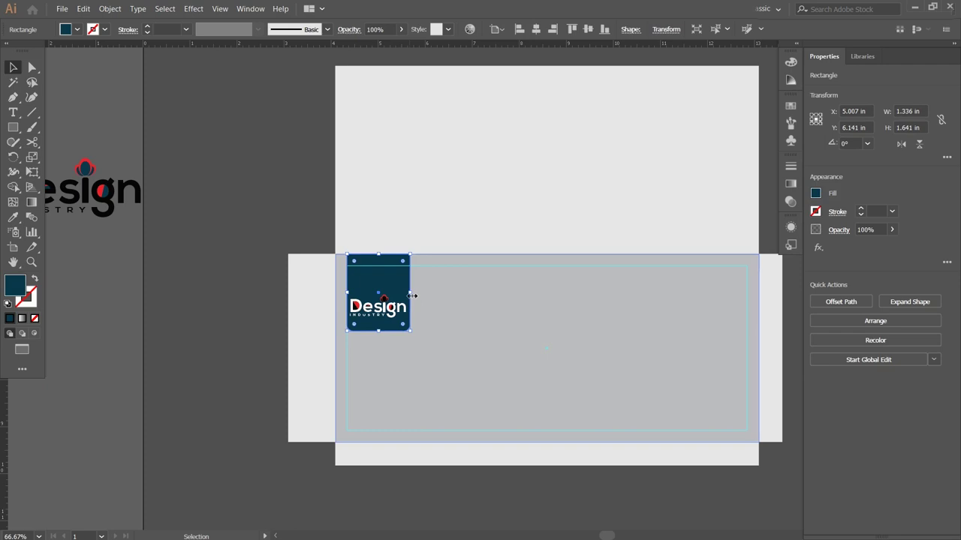
{"action": "left_click_drag", "start_coordinate": [412, 295], "coordinate": [415, 295]}
{"action": "left_click_drag", "start_coordinate": [383, 332], "coordinate": [383, 329]}
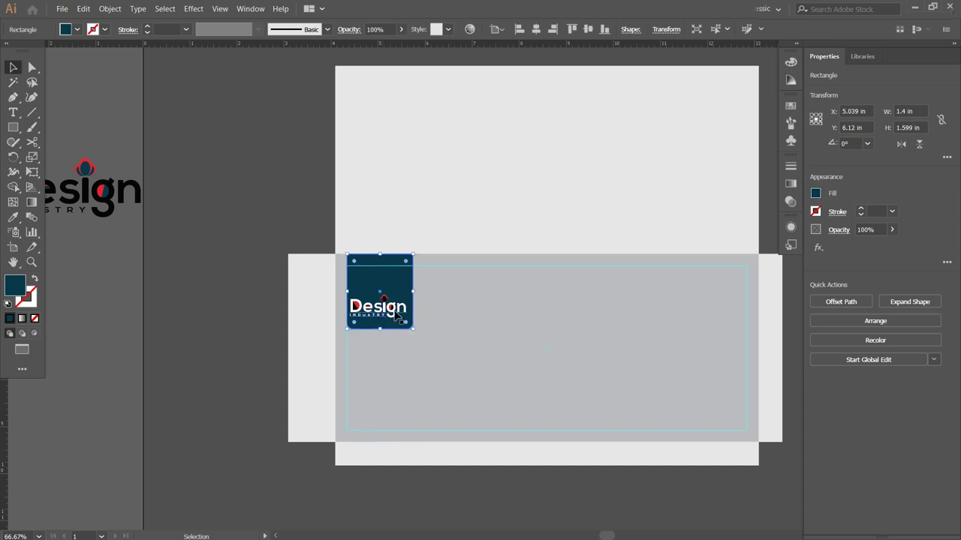
{"action": "left_click", "coordinate": [386, 302], "text": "shift"}
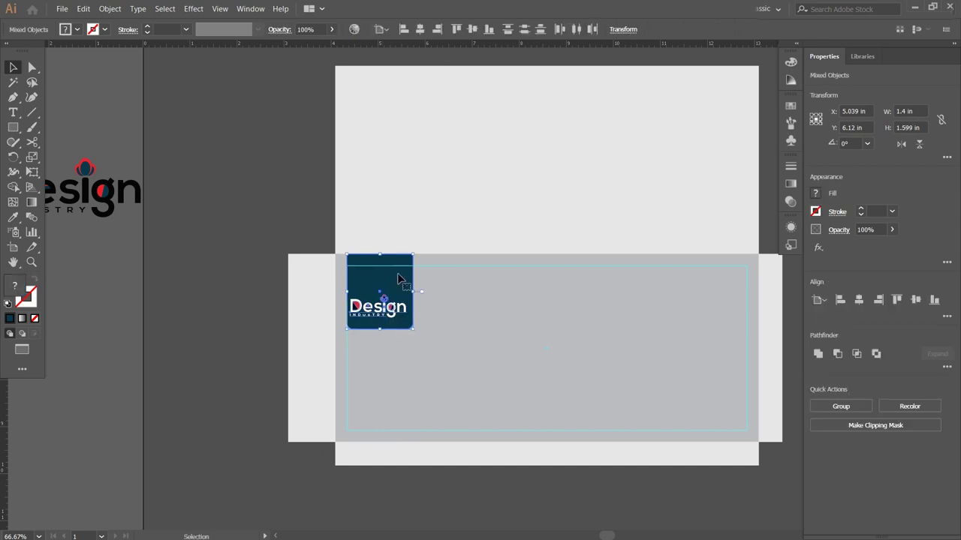
{"action": "left_click", "coordinate": [424, 33]}
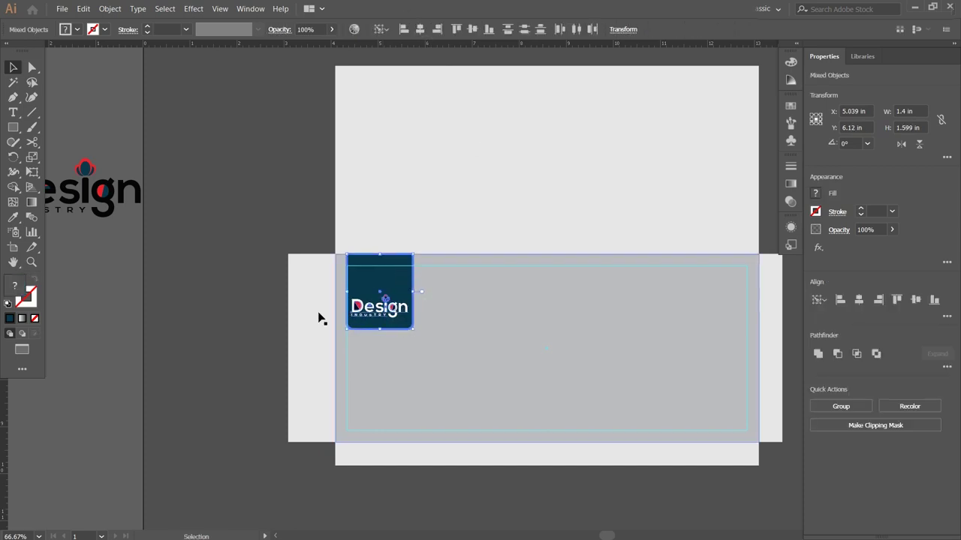
{"action": "left_click", "coordinate": [314, 300]}
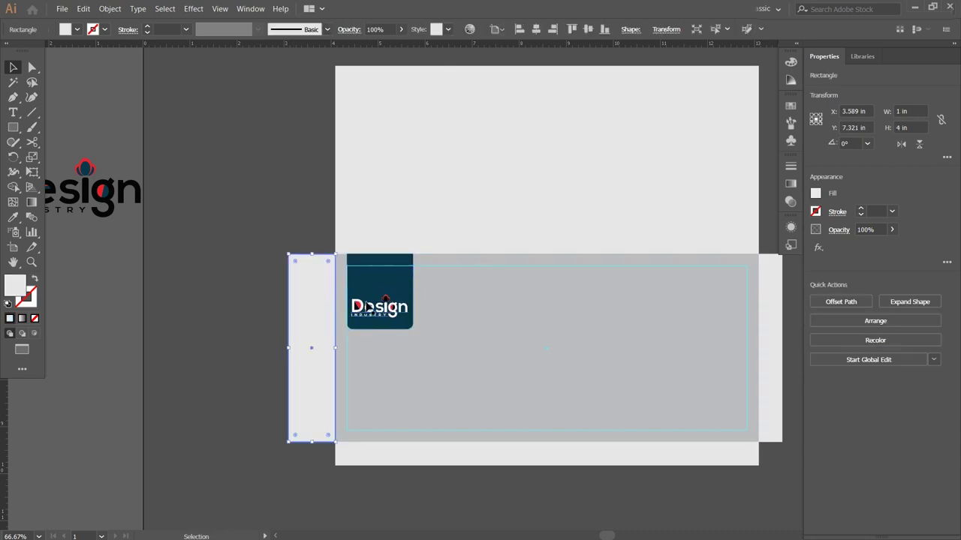
{"action": "left_click", "coordinate": [379, 308]}
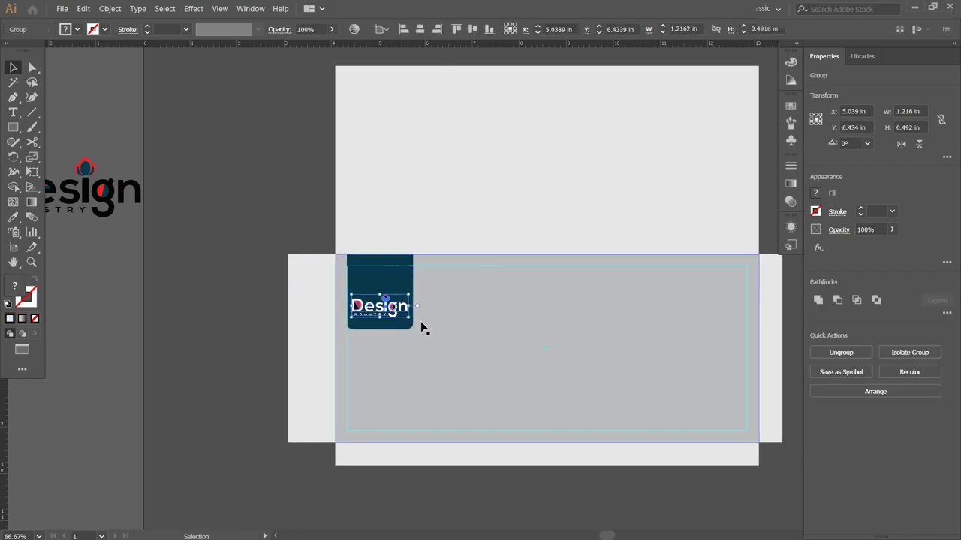
{"action": "left_click", "coordinate": [400, 286]}
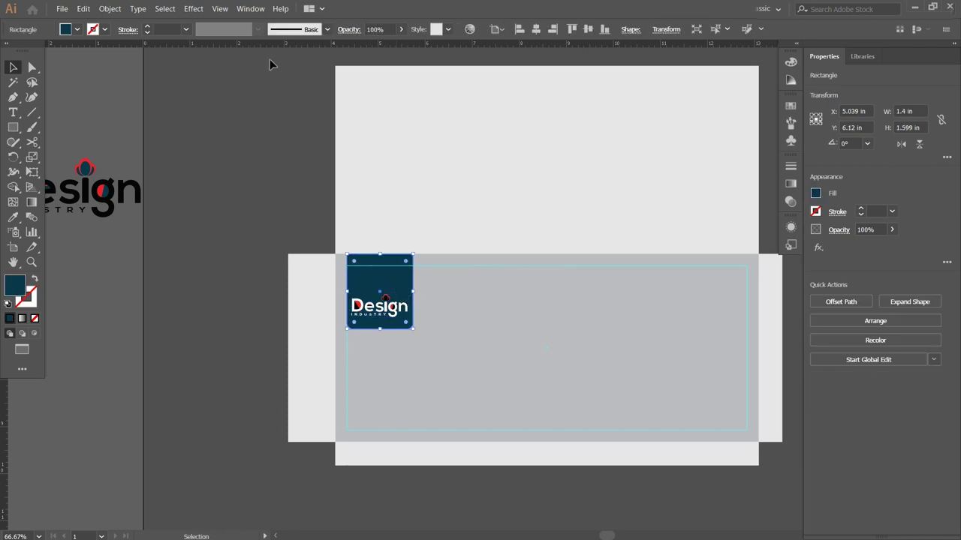
Step: Add a drop shadow to the navy tab, offset -0.1 in horizontally and 0.1 in vertically
{"action": "left_click", "coordinate": [189, 12]}
{"action": "mouse_move", "coordinate": [209, 169]}
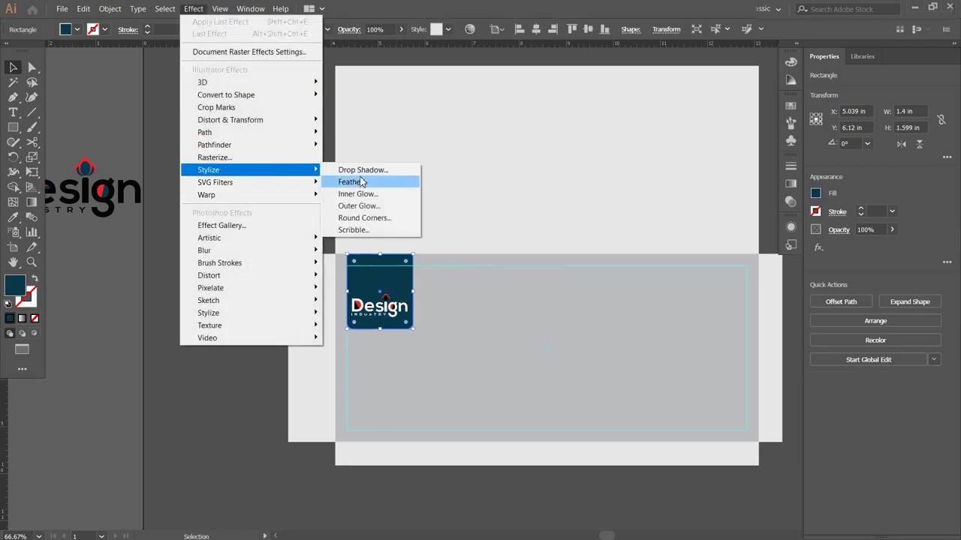
{"action": "left_click", "coordinate": [362, 170]}
{"action": "left_click_drag", "start_coordinate": [319, 214], "coordinate": [610, 195]}
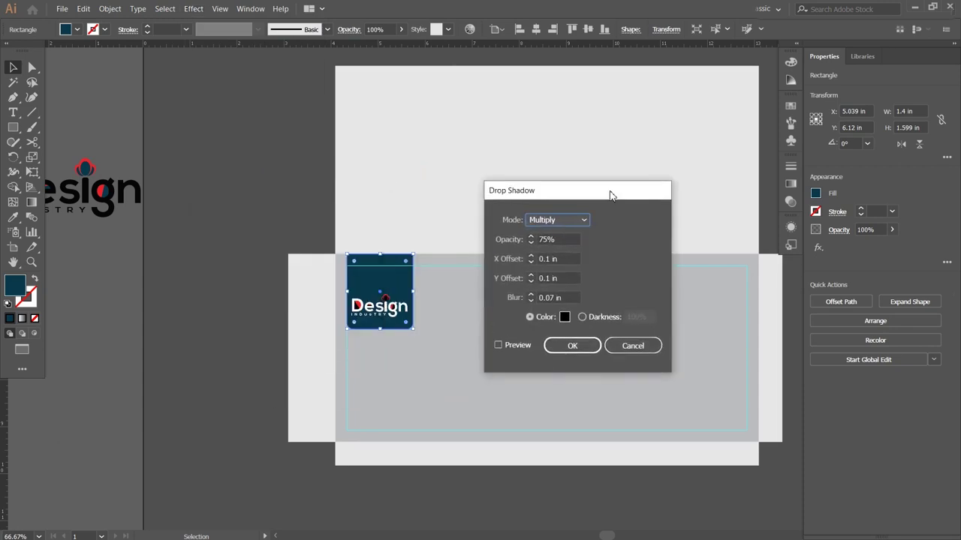
{"action": "left_click", "coordinate": [498, 345]}
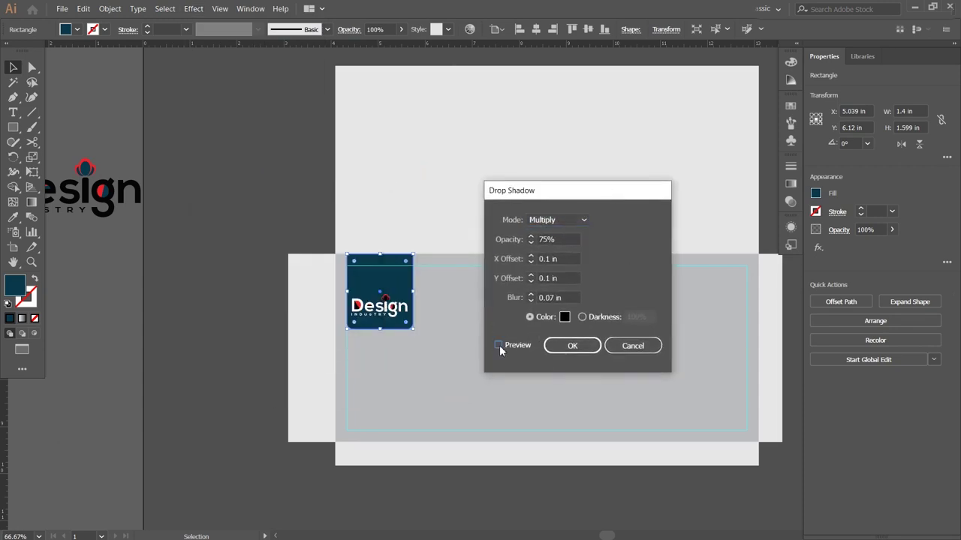
{"action": "left_click", "coordinate": [530, 282]}
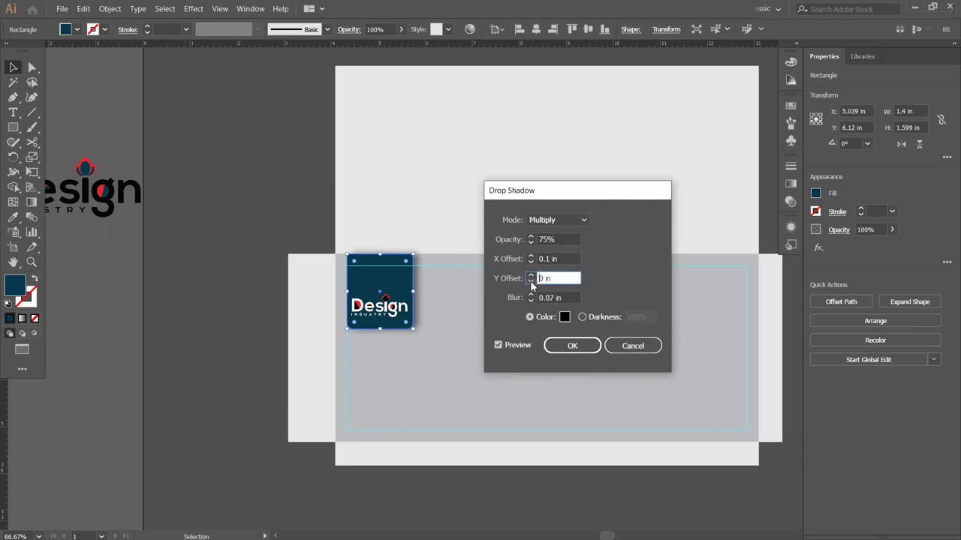
{"action": "left_click", "coordinate": [531, 275]}
{"action": "left_click", "coordinate": [531, 256]}
{"action": "left_click", "coordinate": [530, 262]}
{"action": "left_click", "coordinate": [531, 262]}
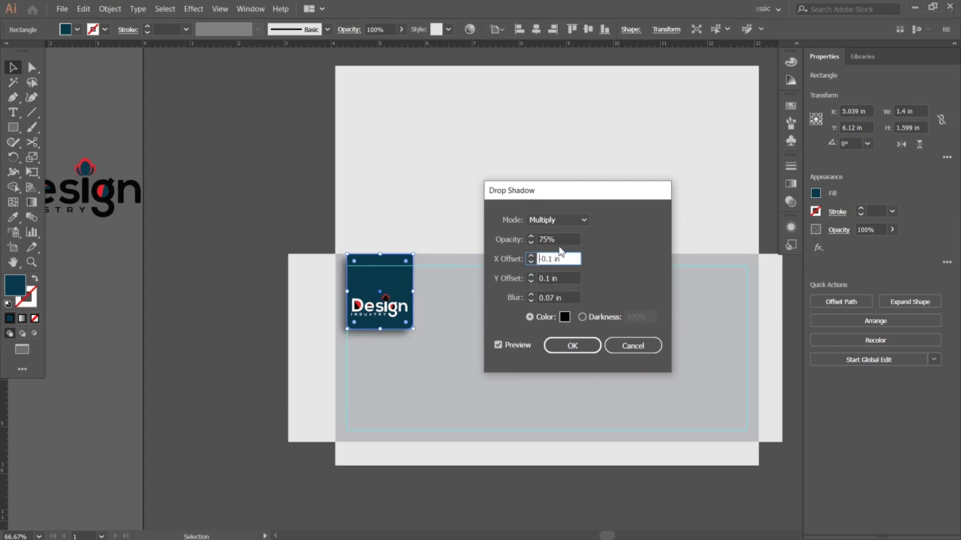
Step: Set the shadow opacity to 60% and apply it
{"action": "left_click", "coordinate": [558, 239]}
{"action": "type", "text": "60"}
{"action": "left_click", "coordinate": [571, 352]}
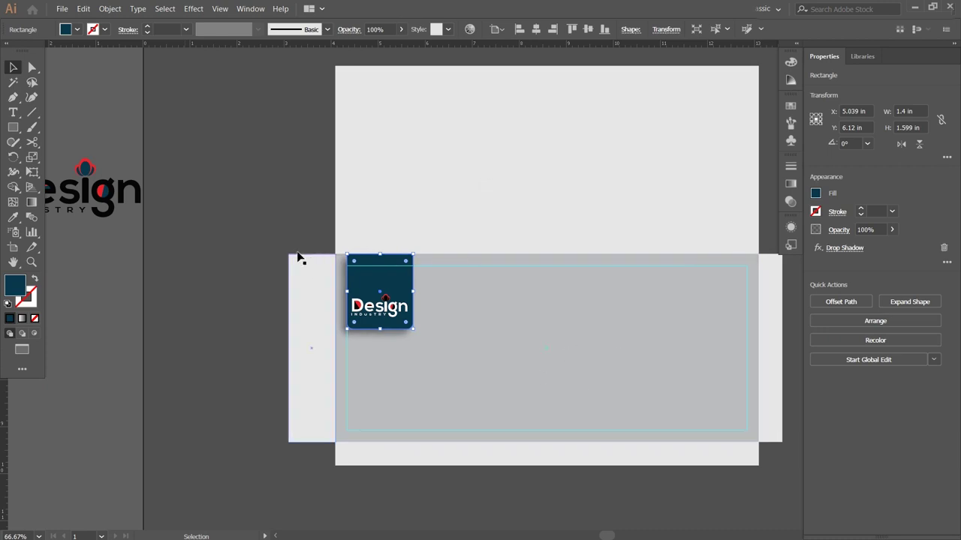
{"action": "left_click", "coordinate": [280, 238]}
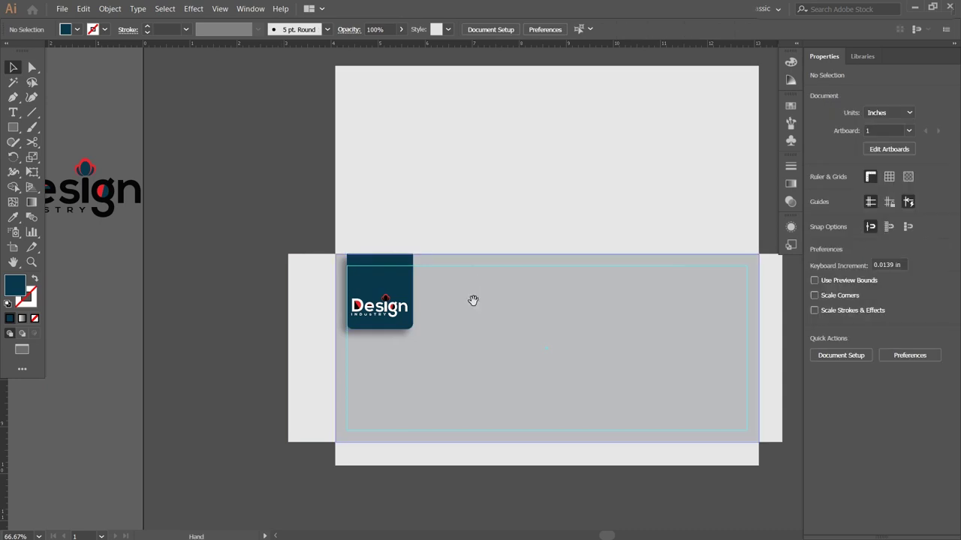
{"action": "left_click_drag", "start_coordinate": [473, 300], "coordinate": [434, 299]}
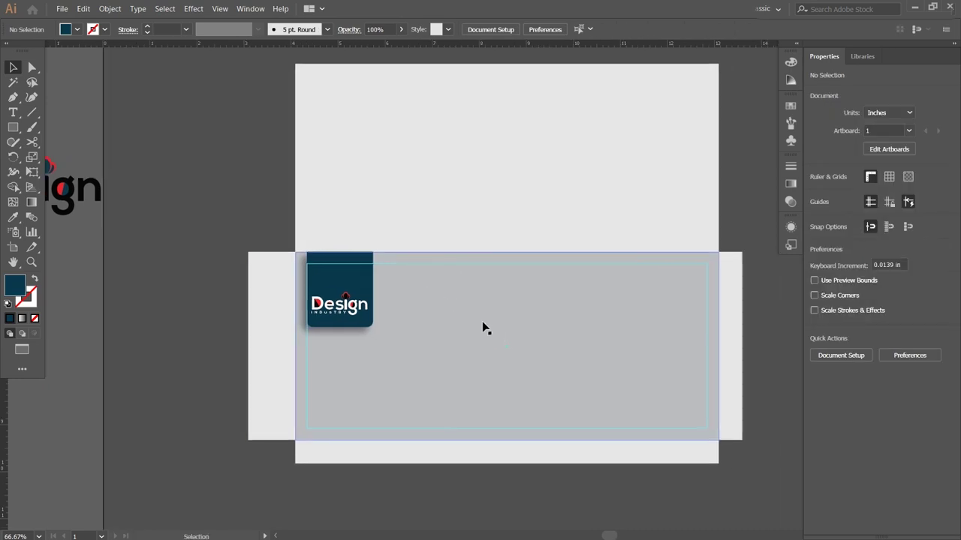
Step: Draw a closed curved wave path rising into the envelope's bottom-right corner
{"action": "left_click_drag", "start_coordinate": [482, 328], "coordinate": [443, 321]}
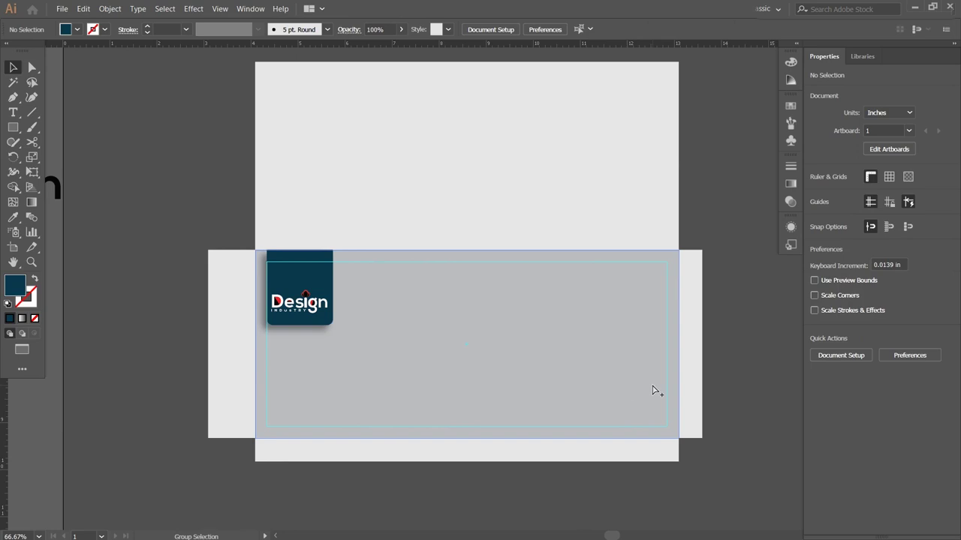
{"action": "scroll", "coordinate": [653, 391], "scroll_direction": "up", "scroll_amount": 1}
{"action": "key", "text": "p"}
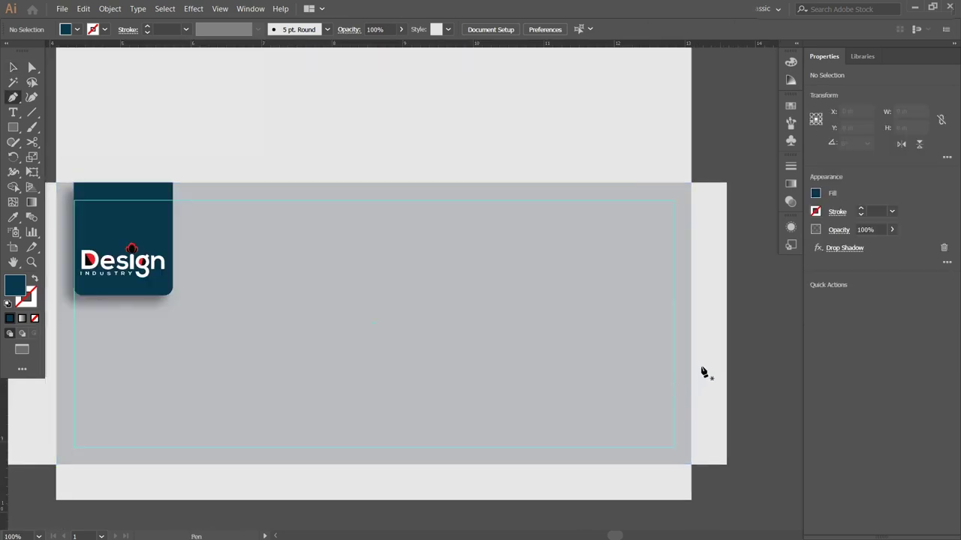
{"action": "left_click", "coordinate": [690, 359]}
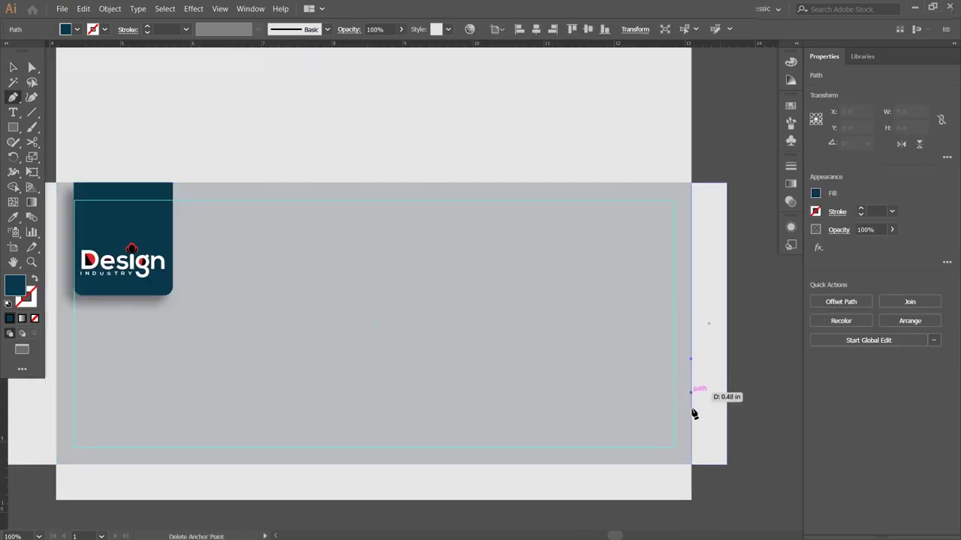
{"action": "left_click", "coordinate": [690, 465]}
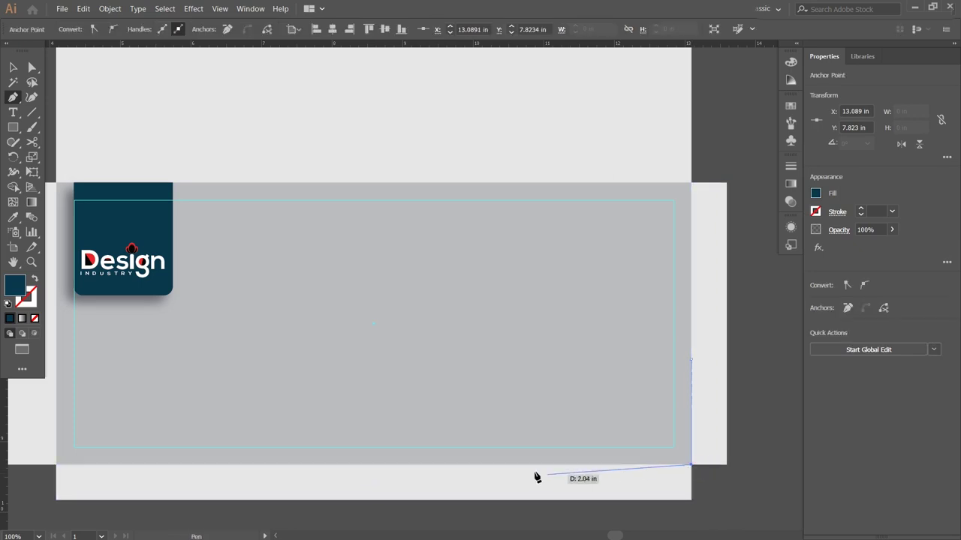
{"action": "left_click", "coordinate": [489, 465]}
{"action": "key", "text": "slash"}
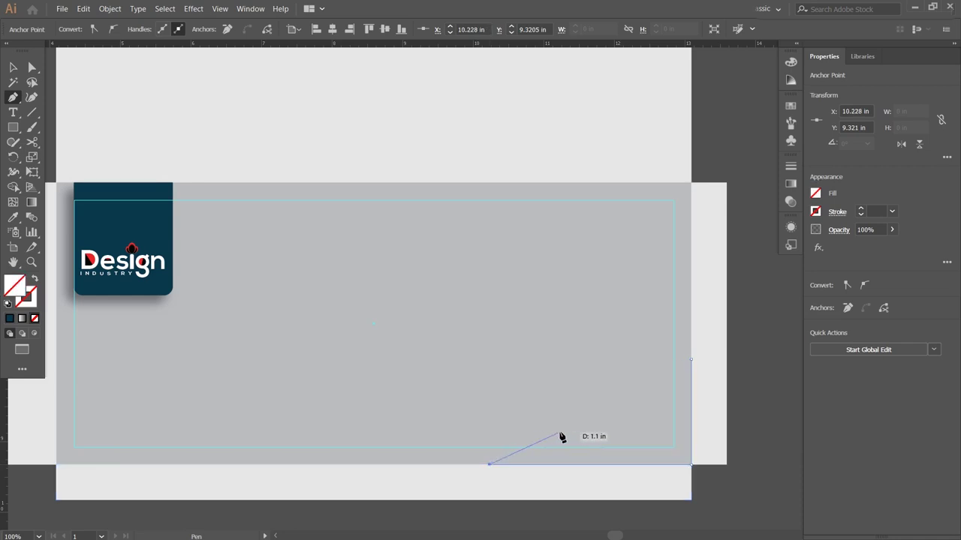
{"action": "left_click_drag", "start_coordinate": [561, 434], "coordinate": [635, 448]}
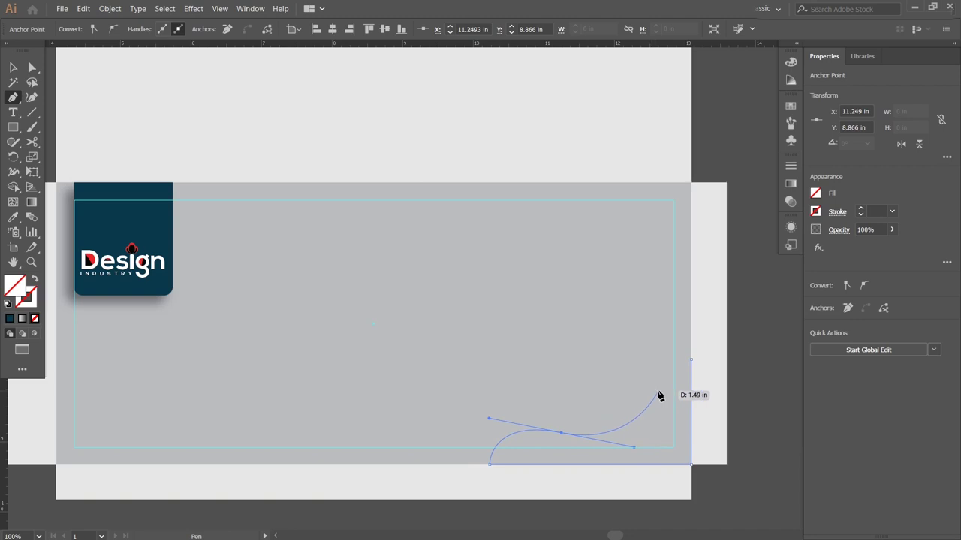
{"action": "left_click", "coordinate": [658, 391]}
{"action": "left_click_drag", "start_coordinate": [691, 359], "coordinate": [715, 369]}
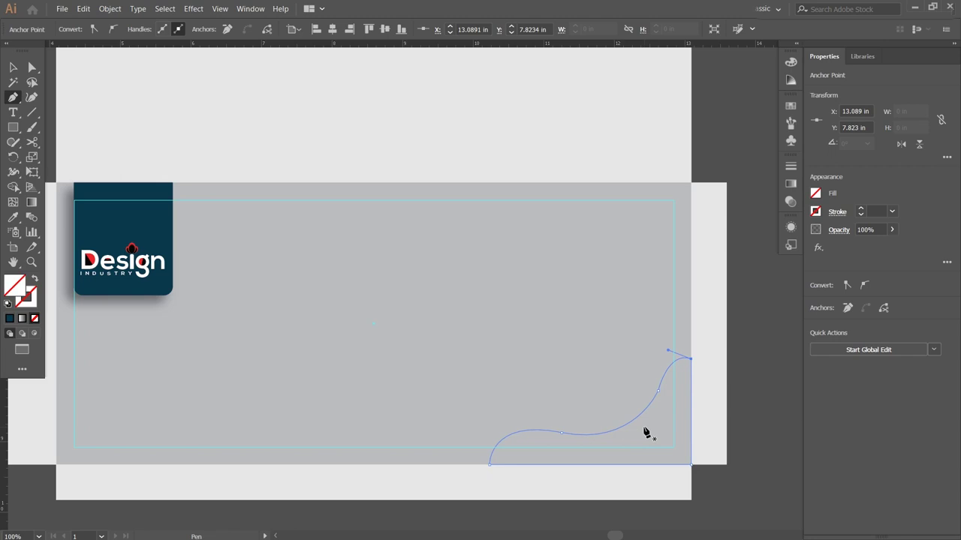
{"action": "key", "text": "v"}
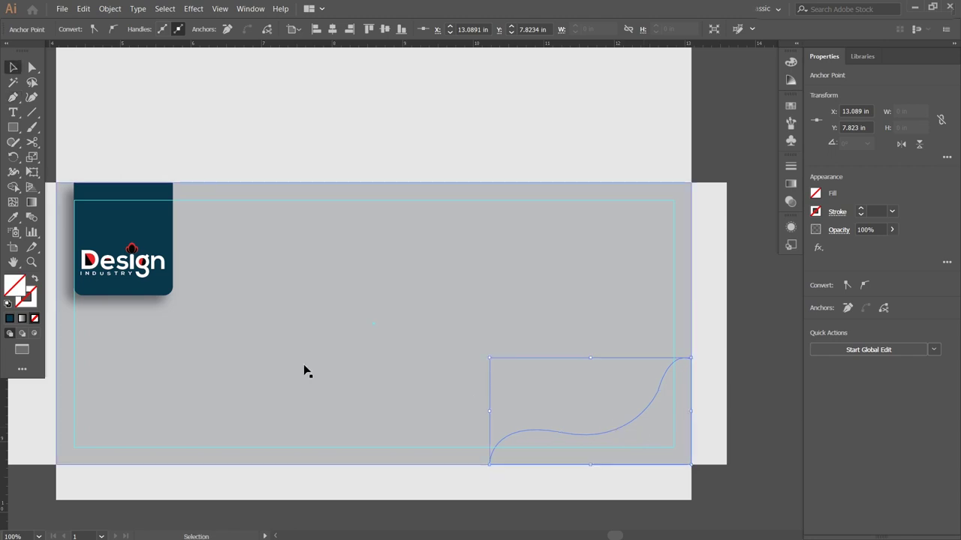
Step: Fill the wave with the logo tab's dark navy blue
{"action": "left_click", "coordinate": [13, 217]}
{"action": "left_click", "coordinate": [104, 218]}
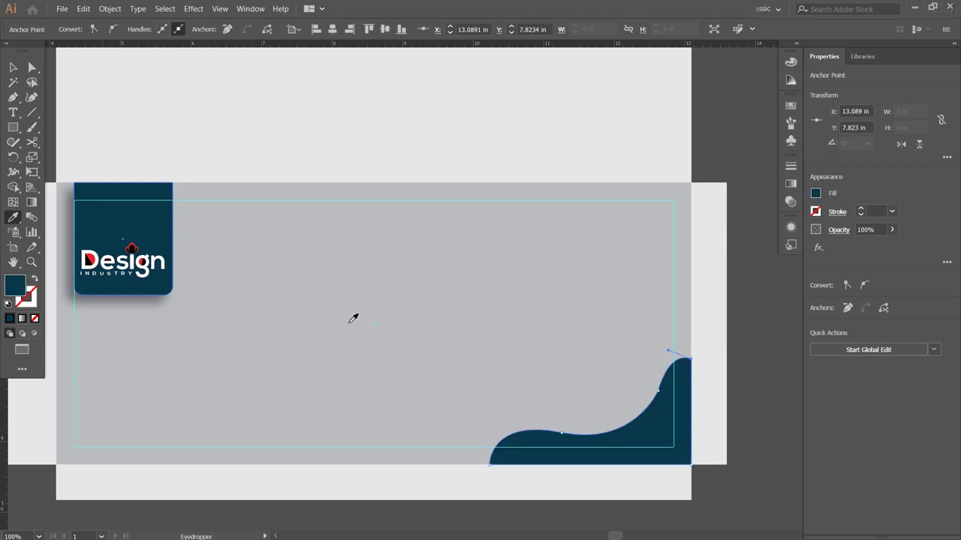
{"action": "key", "text": "v"}
{"action": "left_click", "coordinate": [647, 436]}
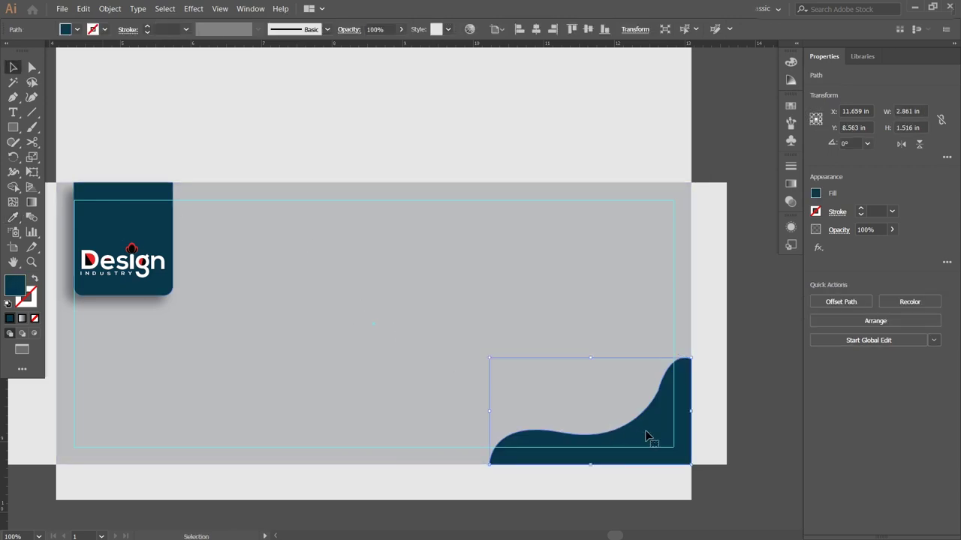
{"action": "left_click", "coordinate": [123, 123]}
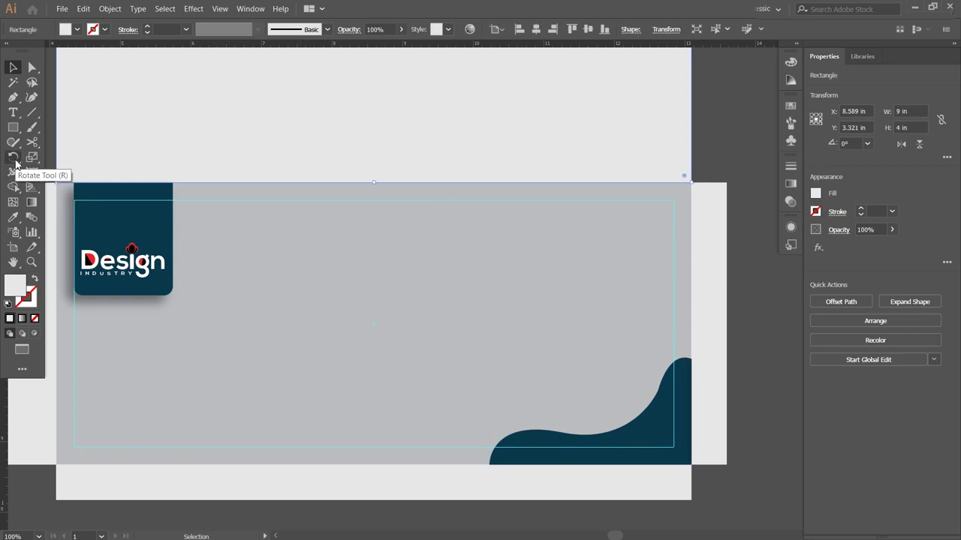
Step: Draw a smaller curved wave in the bottom-right corner and fill it with the logo's red
{"action": "left_click", "coordinate": [14, 97]}
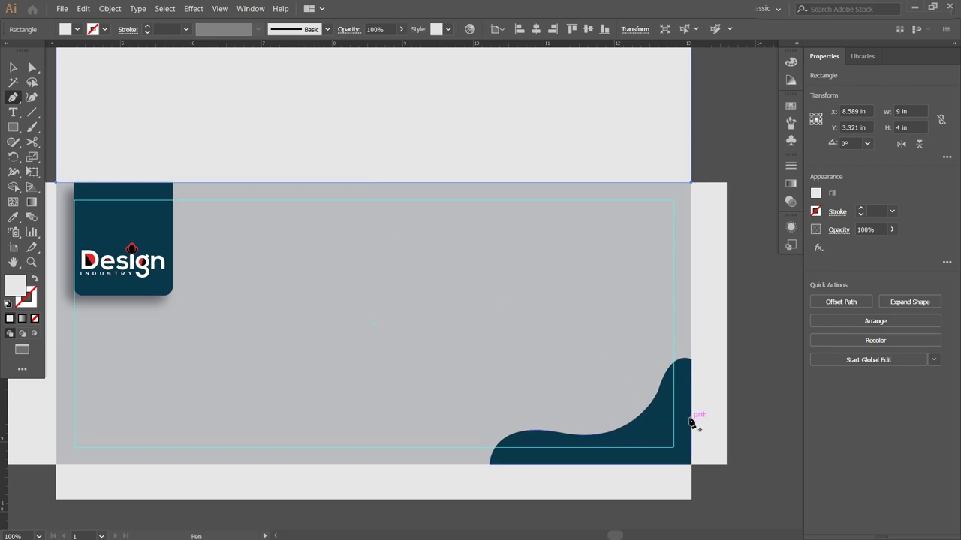
{"action": "left_click", "coordinate": [688, 465]}
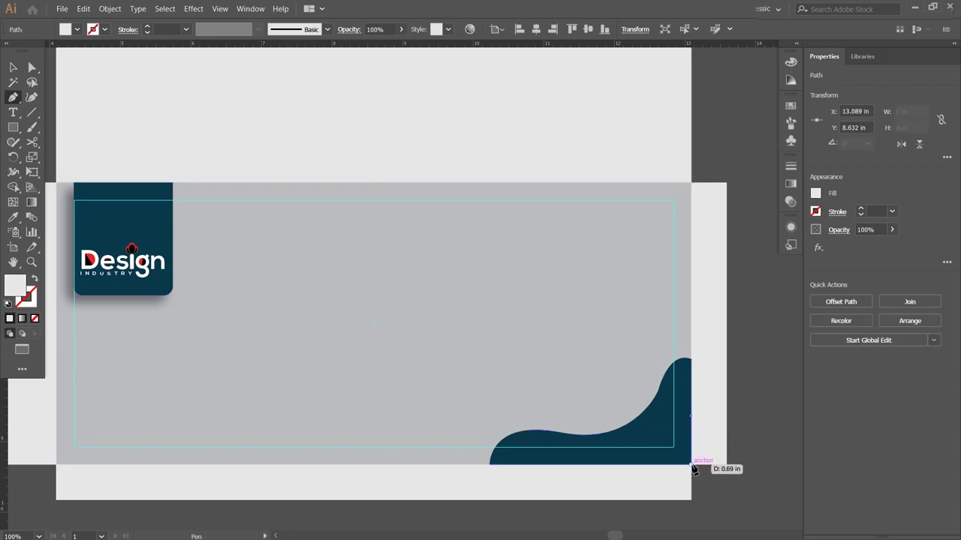
{"action": "left_click", "coordinate": [605, 465]}
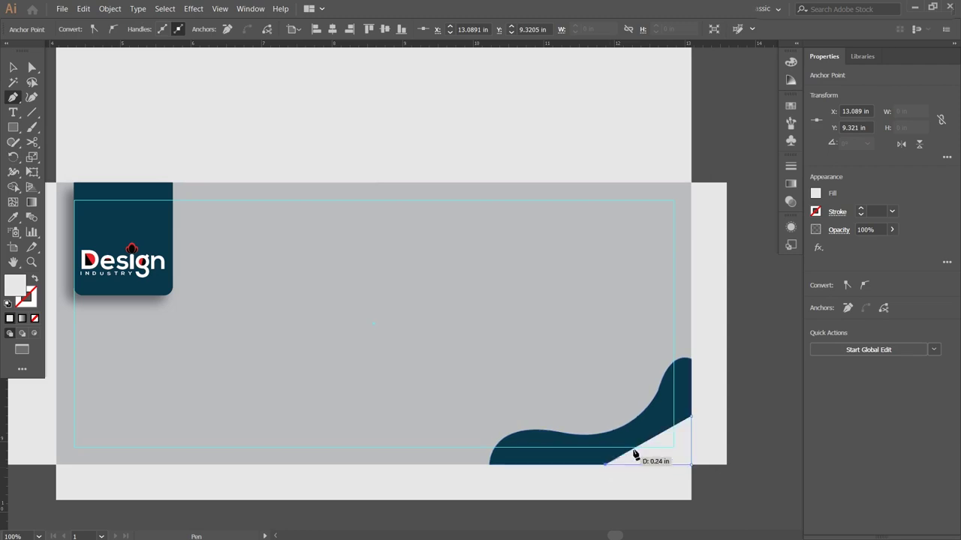
{"action": "left_click_drag", "start_coordinate": [651, 443], "coordinate": [694, 448]}
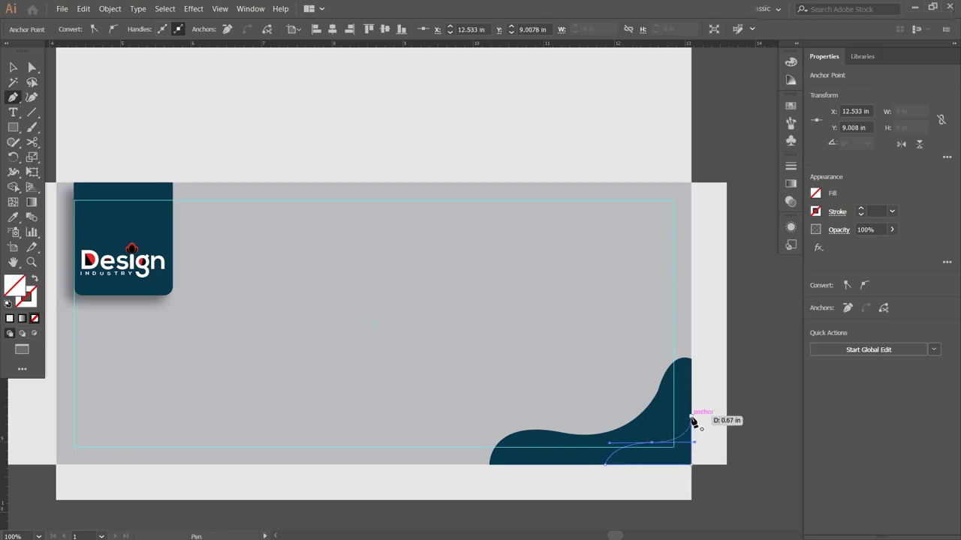
{"action": "left_click", "coordinate": [691, 417]}
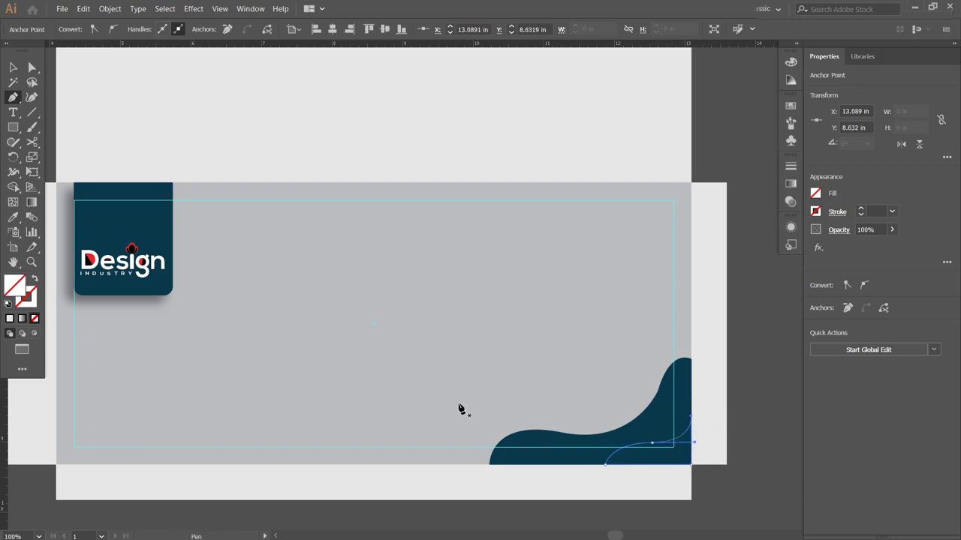
{"action": "left_click", "coordinate": [13, 217]}
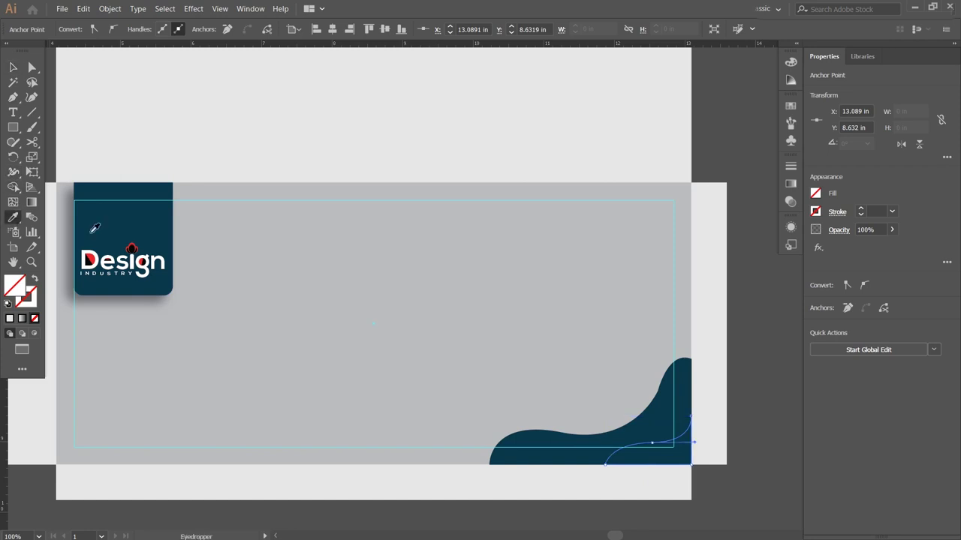
{"action": "left_click", "coordinate": [133, 243]}
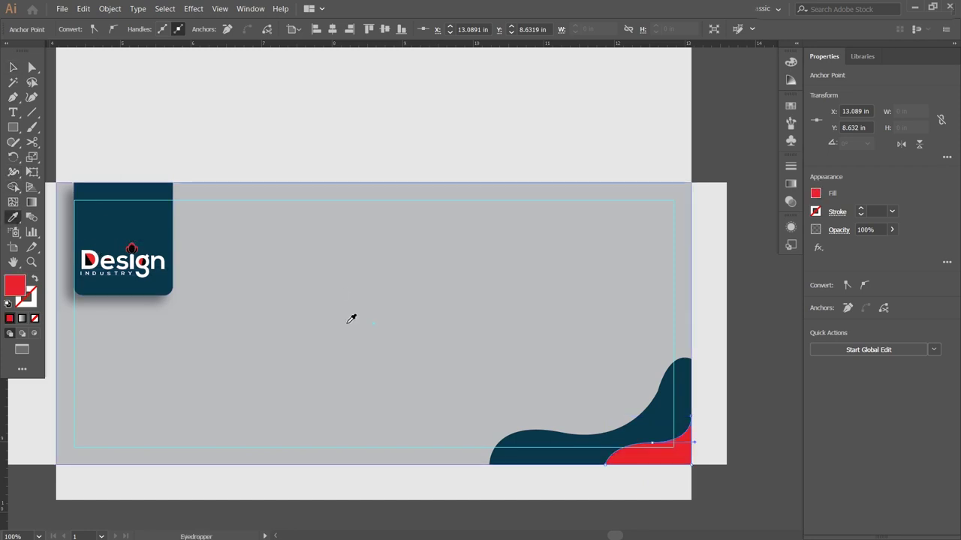
Step: Apply a drop shadow to the red wave with Y offset -0.1 in and 40% opacity
{"action": "key", "text": "v"}
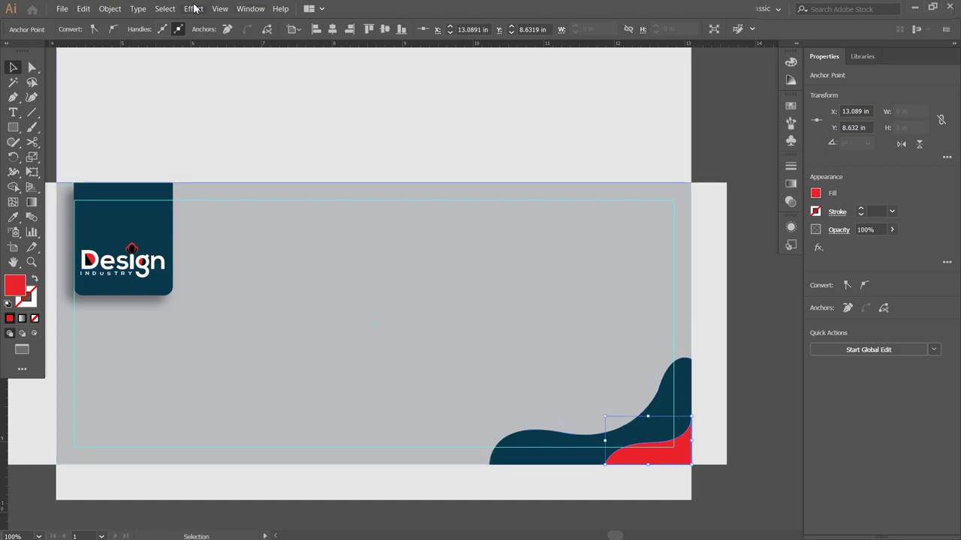
{"action": "left_click", "coordinate": [193, 9]}
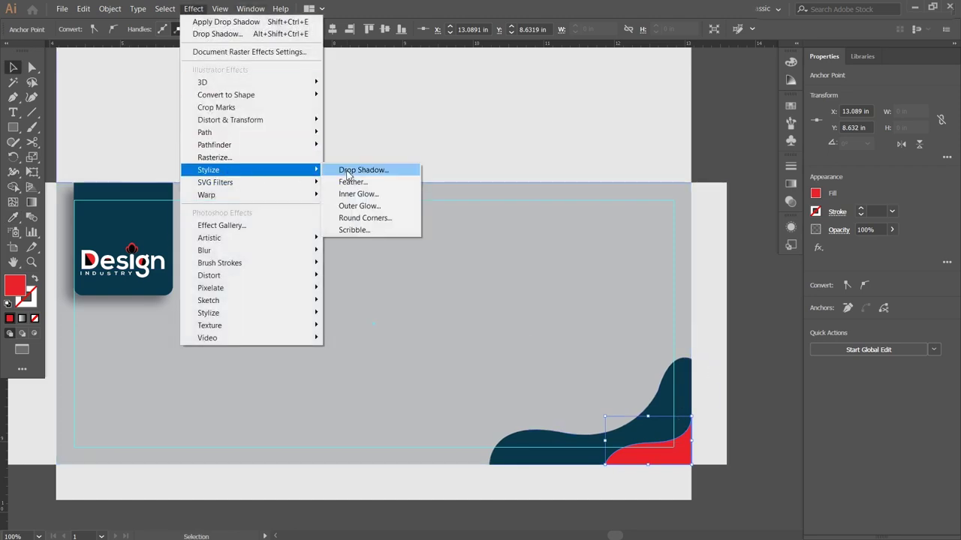
{"action": "left_click", "coordinate": [348, 171]}
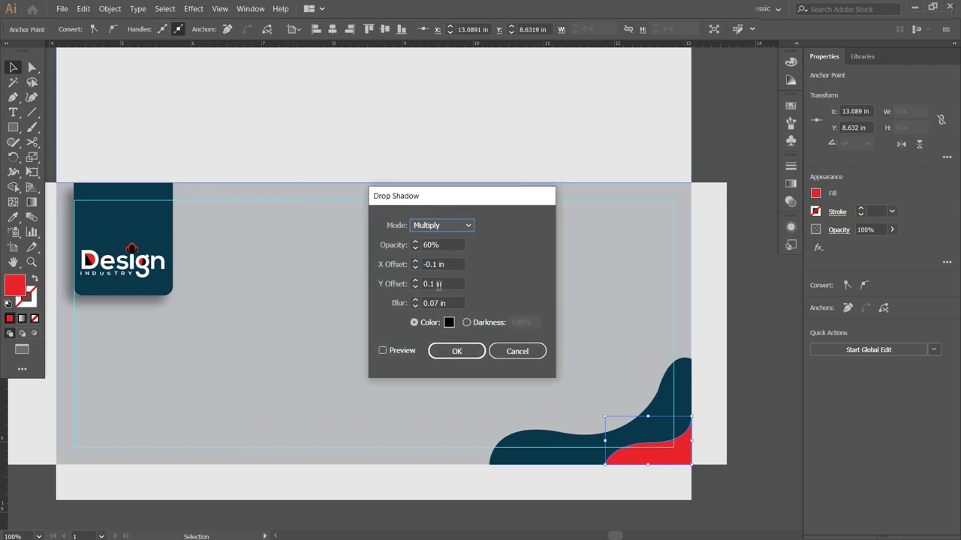
{"action": "left_click", "coordinate": [382, 351]}
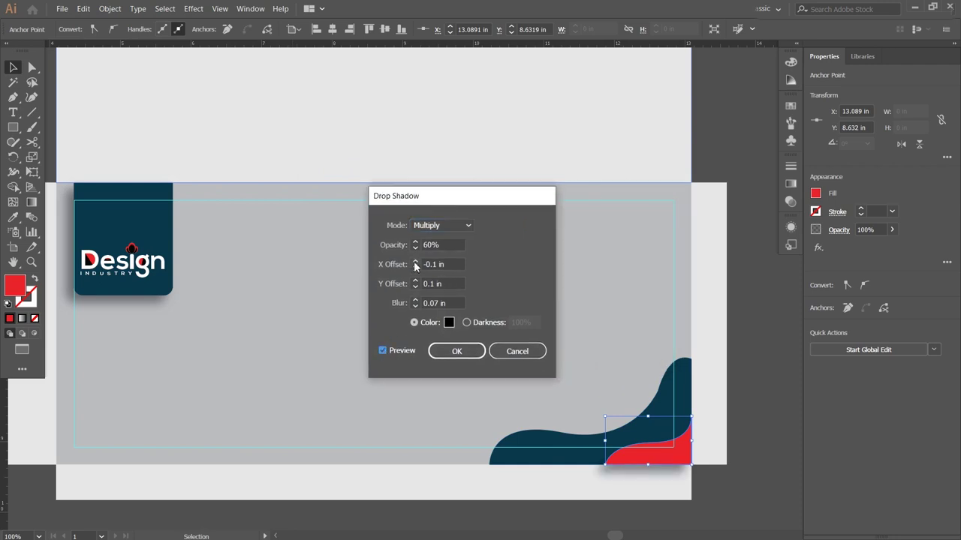
{"action": "left_click", "coordinate": [422, 284]}
{"action": "type", "text": "-"}
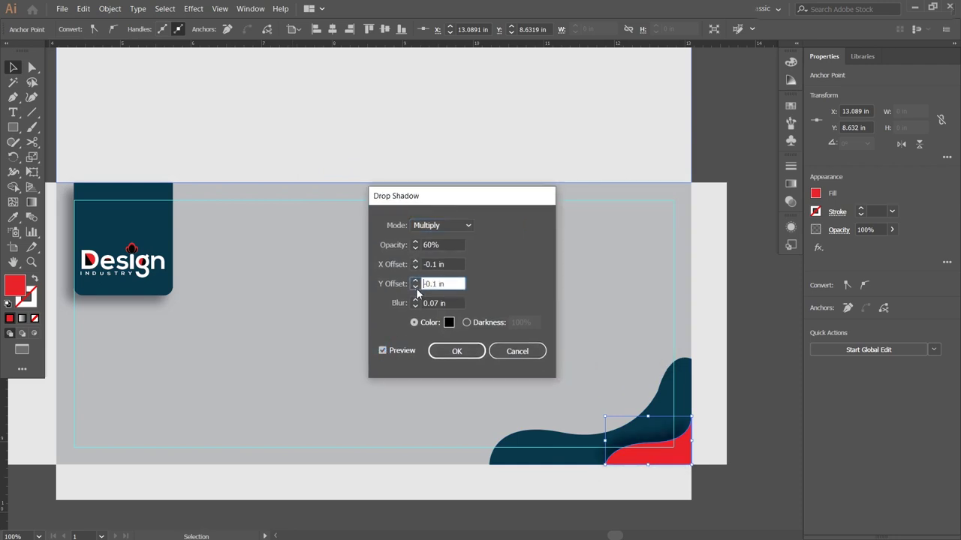
{"action": "double_click", "coordinate": [445, 244]}
{"action": "type", "text": "40"}
{"action": "left_click", "coordinate": [456, 351]}
Step: Apply the same 40% Multiply drop shadow to the navy wave
{"action": "left_click", "coordinate": [524, 454]}
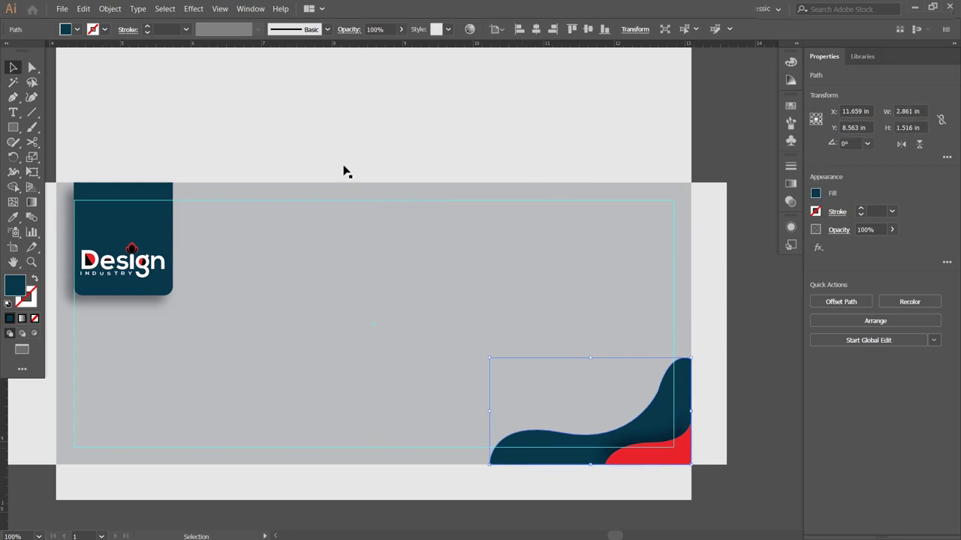
{"action": "left_click", "coordinate": [193, 8]}
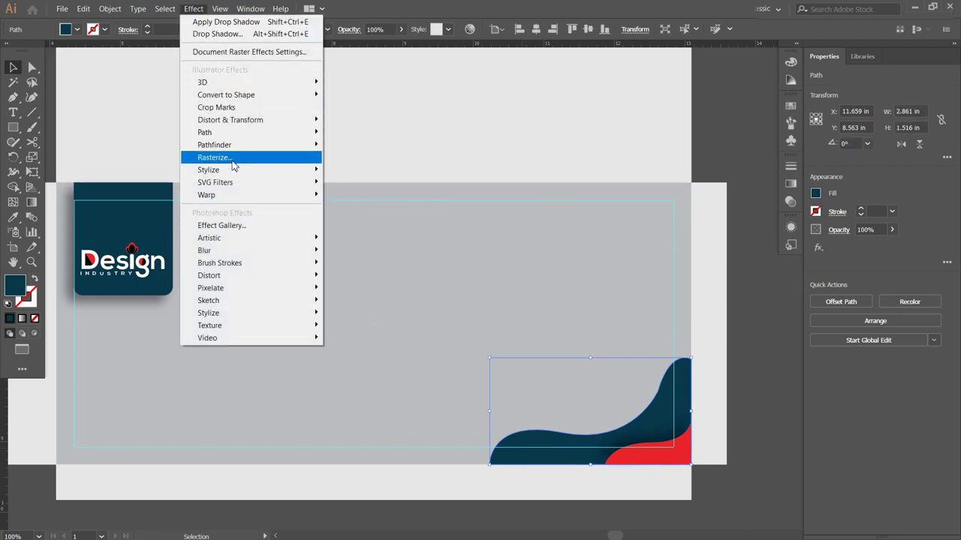
{"action": "mouse_move", "coordinate": [209, 169]}
{"action": "left_click", "coordinate": [349, 172]}
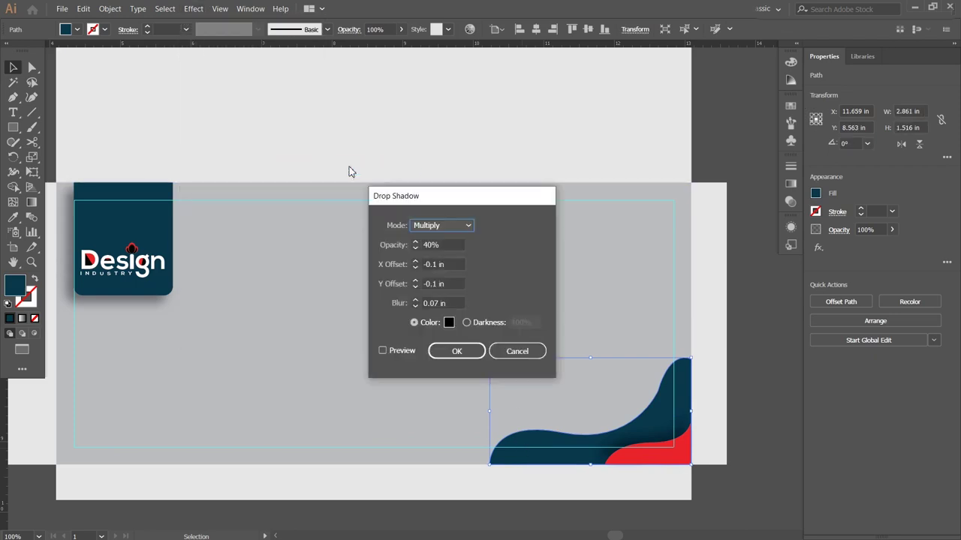
{"action": "left_click", "coordinate": [383, 350]}
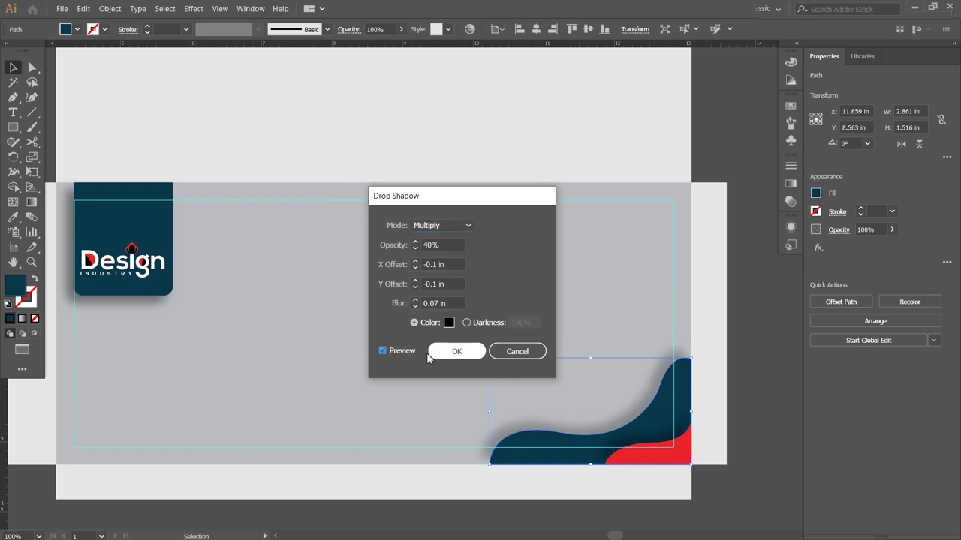
{"action": "left_click", "coordinate": [459, 356]}
Step: Change the 9 × 4 in envelope front's fill from grey to #f4f4f4
{"action": "left_click", "coordinate": [433, 317]}
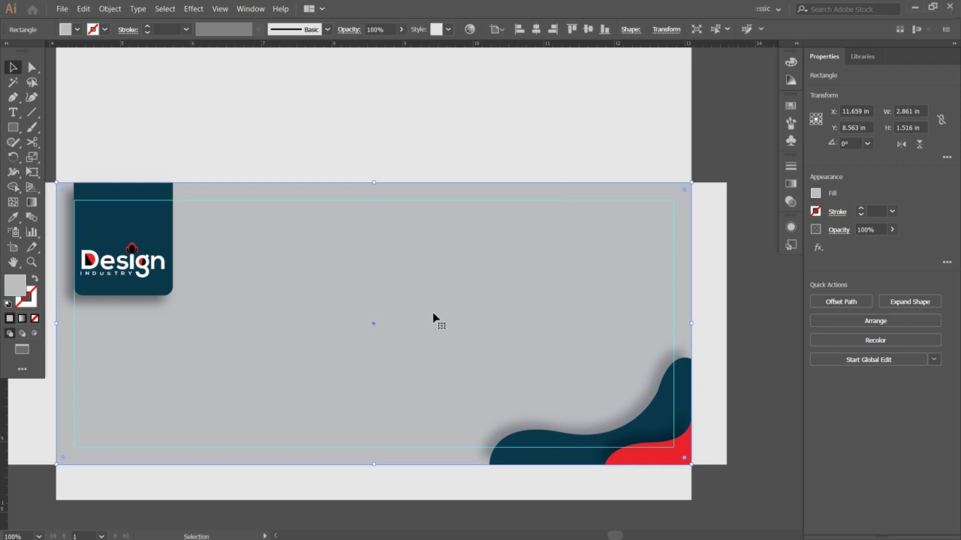
{"action": "double_click", "coordinate": [15, 286]}
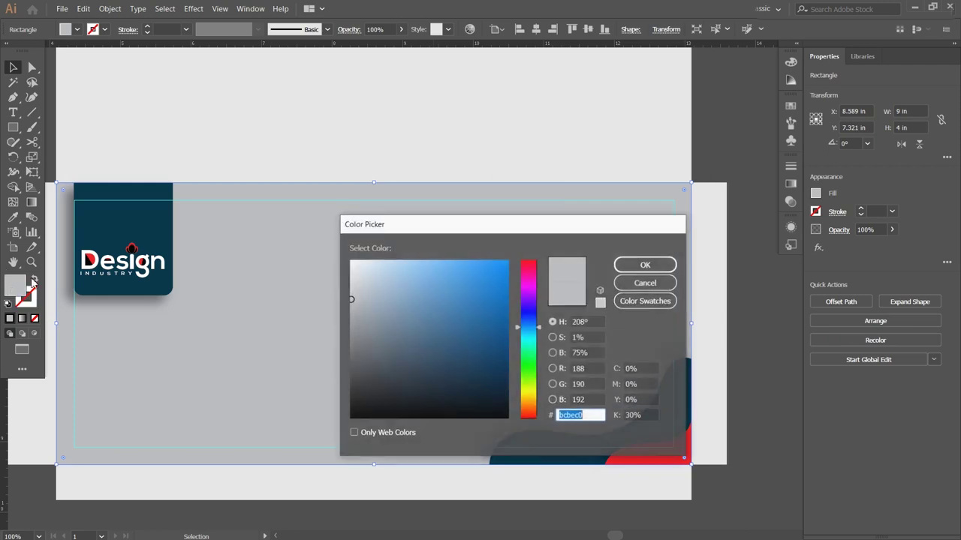
{"action": "mouse_move", "coordinate": [350, 299]}
{"action": "left_mouse_down"}
{"action": "mouse_move", "coordinate": [349, 263]}
{"action": "mouse_move", "coordinate": [339, 265]}
{"action": "left_mouse_up"}
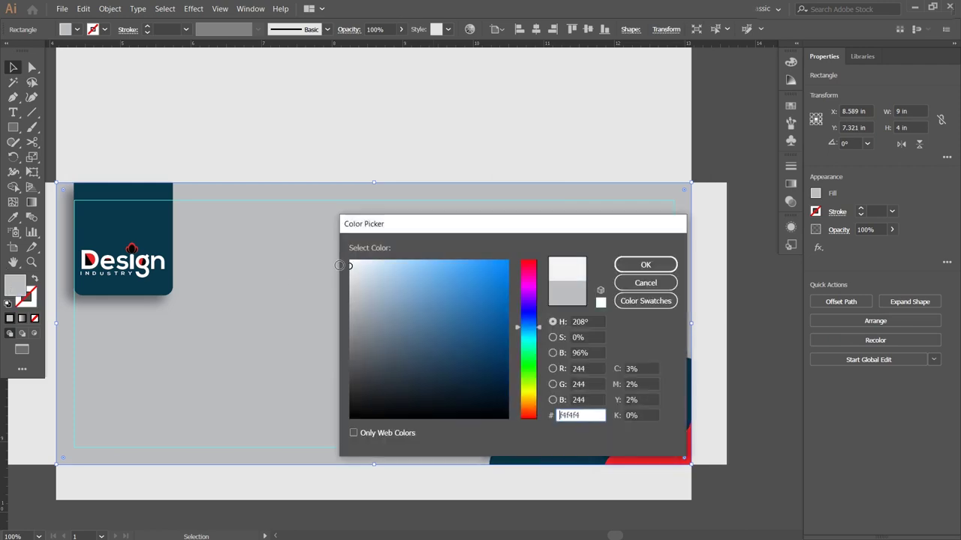
{"action": "left_click", "coordinate": [642, 265]}
{"action": "scroll", "coordinate": [389, 264], "scroll_direction": "down", "scroll_amount": 1}
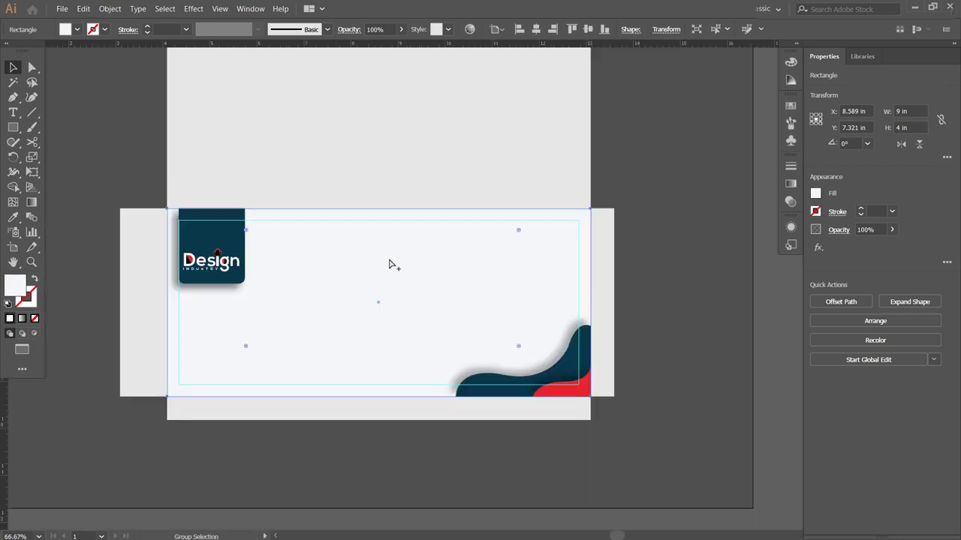
{"action": "left_click", "coordinate": [387, 439]}
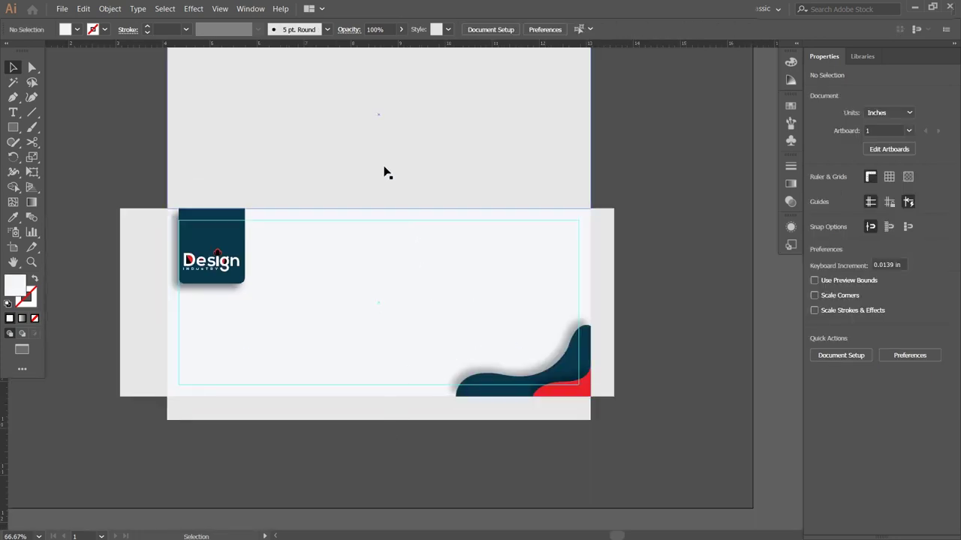
{"action": "scroll", "coordinate": [338, 256], "scroll_direction": "up", "scroll_amount": 1}
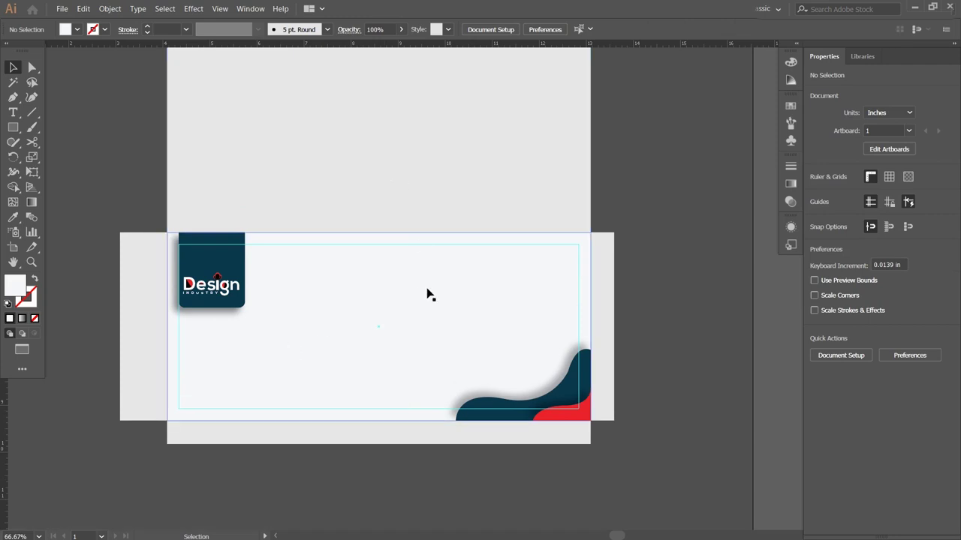
Step: Draw a rectangle near the envelope's top-right corner and fill it with the light grey
{"action": "key", "text": "m"}
{"action": "left_click_drag", "start_coordinate": [475, 245], "coordinate": [572, 281]}
{"action": "key", "text": "i"}
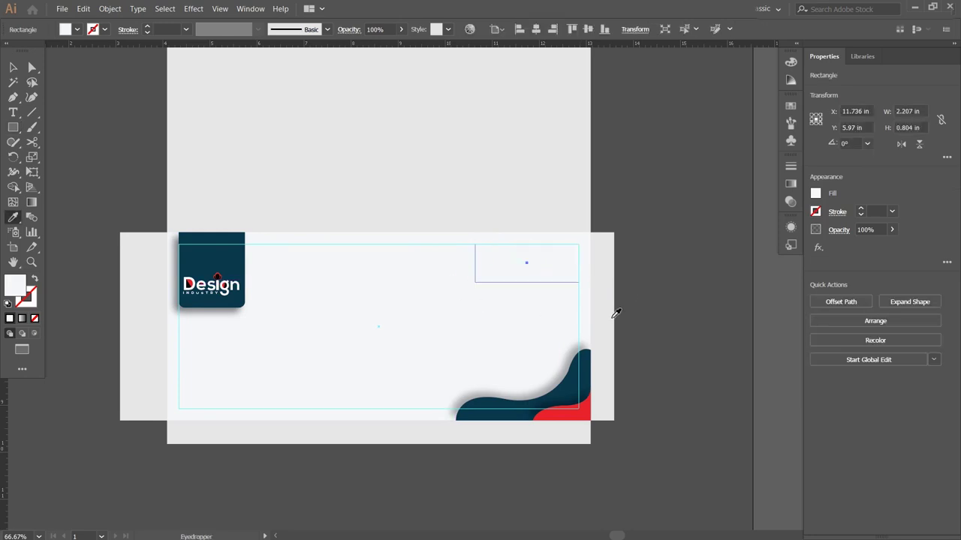
{"action": "left_click", "coordinate": [611, 312]}
{"action": "key", "text": "v"}
Step: Round its corners to 0.12 in and resize it to about 2.467 × 0.851 in
{"action": "scroll", "coordinate": [525, 271], "scroll_direction": "up", "scroll_amount": 2}
{"action": "left_click_drag", "start_coordinate": [420, 293], "coordinate": [426, 290]}
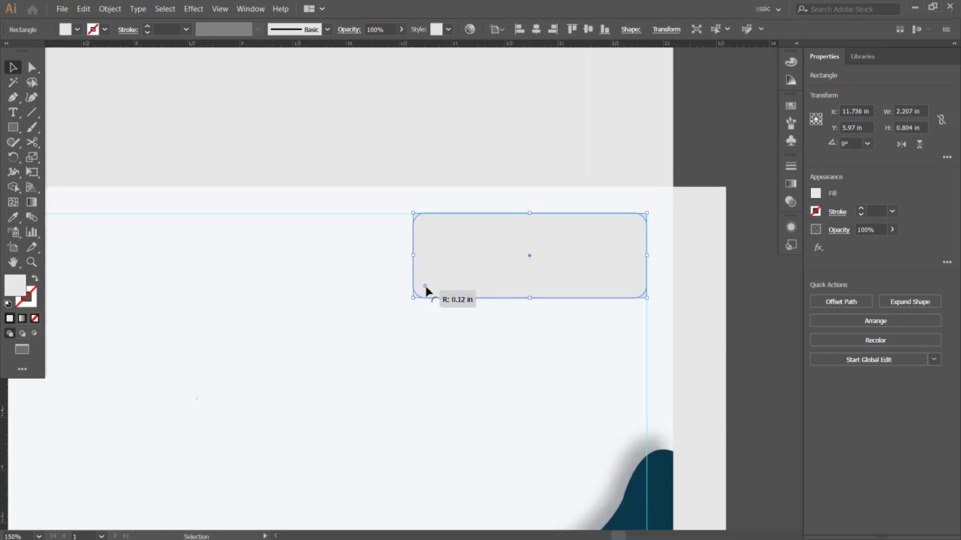
{"action": "left_click_drag", "start_coordinate": [413, 255], "coordinate": [385, 255]}
{"action": "left_click_drag", "start_coordinate": [516, 298], "coordinate": [518, 304]}
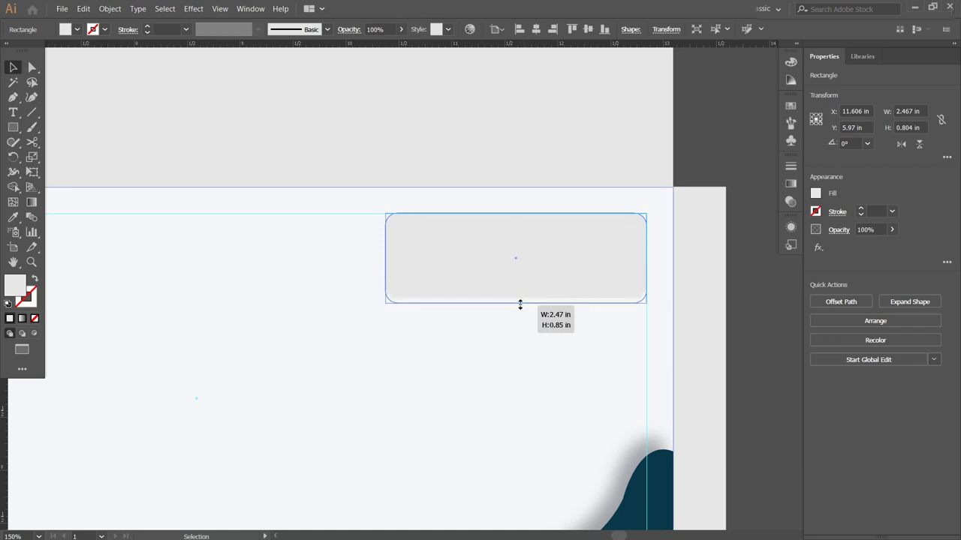
{"action": "scroll", "coordinate": [411, 296], "scroll_direction": "down", "scroll_amount": 2}
{"action": "left_click", "coordinate": [592, 314]}
{"action": "left_click_drag", "start_coordinate": [419, 363], "coordinate": [482, 333]}
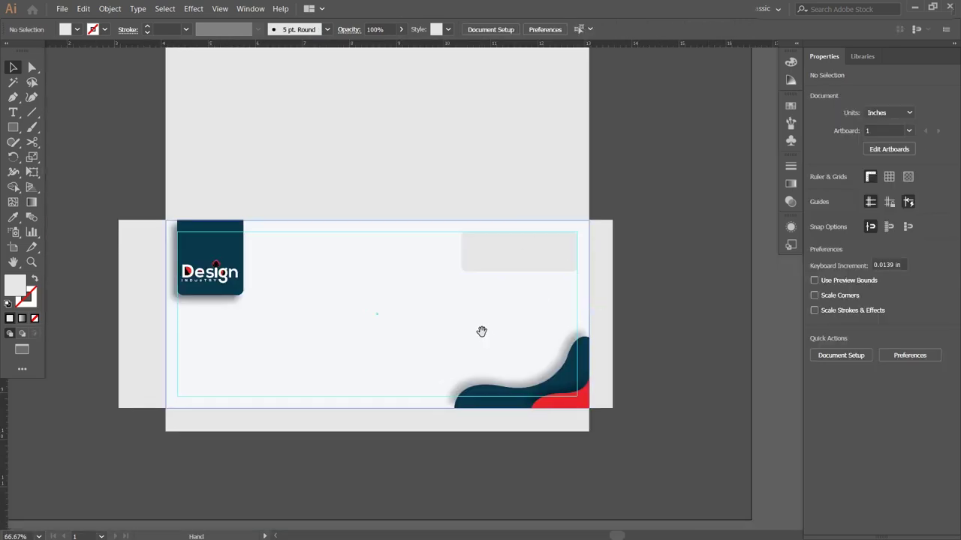
{"action": "scroll", "coordinate": [248, 134], "scroll_direction": "up", "scroll_amount": 2}
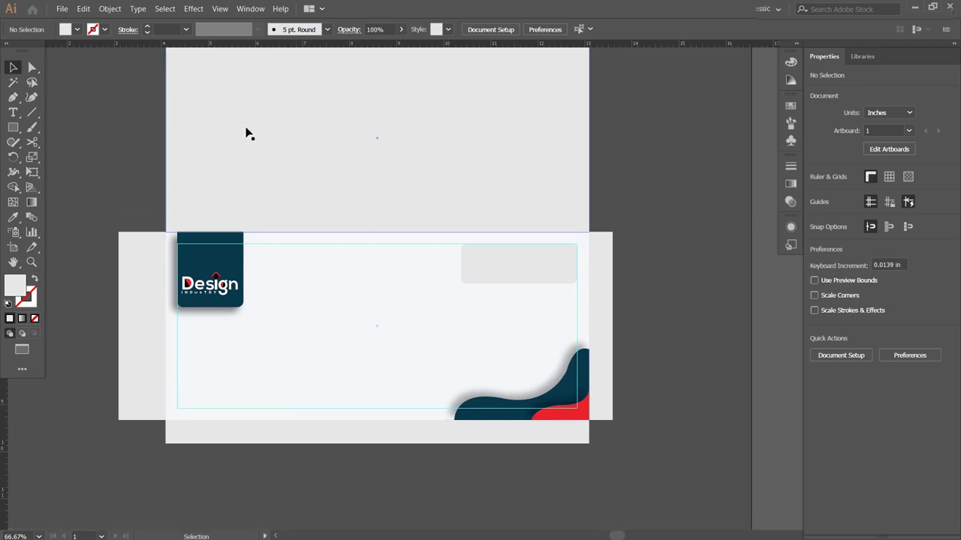
Step: Copy the contact-details group from the Untitled-1 business card into the Untitled-3 envelope document
{"action": "left_click", "coordinate": [24, 351]}
{"action": "left_click", "coordinate": [98, 365]}
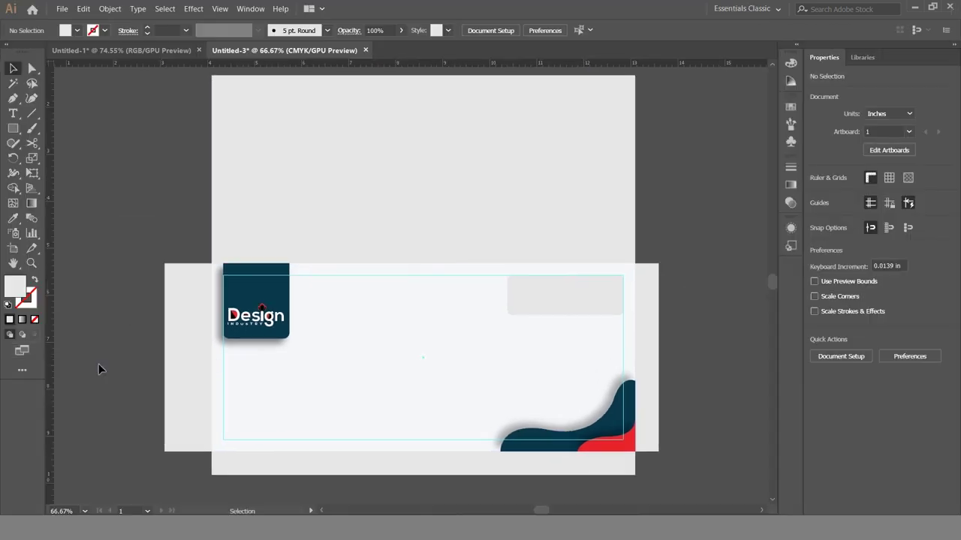
{"action": "left_click", "coordinate": [163, 51]}
{"action": "left_click", "coordinate": [309, 315]}
{"action": "scroll", "coordinate": [304, 330], "scroll_direction": "down", "scroll_amount": 3}
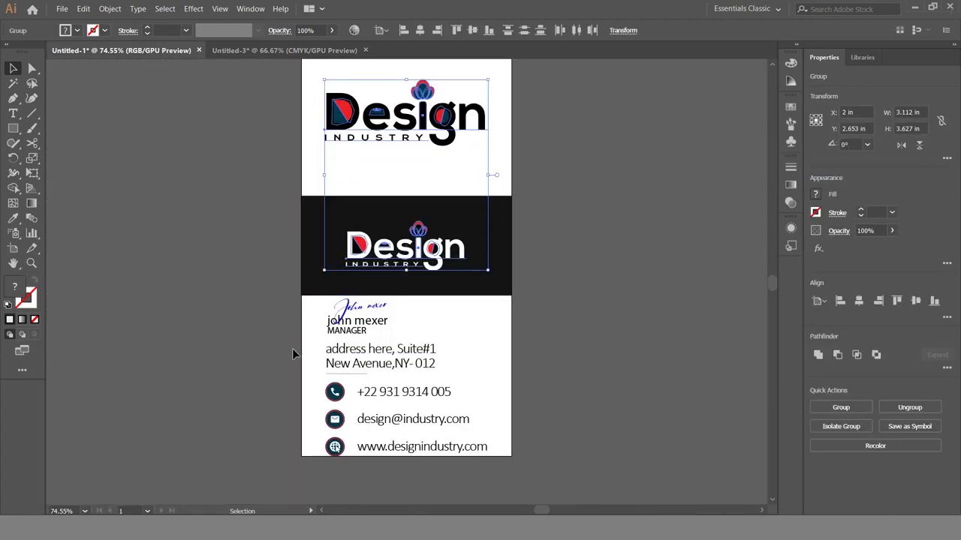
{"action": "key", "text": "ctrl+c"}
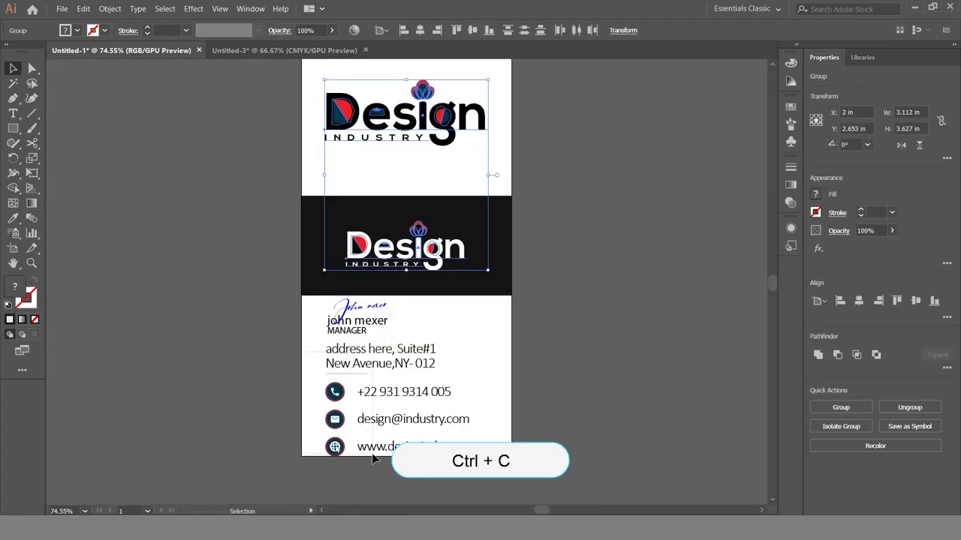
{"action": "left_click", "coordinate": [373, 458]}
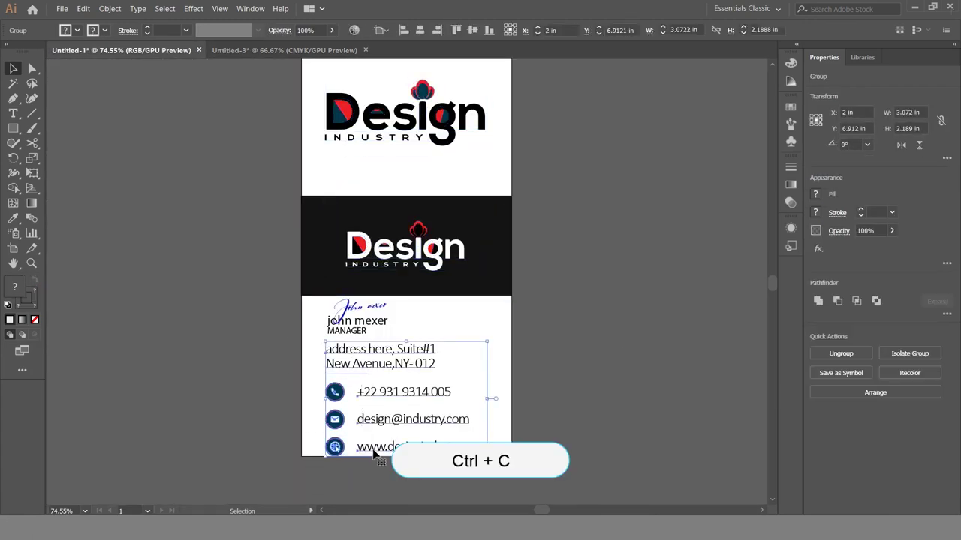
{"action": "left_click", "coordinate": [252, 49]}
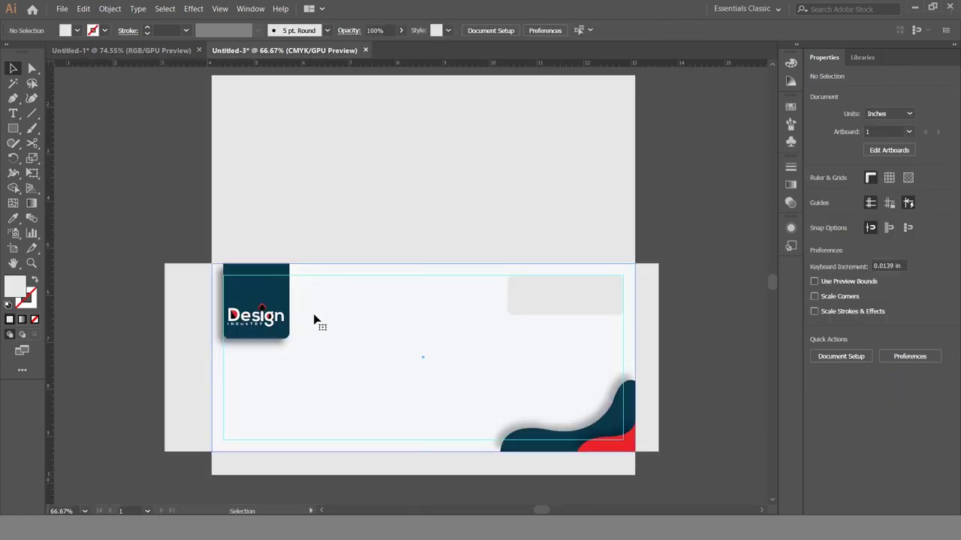
{"action": "key", "text": "ctrl+v"}
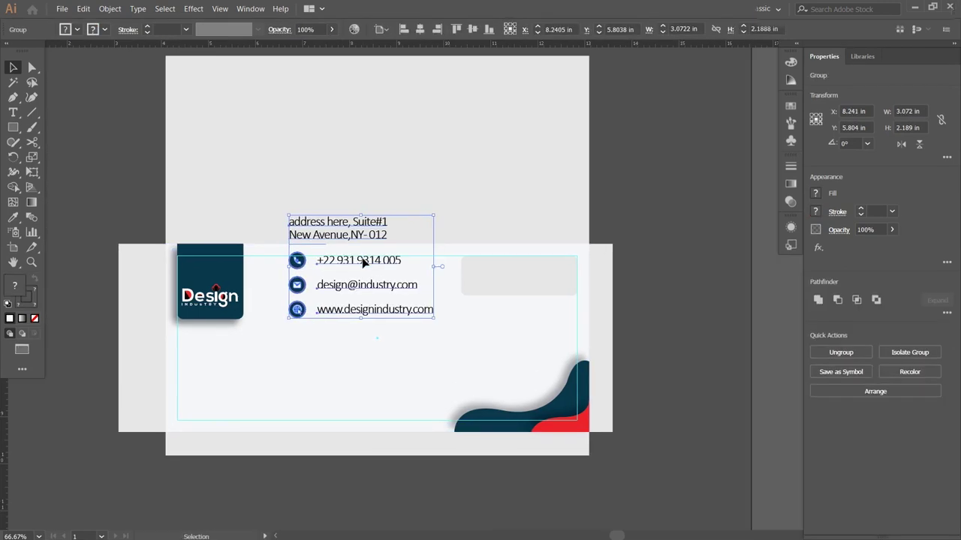
Step: Move the contact-details block to the front's lower-left corner, scale it down and nudge it up
{"action": "key", "text": "f"}
{"action": "mouse_move", "coordinate": [354, 239]}
{"action": "left_mouse_down"}
{"action": "mouse_move", "coordinate": [253, 348]}
{"action": "mouse_move", "coordinate": [245, 379]}
{"action": "mouse_move", "coordinate": [227, 352]}
{"action": "left_mouse_up"}
{"action": "left_click", "coordinate": [246, 381]}
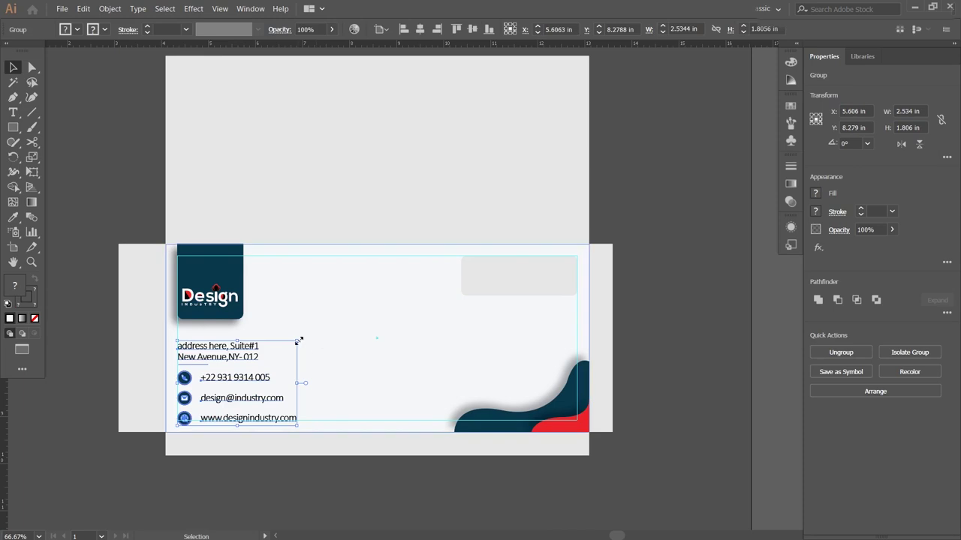
{"action": "left_click_drag", "start_coordinate": [297, 341], "coordinate": [285, 351]}
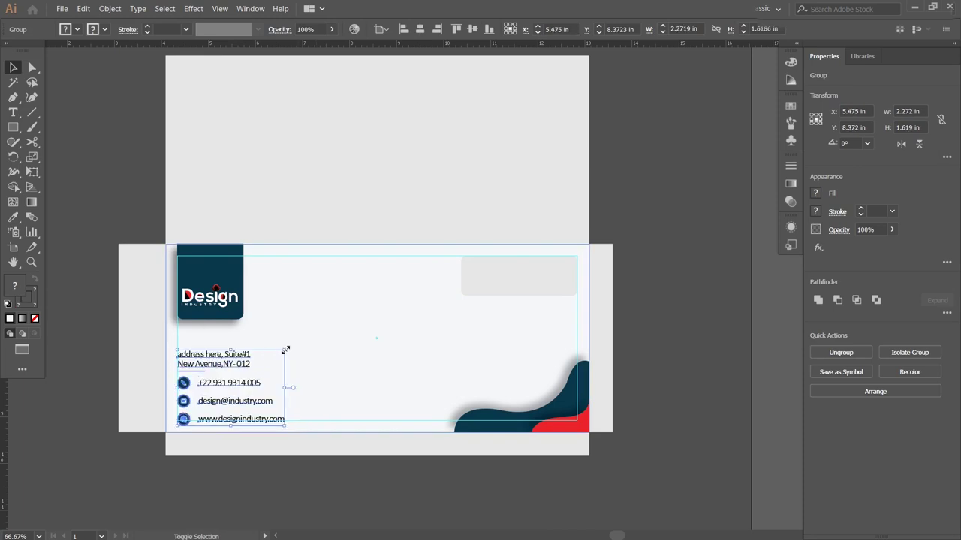
{"action": "left_click_drag", "start_coordinate": [285, 351], "coordinate": [261, 367]}
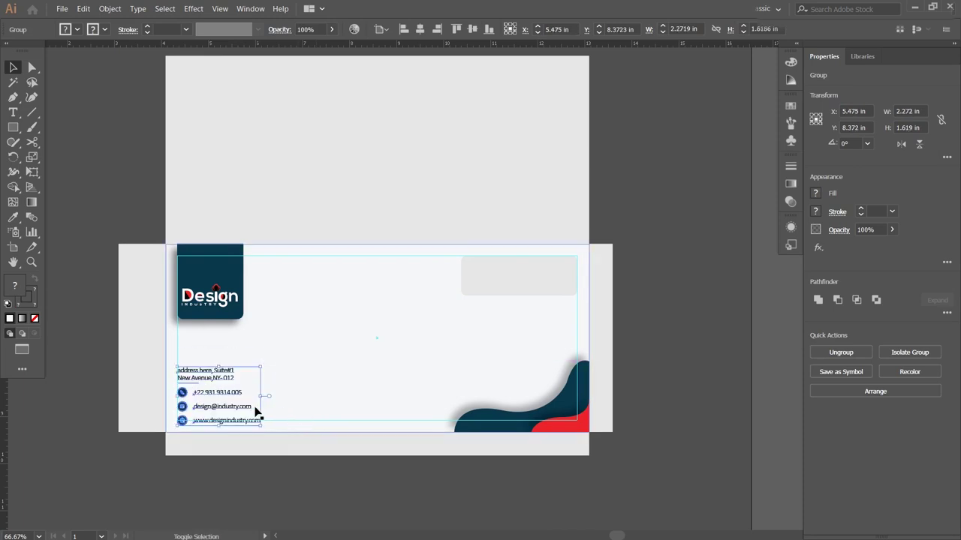
{"action": "key", "text": "Up"}
{"action": "key", "text": "Up"}
{"action": "key", "text": "Up"}
{"action": "key", "text": "Up"}
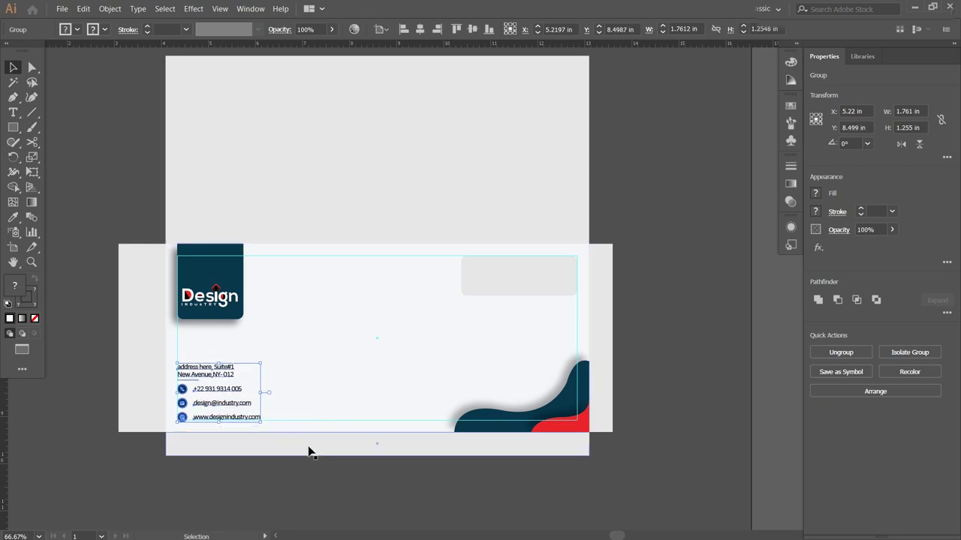
{"action": "left_click", "coordinate": [314, 458]}
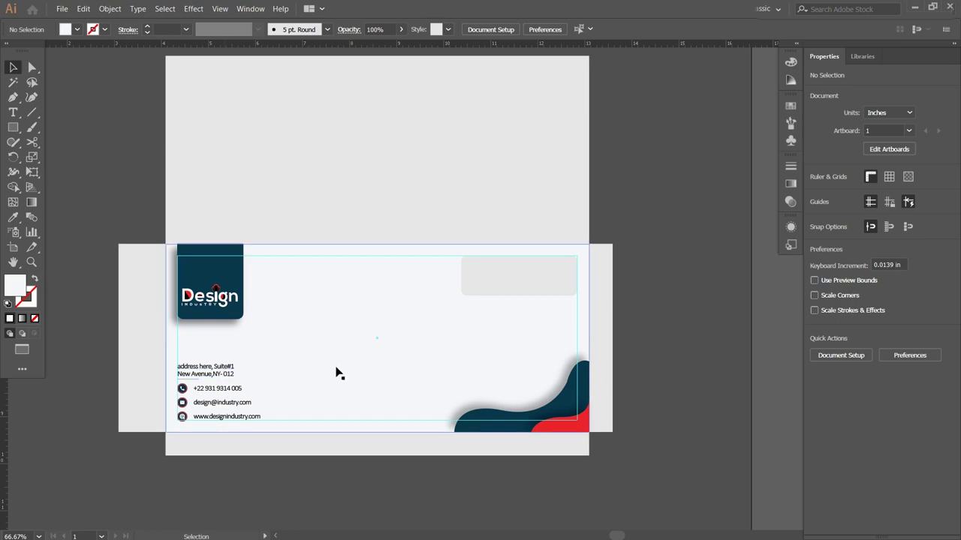
Step: Move the Design Industry logo onto the upper flap and shrink it to about 2.218 × 0.897 in
{"action": "scroll", "coordinate": [364, 315], "scroll_direction": "up", "scroll_amount": 2}
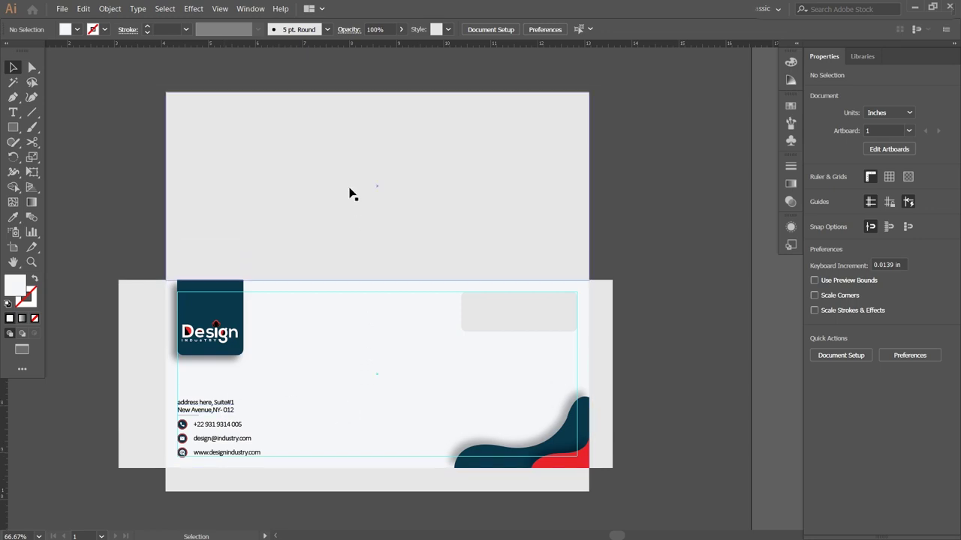
{"action": "left_click", "coordinate": [352, 222]}
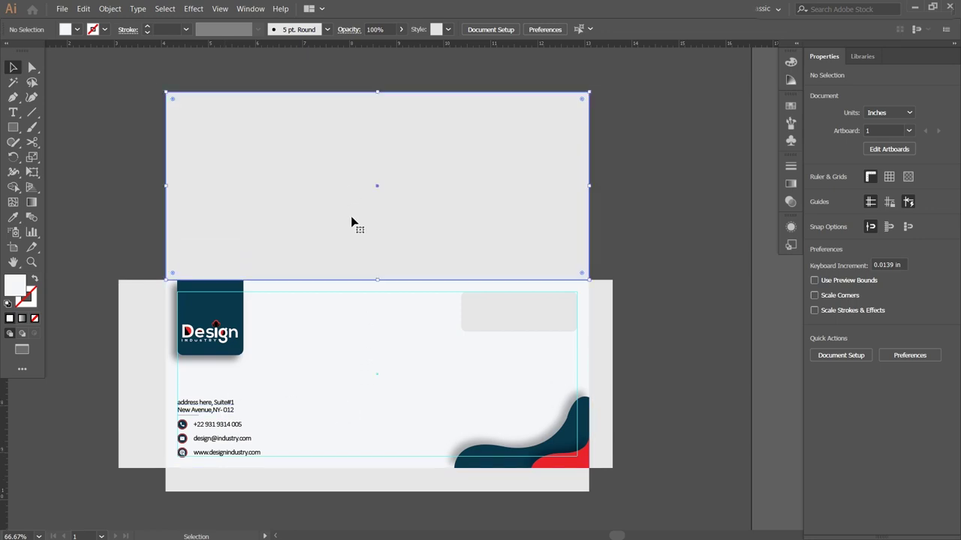
{"action": "scroll", "coordinate": [352, 223], "scroll_direction": "down", "scroll_amount": 1}
{"action": "scroll", "coordinate": [353, 222], "scroll_direction": "down", "scroll_amount": 1}
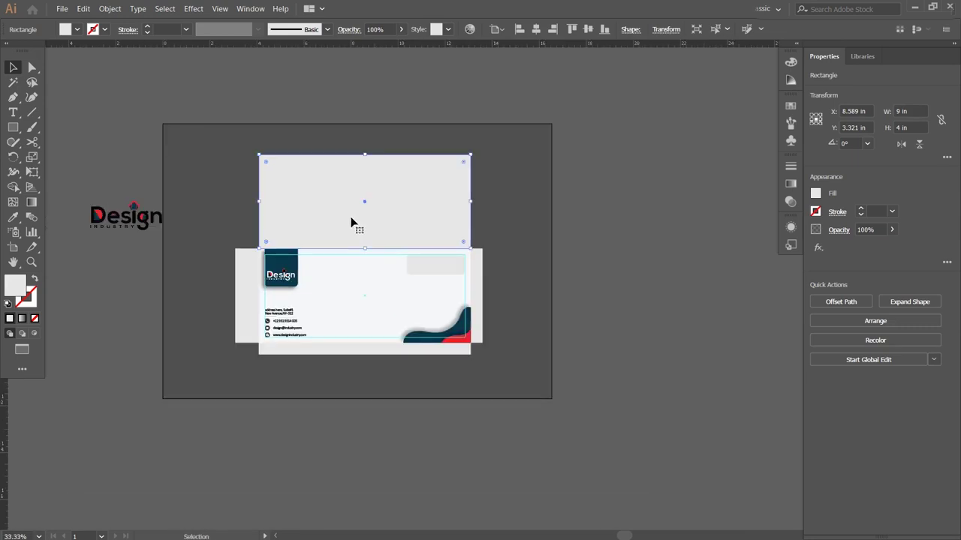
{"action": "left_click_drag", "start_coordinate": [130, 223], "coordinate": [361, 207]}
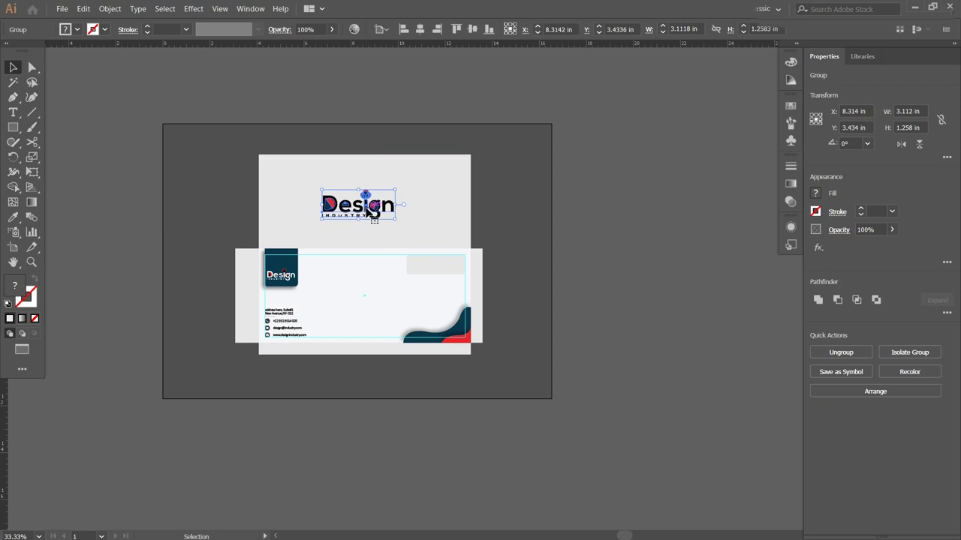
{"action": "scroll", "coordinate": [369, 210], "scroll_direction": "up", "scroll_amount": 2}
{"action": "left_click", "coordinate": [441, 241]}
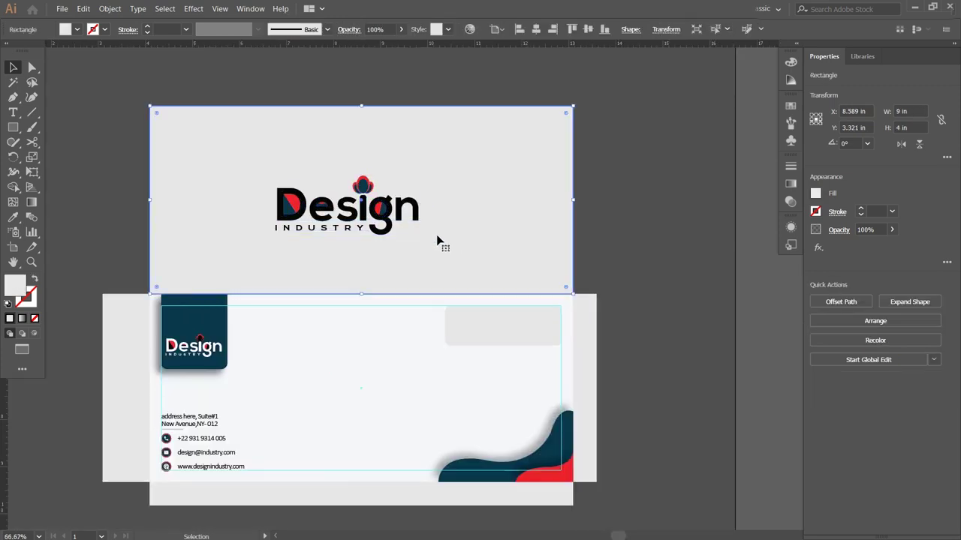
{"action": "left_click", "coordinate": [382, 226]}
{"action": "mouse_move", "coordinate": [347, 175]}
{"action": "left_mouse_down"}
{"action": "mouse_move", "coordinate": [359, 186]}
{"action": "mouse_move", "coordinate": [352, 201]}
{"action": "mouse_move", "coordinate": [371, 203]}
{"action": "left_mouse_up"}
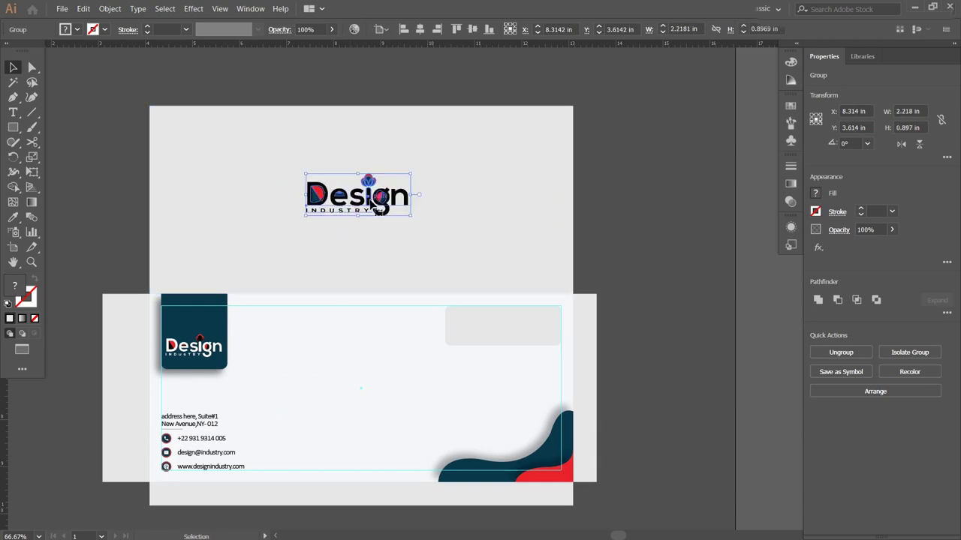
Step: Draw a rectangle on the flap in the card's light colour with 0.25 in rounded bottom corners
{"action": "left_click", "coordinate": [12, 128]}
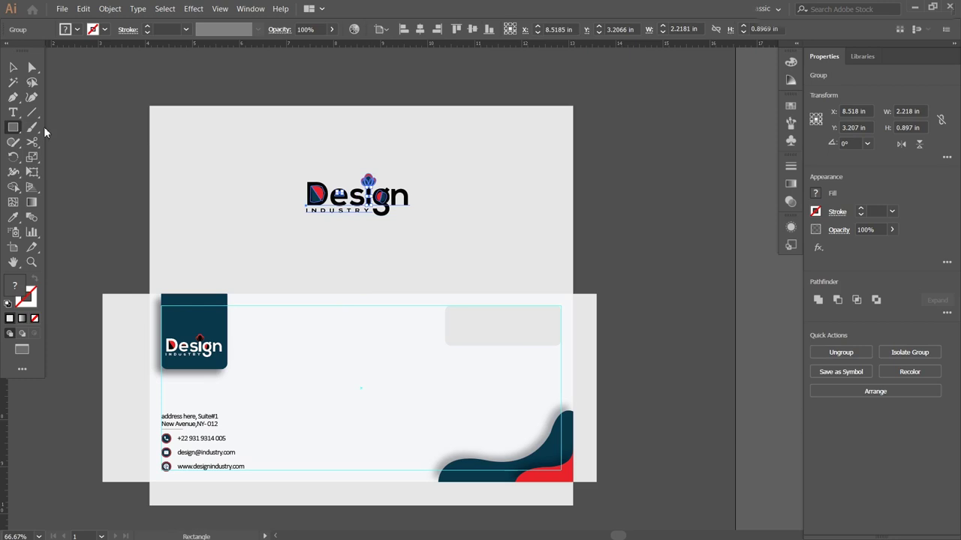
{"action": "left_click_drag", "start_coordinate": [304, 107], "coordinate": [408, 226]}
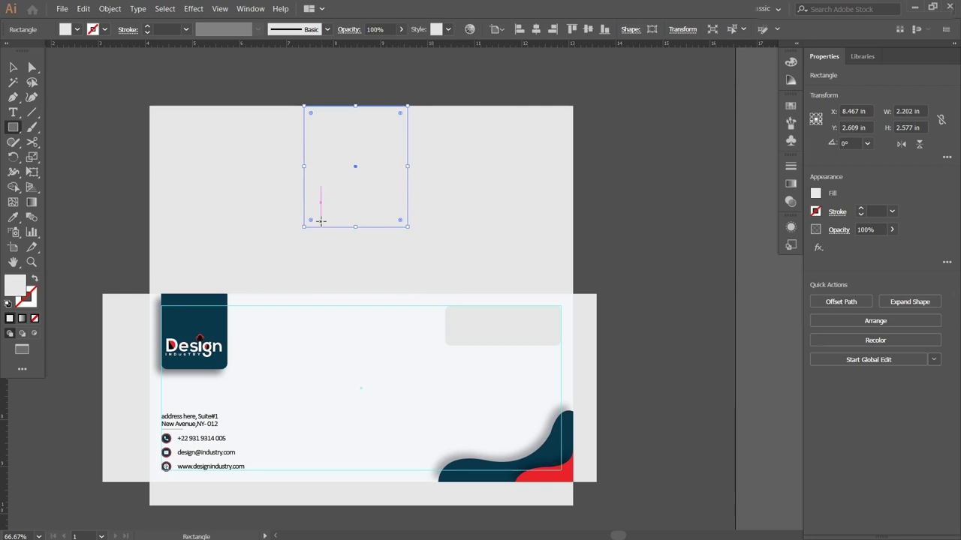
{"action": "key", "text": "i"}
{"action": "left_click", "coordinate": [387, 328]}
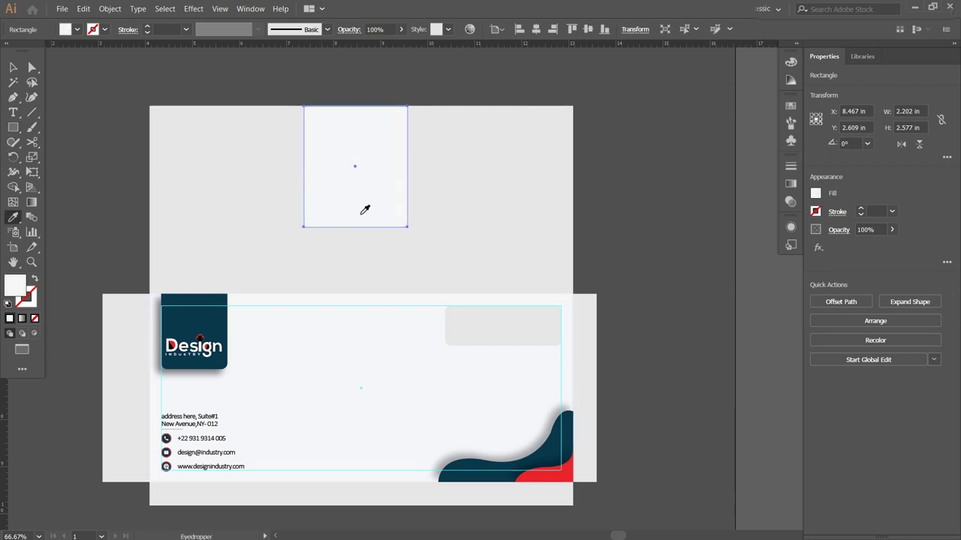
{"action": "key", "text": "v"}
{"action": "left_click", "coordinate": [631, 29]}
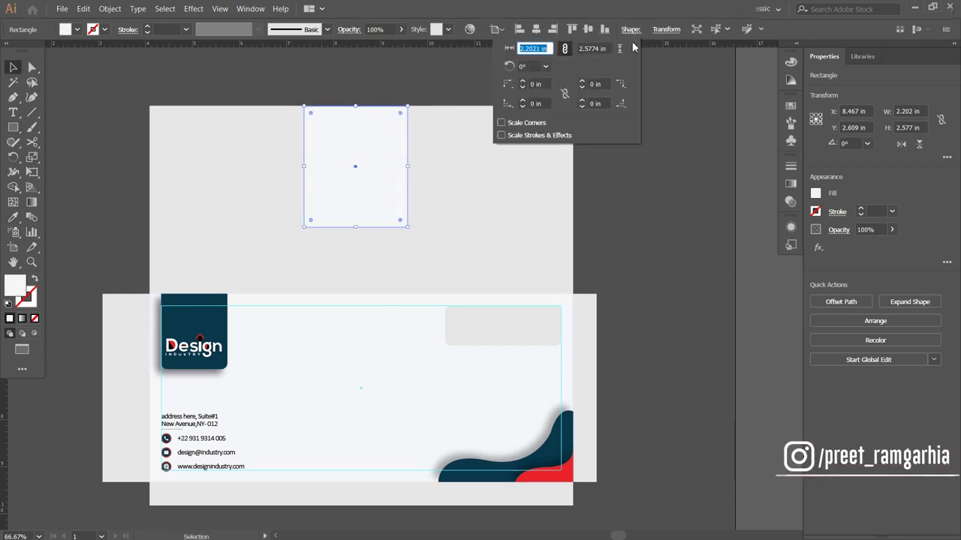
{"action": "left_click", "coordinate": [524, 100]}
{"action": "double_click", "coordinate": [581, 100]}
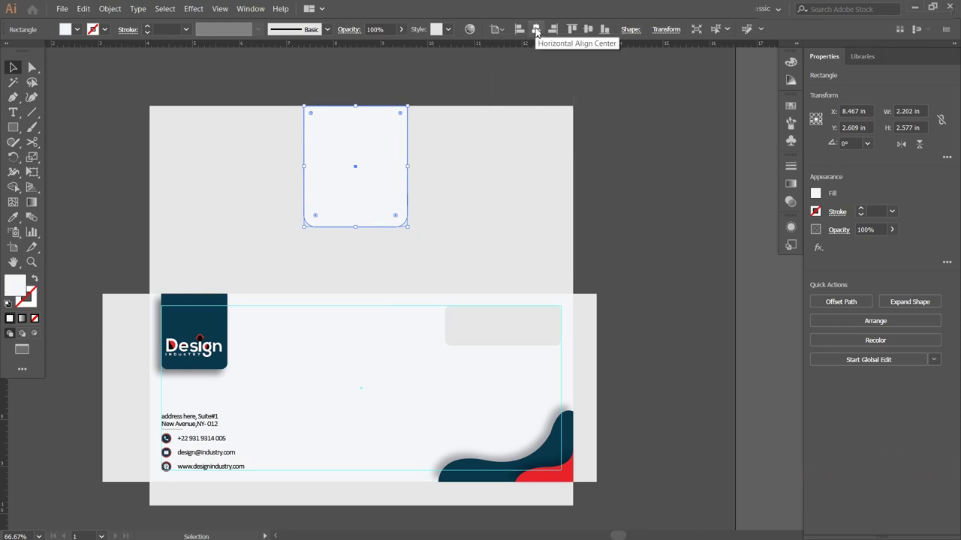
Step: Centre the tab horizontally on the flap and align it to the flap's top edge
{"action": "left_click", "coordinate": [536, 30]}
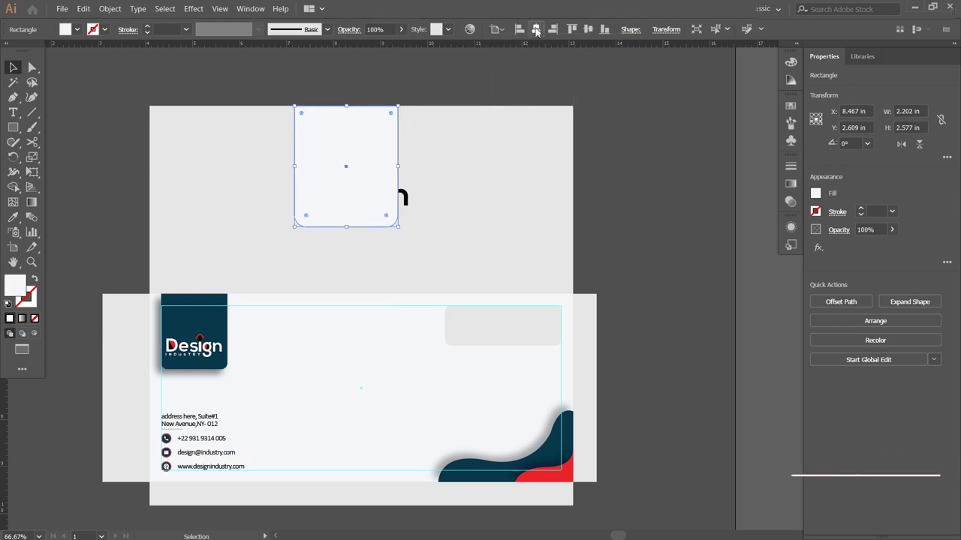
{"action": "left_click", "coordinate": [588, 29]}
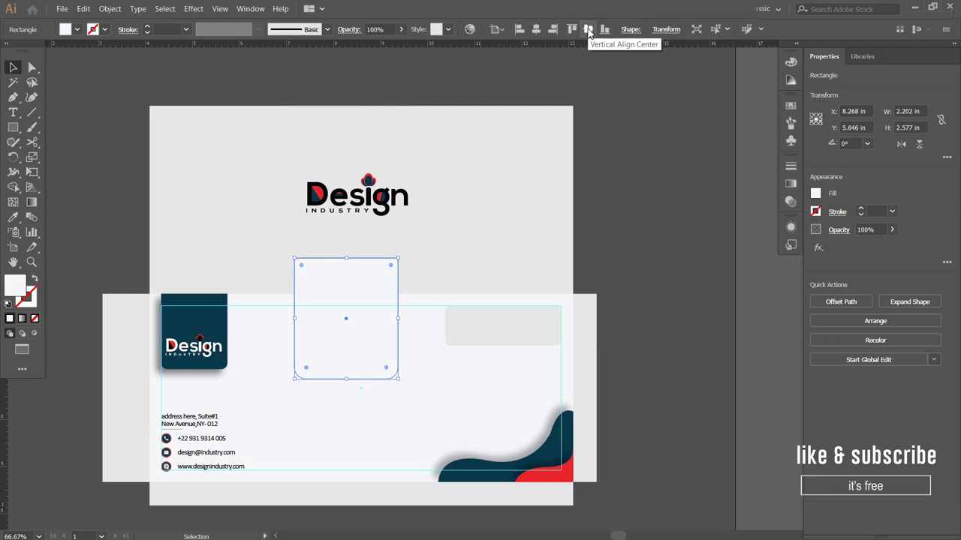
{"action": "left_click", "coordinate": [449, 134], "text": "shift"}
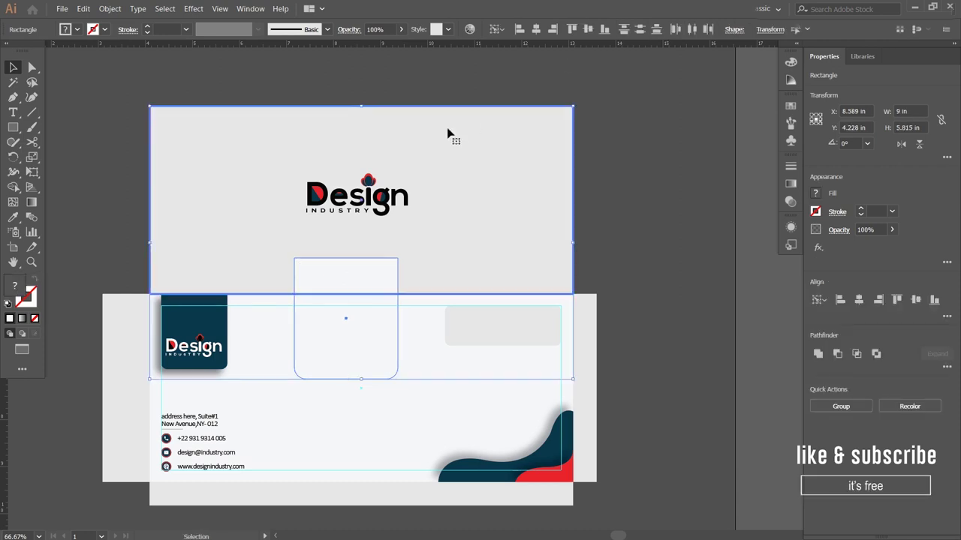
{"action": "left_click", "coordinate": [536, 29]}
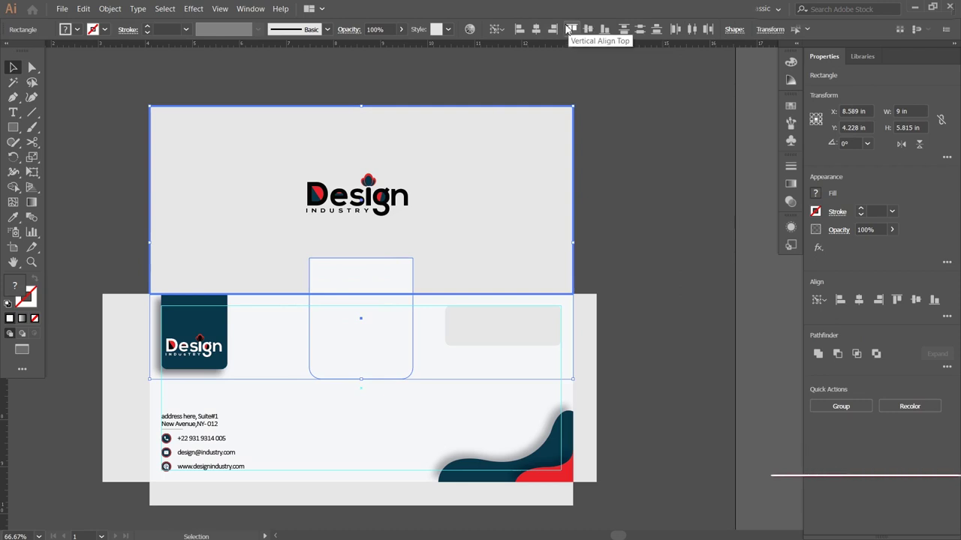
{"action": "left_click", "coordinate": [572, 29]}
Step: Paste the dark Design Industry logo, centre it on the tab, then lower it slightly
{"action": "left_click", "coordinate": [457, 77]}
{"action": "key", "text": "ctrl+v"}
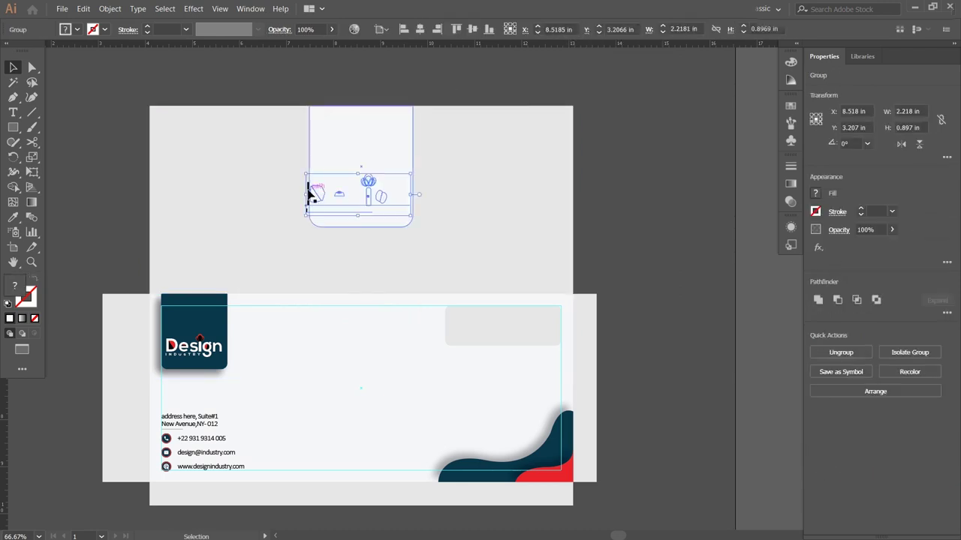
{"action": "left_click_drag", "start_coordinate": [334, 189], "coordinate": [333, 194]}
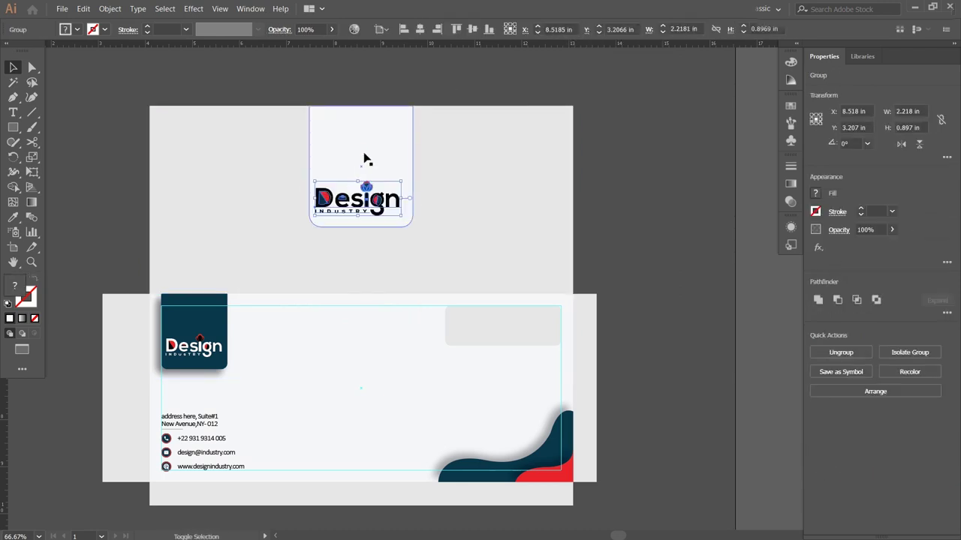
{"action": "left_click", "coordinate": [364, 158], "text": "shift"}
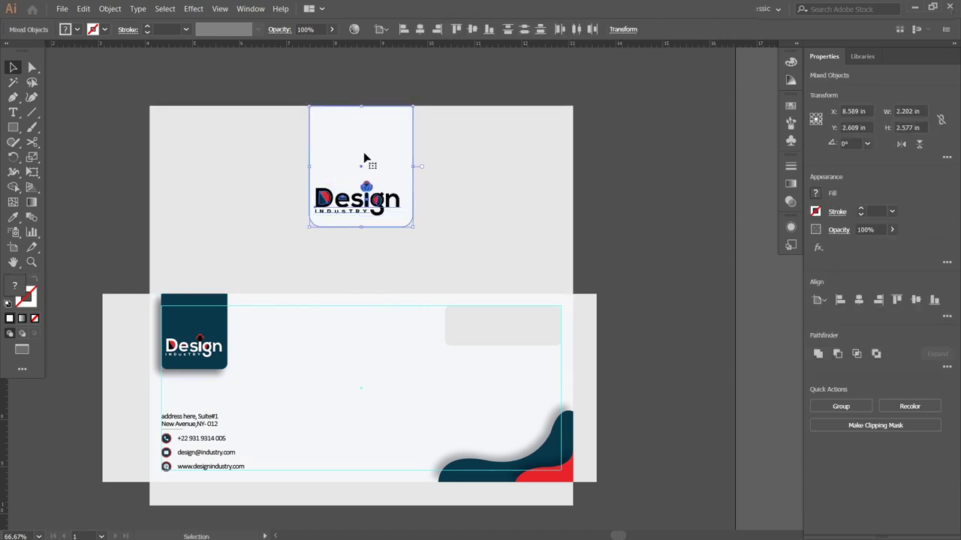
{"action": "left_click", "coordinate": [471, 30]}
{"action": "left_click", "coordinate": [419, 29]}
{"action": "left_click", "coordinate": [377, 89]}
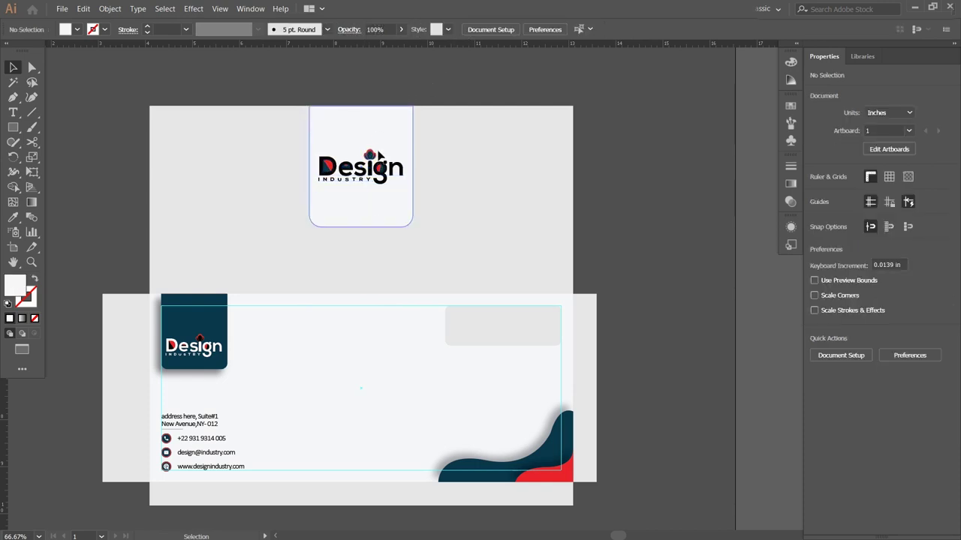
{"action": "left_click_drag", "start_coordinate": [379, 180], "coordinate": [379, 196]}
Step: Apply a white-to-black linear gradient to the 9 × 4 in top flap
{"action": "left_click", "coordinate": [468, 170]}
{"action": "key", "text": "g"}
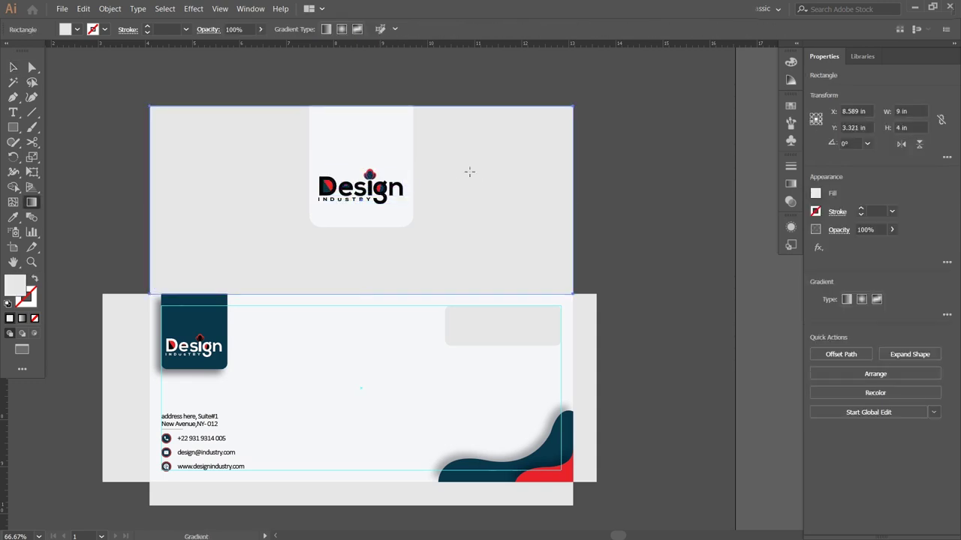
{"action": "left_click", "coordinate": [469, 172]}
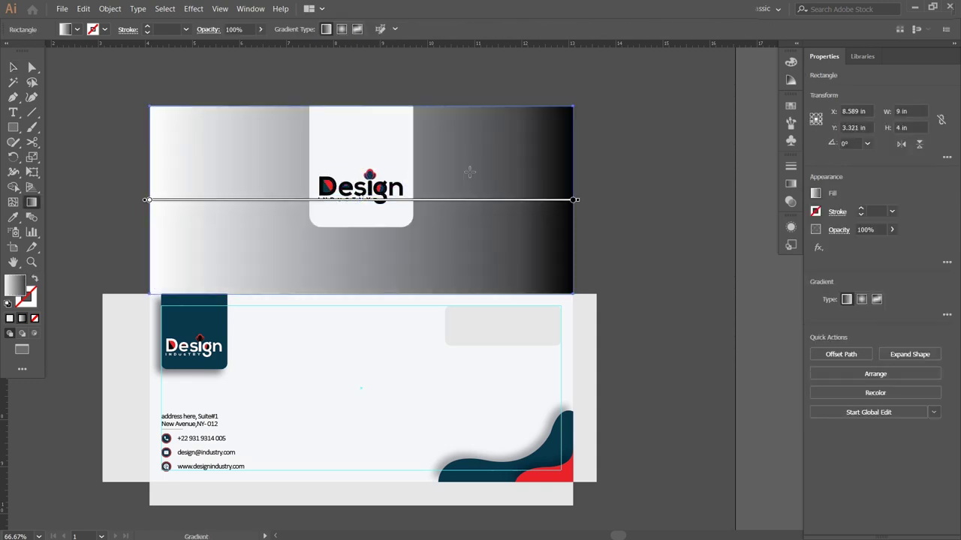
Step: Give both gradient stops the logo box's dark teal, with the right stop darkened
{"action": "key", "text": "ctrl+F9"}
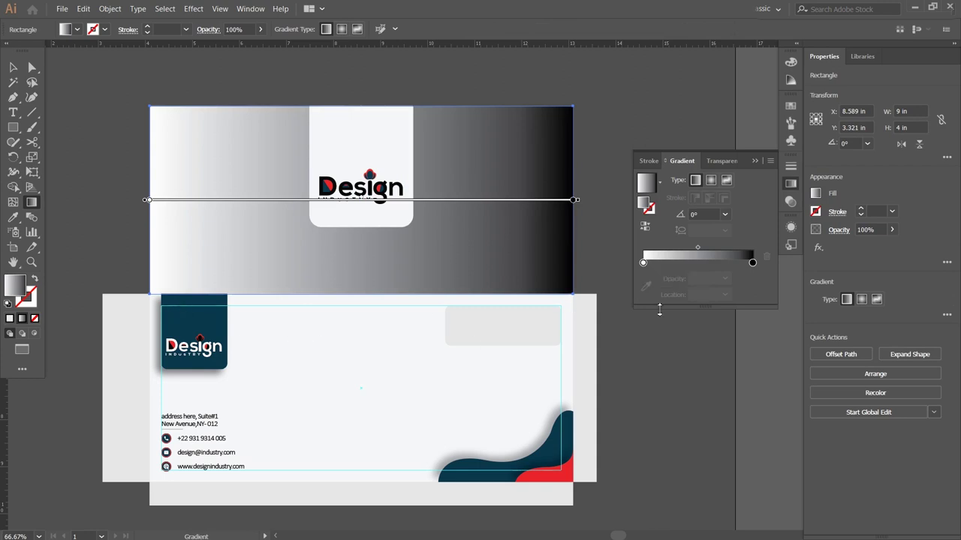
{"action": "left_click", "coordinate": [643, 263]}
{"action": "left_click", "coordinate": [645, 286]}
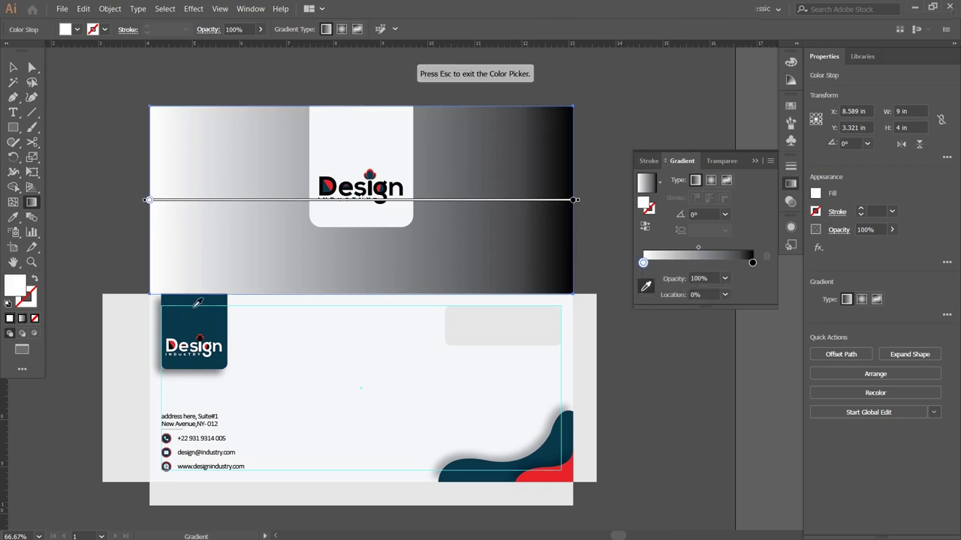
{"action": "left_click", "coordinate": [204, 310]}
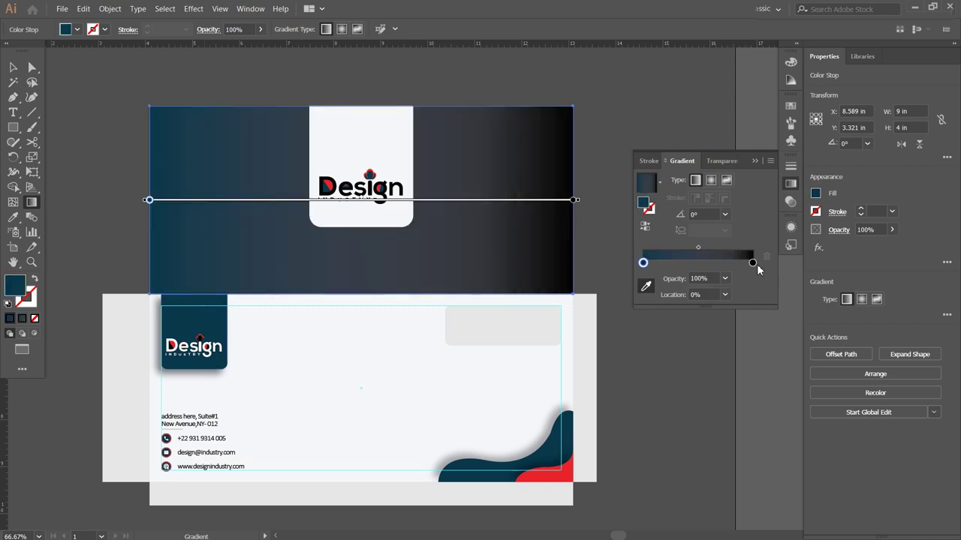
{"action": "left_click", "coordinate": [753, 264]}
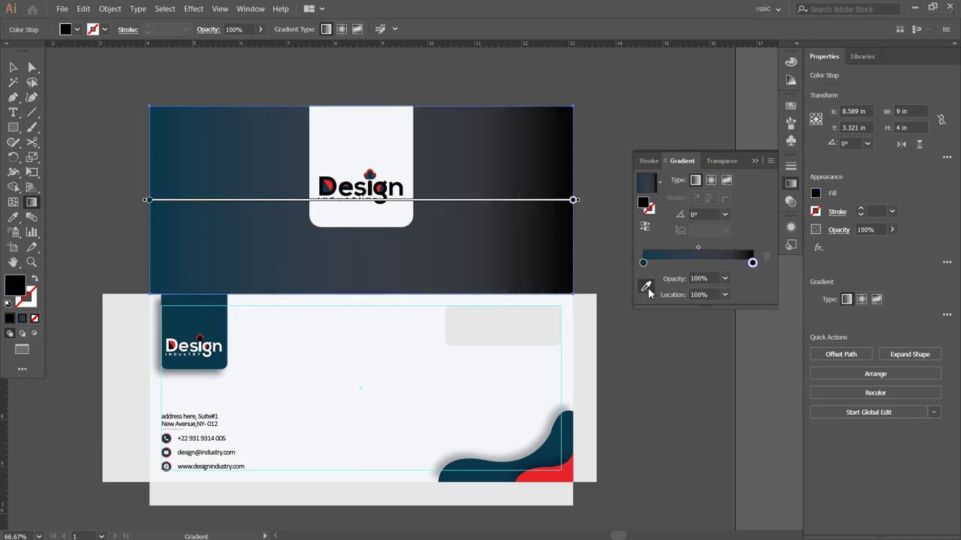
{"action": "left_click", "coordinate": [644, 287]}
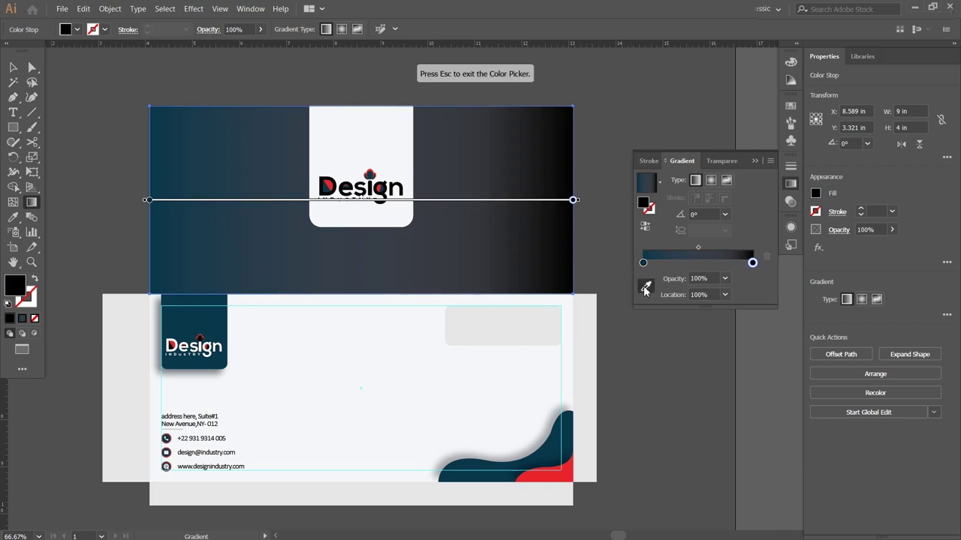
{"action": "left_click", "coordinate": [220, 322]}
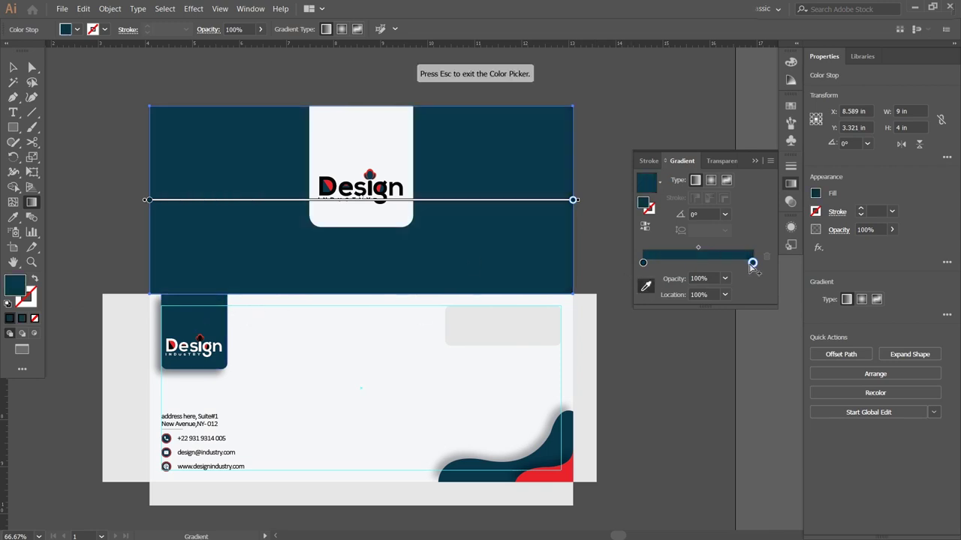
{"action": "key", "text": "Escape"}
{"action": "double_click", "coordinate": [16, 283]}
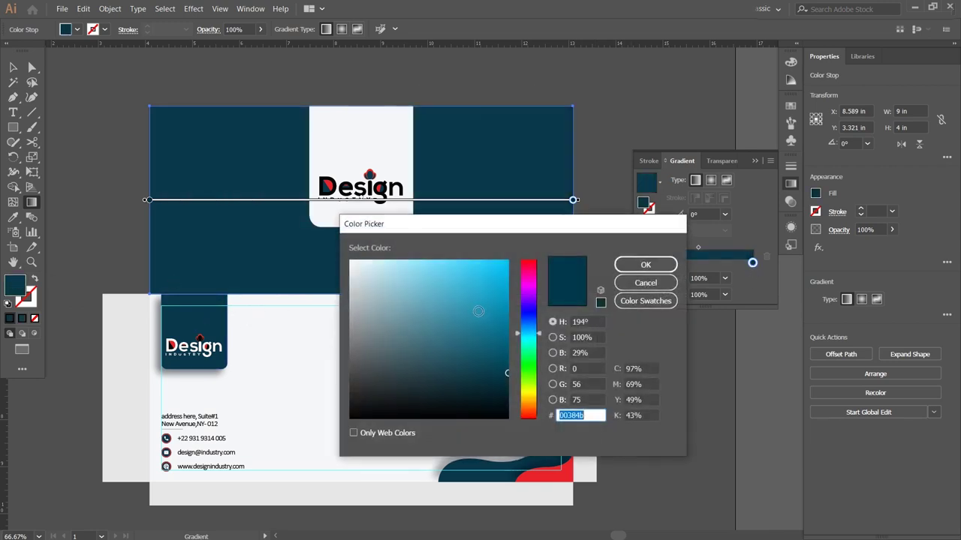
{"action": "left_click_drag", "start_coordinate": [506, 373], "coordinate": [501, 389]}
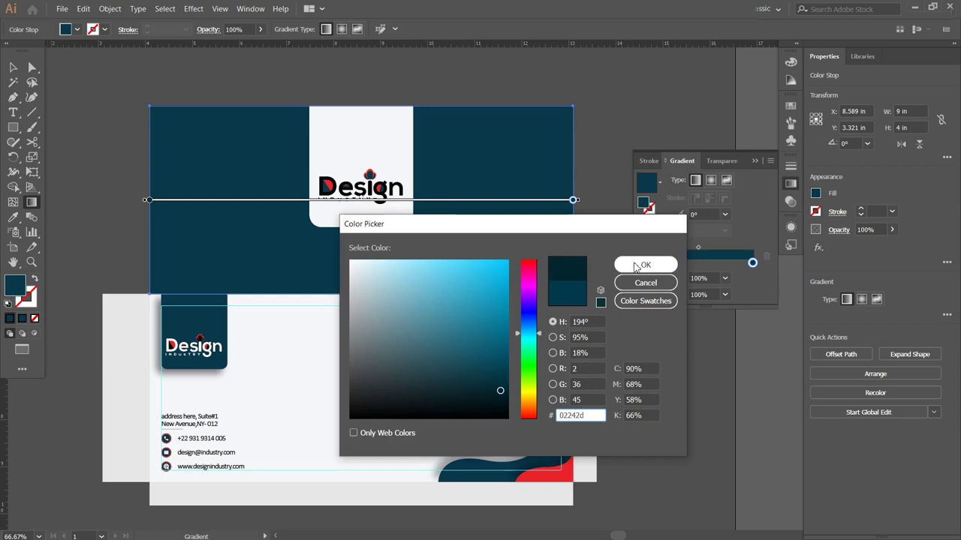
{"action": "left_click", "coordinate": [644, 265]}
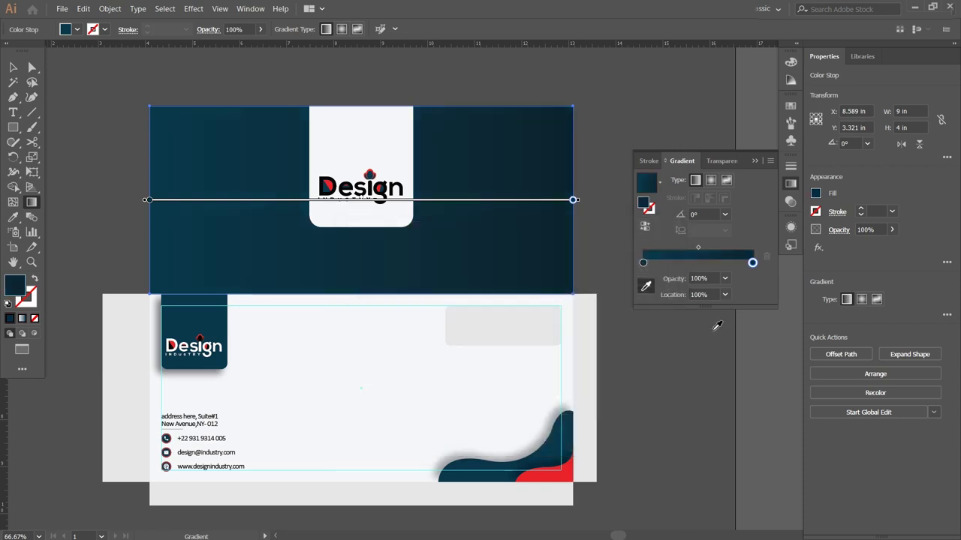
Step: Switch the flap gradient to radial and stretch it wide across the flap
{"action": "left_click", "coordinate": [710, 182]}
{"action": "left_click_drag", "start_coordinate": [527, 201], "coordinate": [668, 214]}
{"action": "left_click_drag", "start_coordinate": [677, 214], "coordinate": [706, 215]}
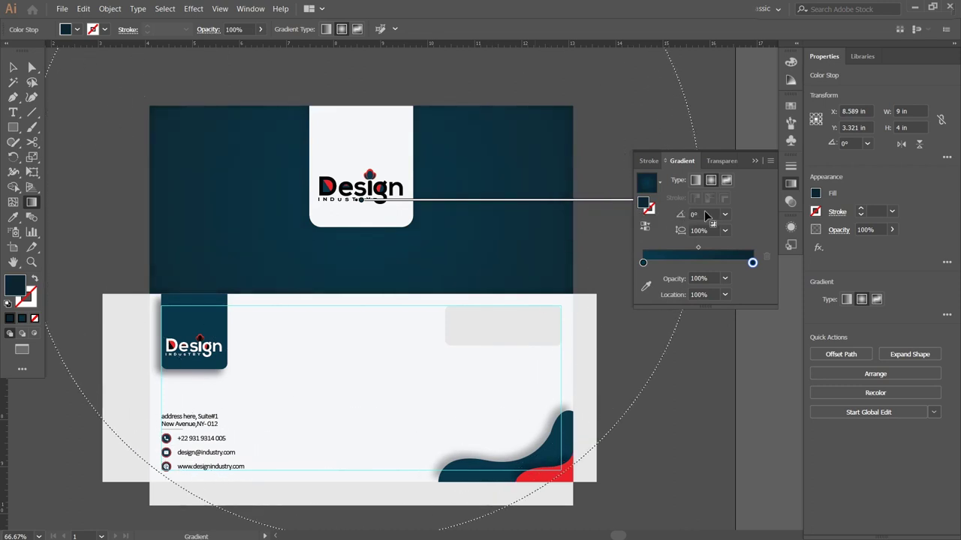
Step: Open Drop Shadow settings for the white logo tab with preview enabled
{"action": "key", "text": "v"}
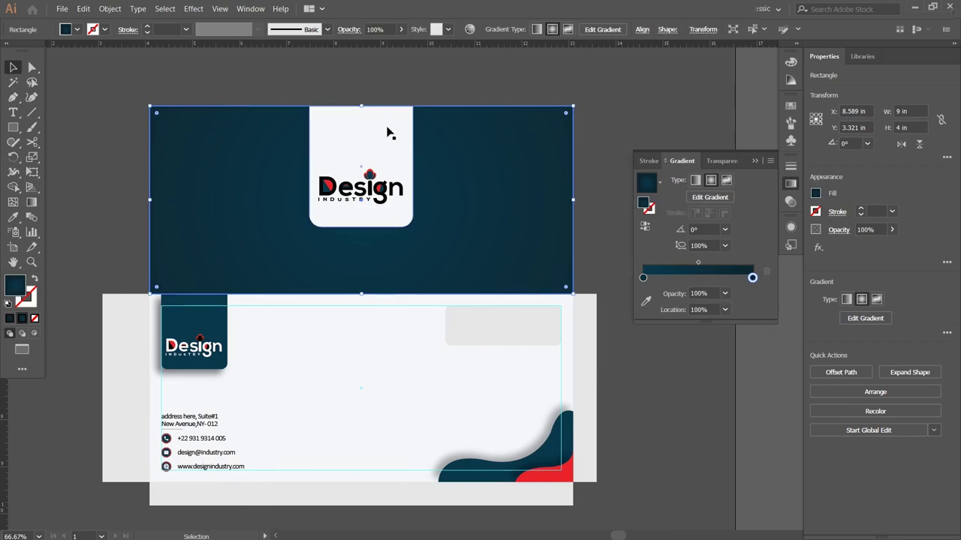
{"action": "left_click", "coordinate": [388, 133]}
{"action": "left_click", "coordinate": [193, 9]}
{"action": "mouse_move", "coordinate": [209, 170]}
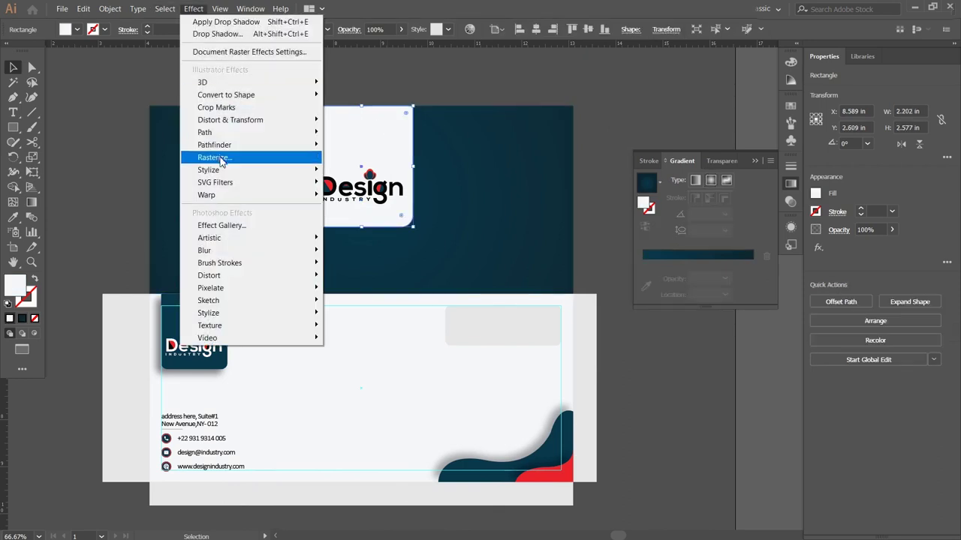
{"action": "left_click", "coordinate": [365, 170]}
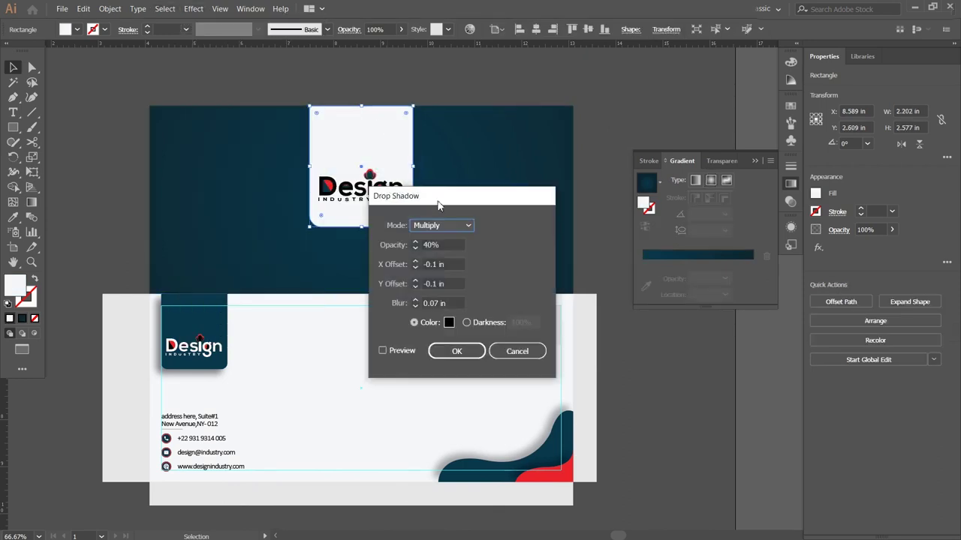
{"action": "left_click_drag", "start_coordinate": [438, 201], "coordinate": [488, 192]}
{"action": "left_click", "coordinate": [431, 342]}
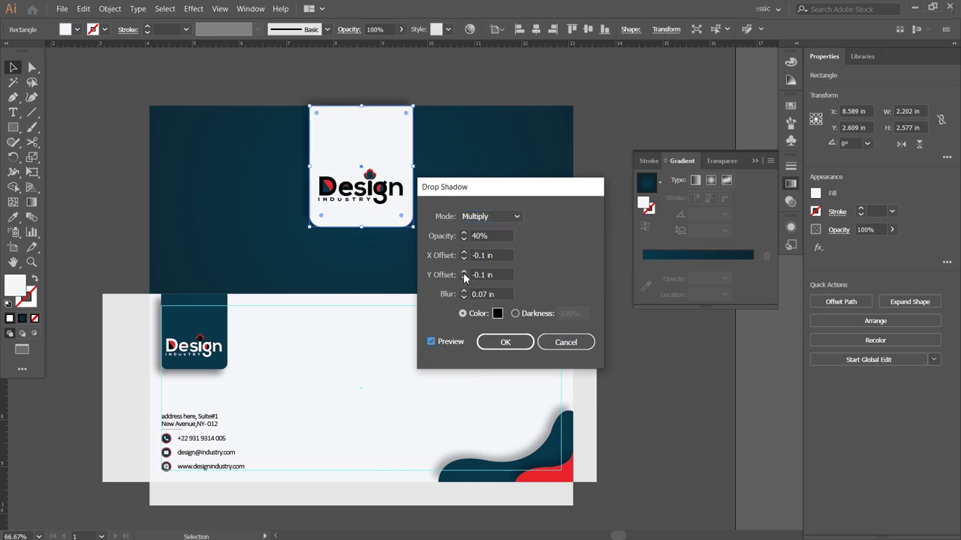
Step: Apply a Multiply drop shadow: 60% opacity, X -0.1 in, Y 0.1 in, 0.07 in blur
{"action": "double_click", "coordinate": [484, 236]}
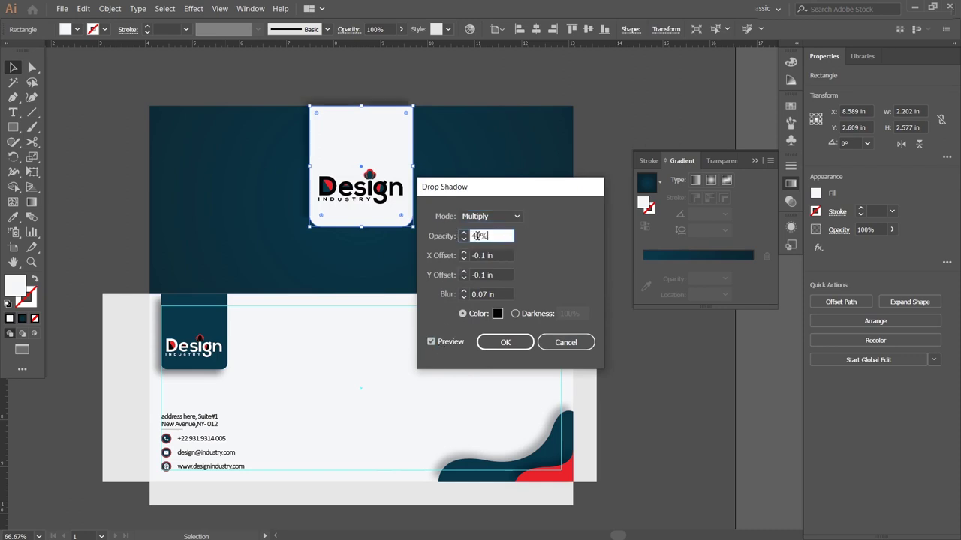
{"action": "type", "text": "7"}
{"action": "double_click", "coordinate": [495, 275]}
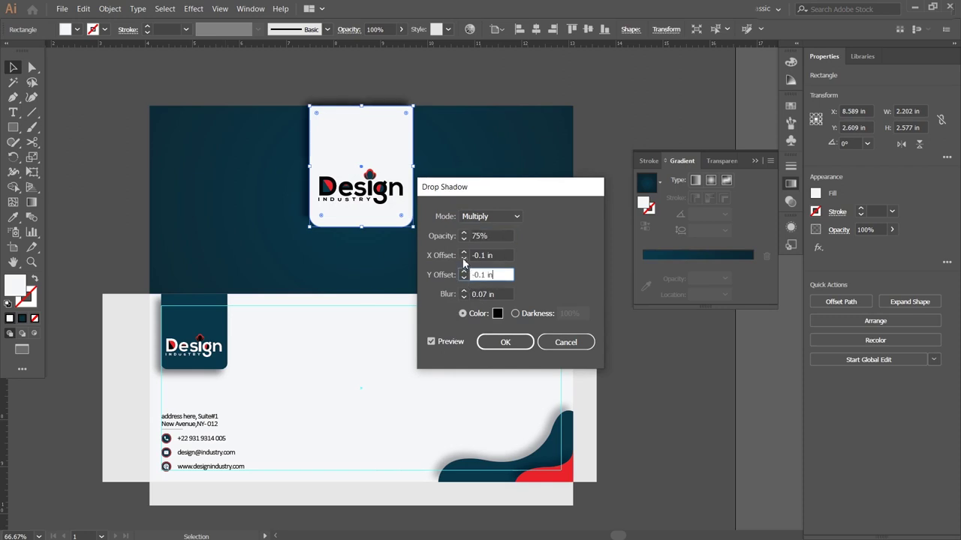
{"action": "left_click", "coordinate": [463, 254]}
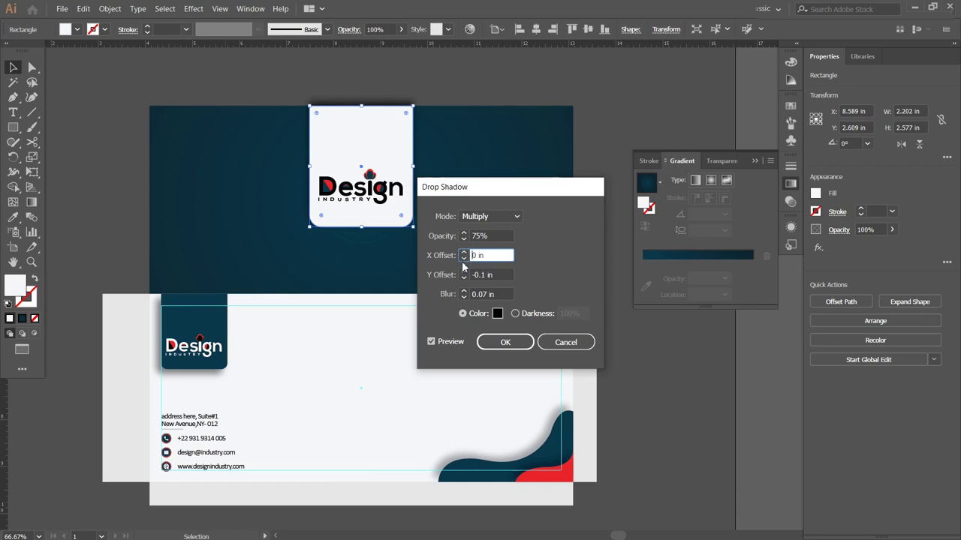
{"action": "left_click", "coordinate": [465, 278]}
{"action": "left_click", "coordinate": [465, 272]}
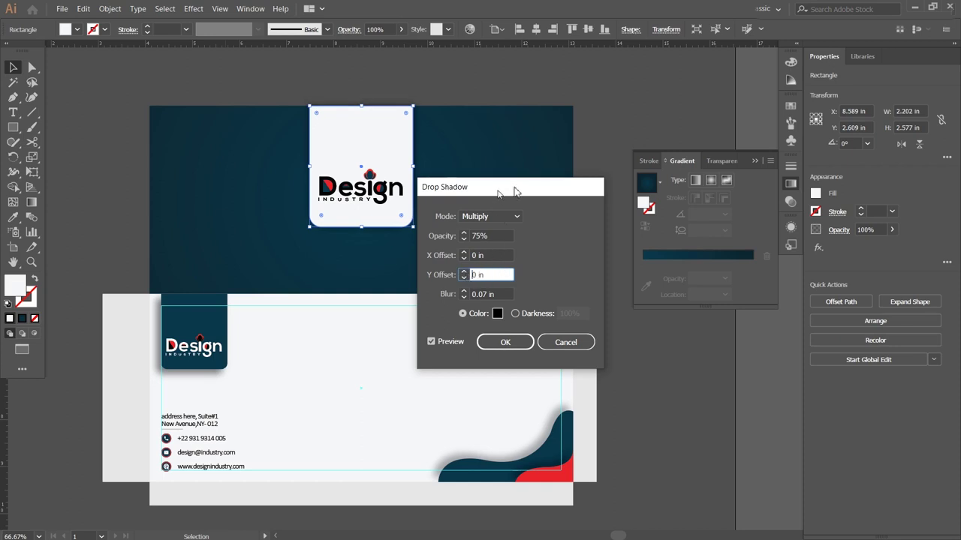
{"action": "left_click_drag", "start_coordinate": [498, 194], "coordinate": [542, 204]}
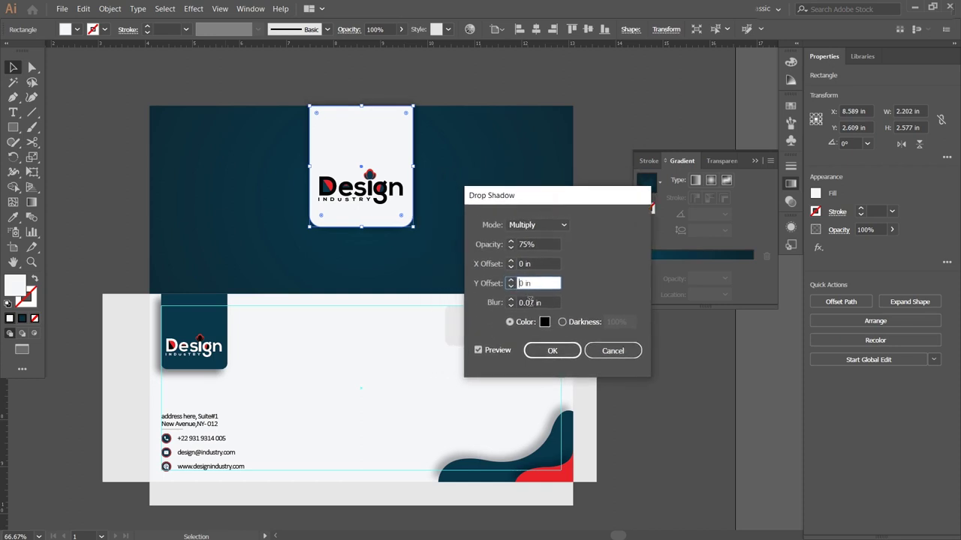
{"action": "left_click", "coordinate": [511, 281]}
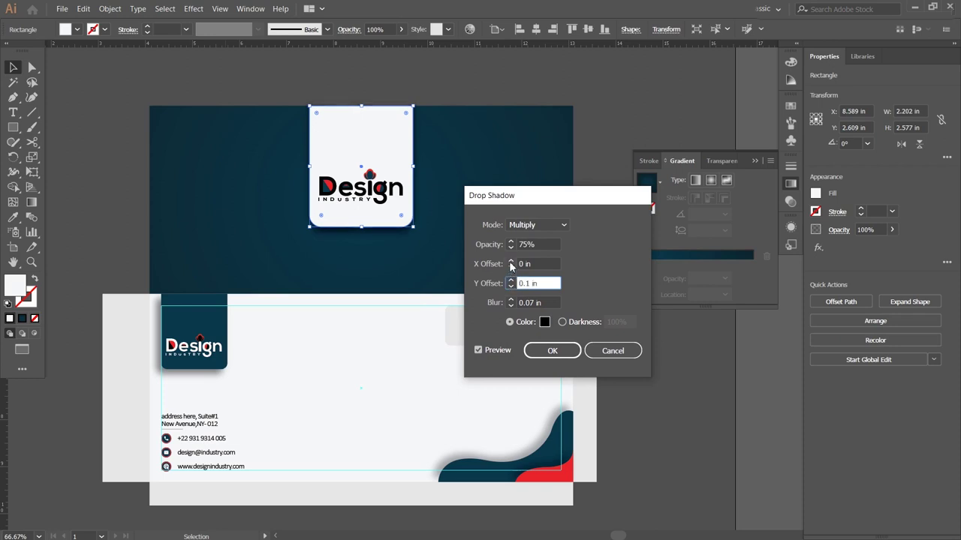
{"action": "left_click", "coordinate": [510, 261]}
{"action": "left_click", "coordinate": [510, 267]}
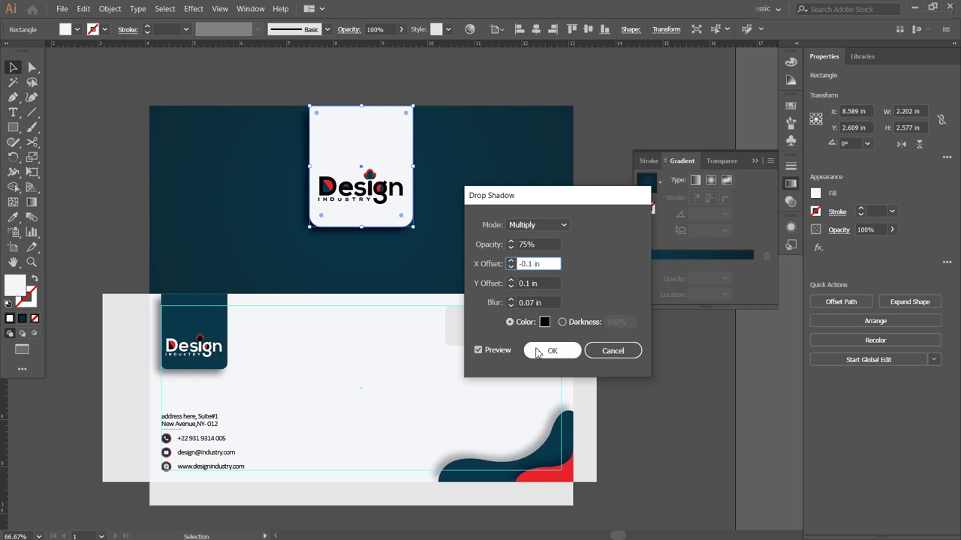
{"action": "left_click", "coordinate": [536, 244]}
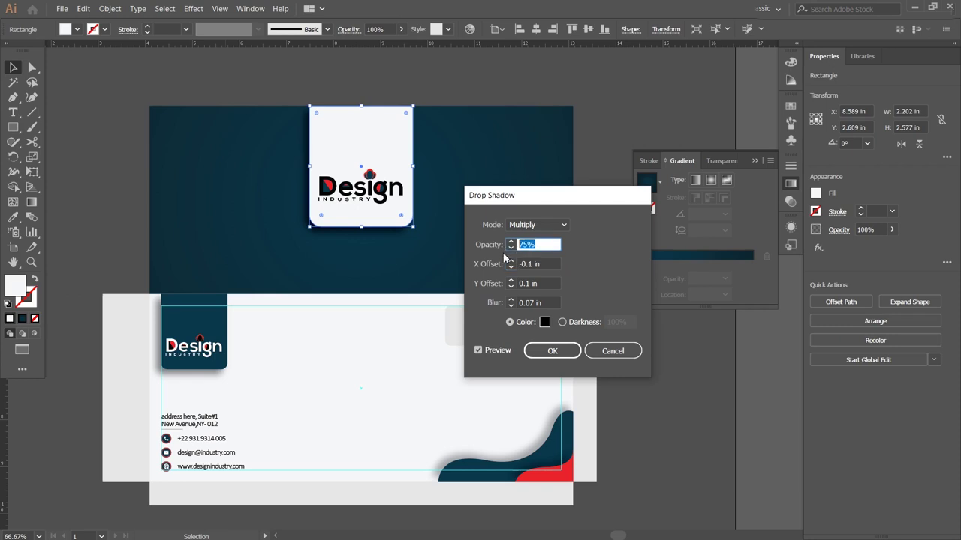
{"action": "type", "text": "60"}
{"action": "left_click", "coordinate": [556, 354]}
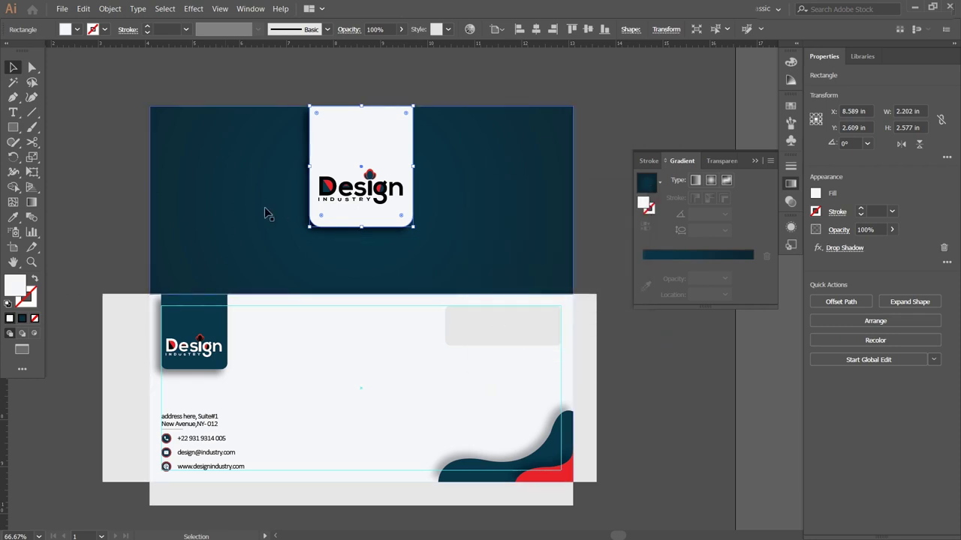
Step: Draw a narrow white tab at the flap's left edge with 0.125 in rounded right corners
{"action": "left_click", "coordinate": [13, 127]}
{"action": "left_click_drag", "start_coordinate": [150, 172], "coordinate": [165, 231]}
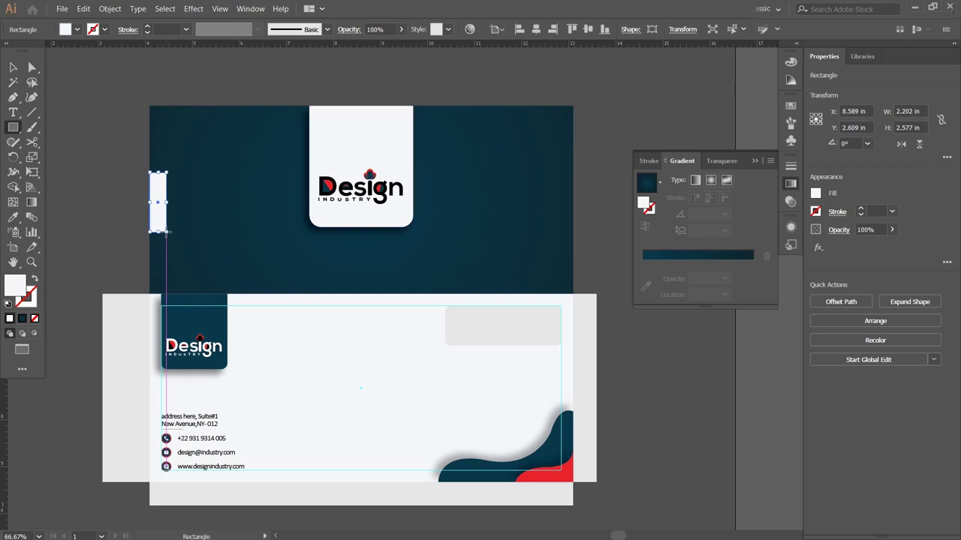
{"action": "left_click", "coordinate": [631, 30]}
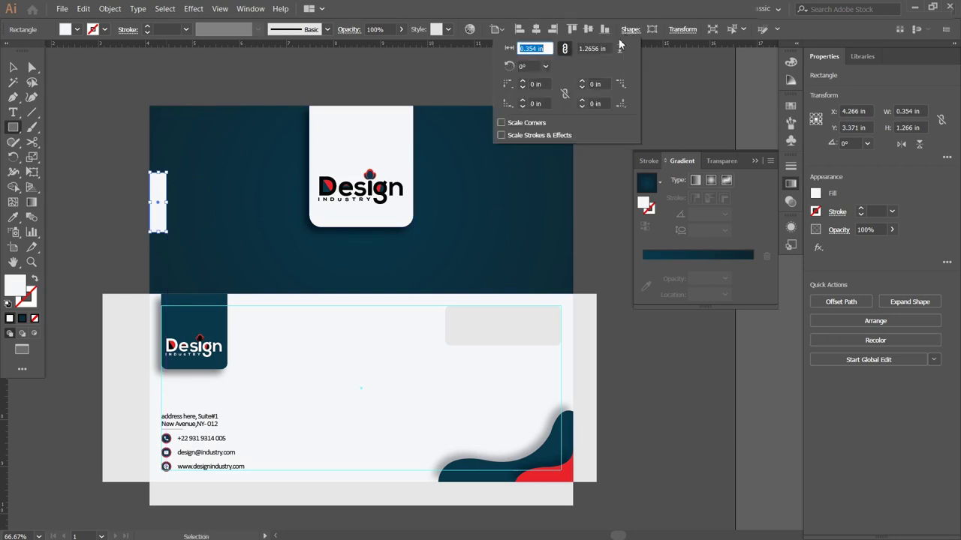
{"action": "left_click", "coordinate": [582, 82]}
{"action": "left_click", "coordinate": [583, 101]}
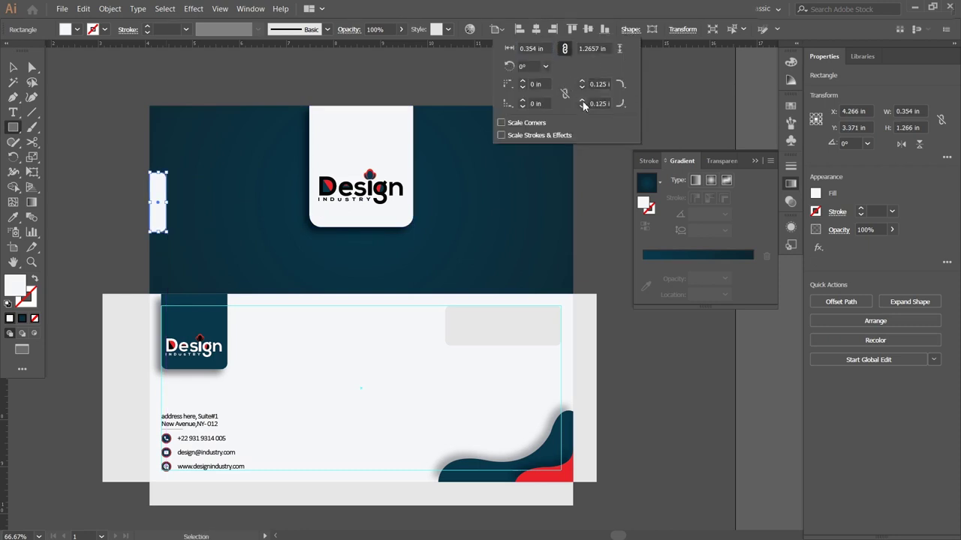
{"action": "left_click_drag", "start_coordinate": [137, 200], "coordinate": [160, 203]}
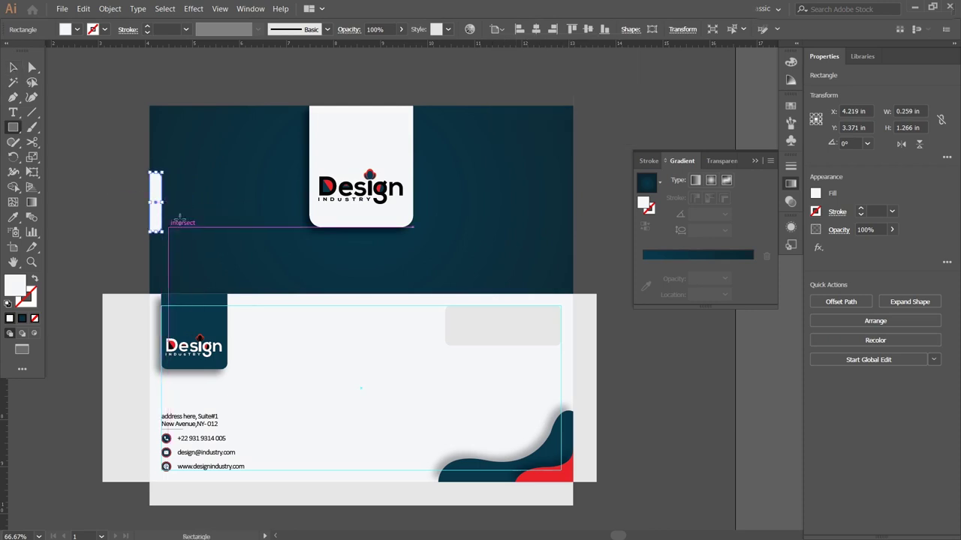
Step: Duplicate the small tab and align the copy to the dark flap's right edge
{"action": "key", "text": "v"}
{"action": "left_click", "coordinate": [221, 179]}
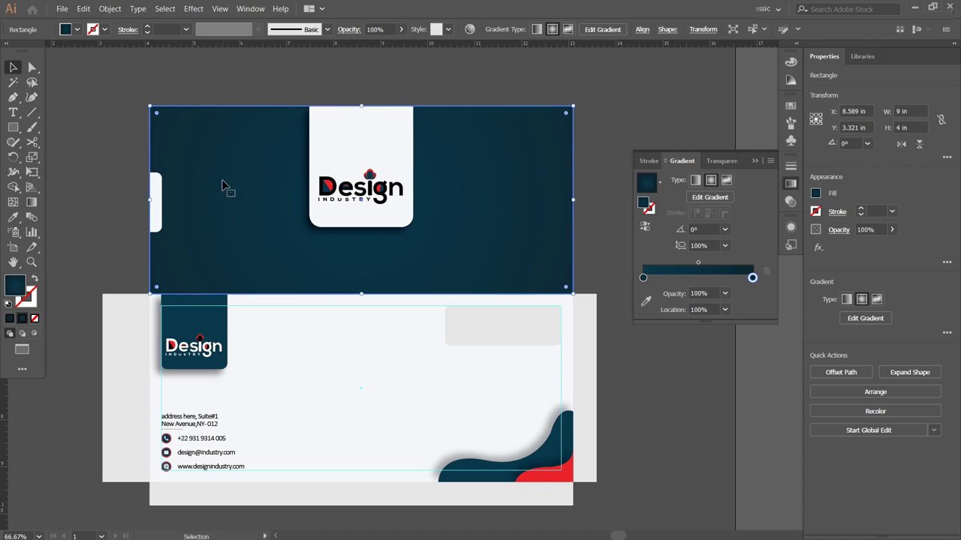
{"action": "left_click", "coordinate": [158, 197], "text": "shift"}
{"action": "left_click", "coordinate": [202, 185]}
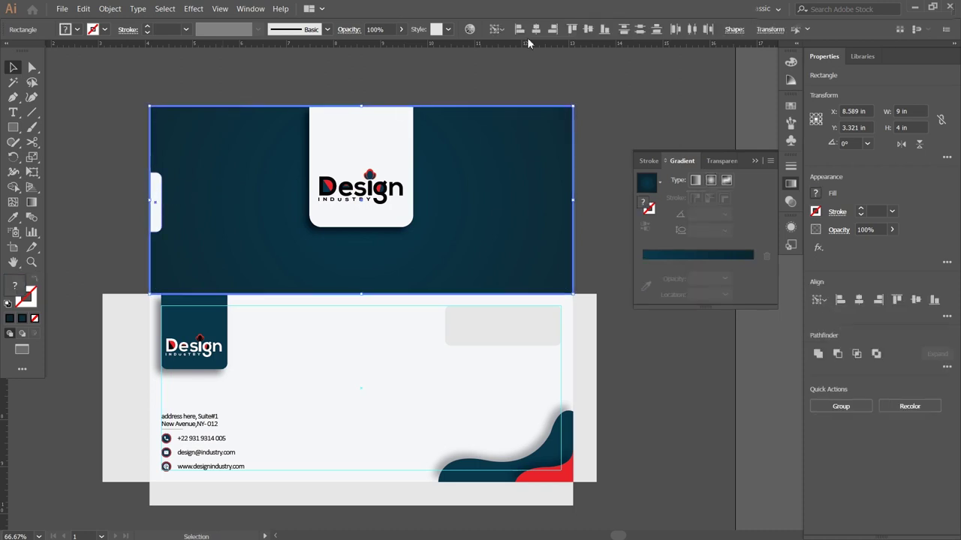
{"action": "key", "text": "ctrl+shift+a"}
{"action": "left_click", "coordinate": [155, 199]}
{"action": "left_click", "coordinate": [84, 9]}
{"action": "left_click", "coordinate": [83, 9]}
{"action": "left_click", "coordinate": [120, 92]}
{"action": "left_click", "coordinate": [517, 157], "text": "shift"}
{"action": "left_click", "coordinate": [552, 29]}
{"action": "left_click", "coordinate": [520, 84]}
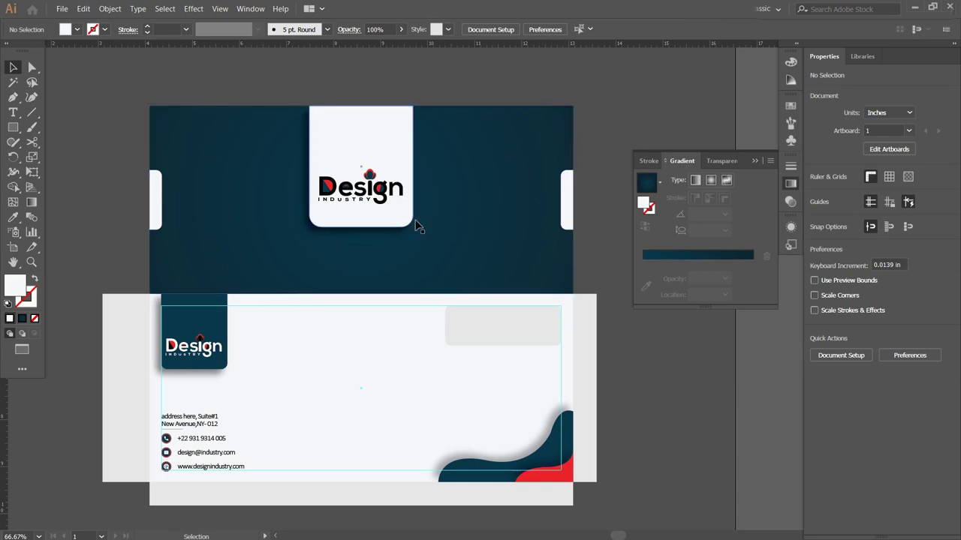
Step: Centre the red lotus logo on the dark flap, behind the white tab and Design logo
{"action": "key", "text": "ctrl+minus"}
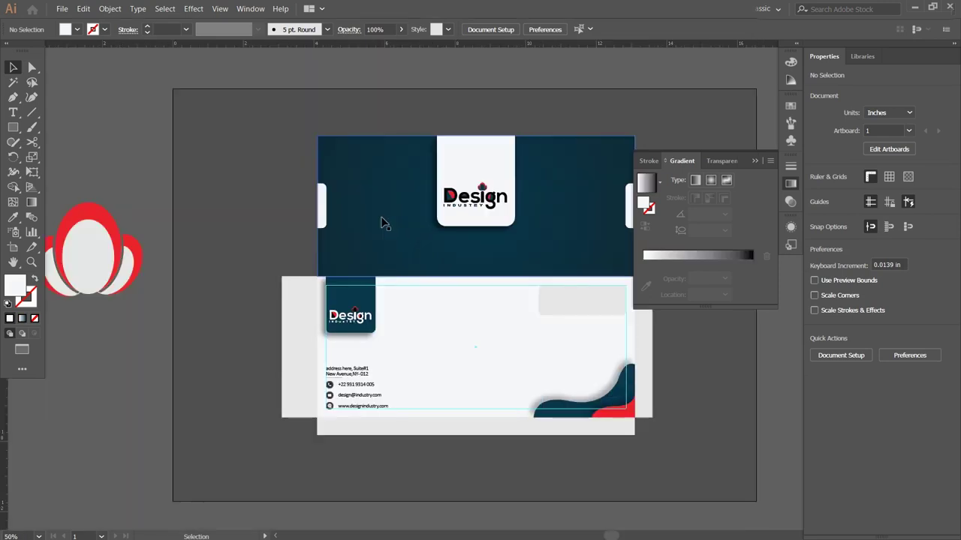
{"action": "left_click", "coordinate": [753, 160]}
{"action": "mouse_move", "coordinate": [524, 182]}
{"action": "left_mouse_down"}
{"action": "mouse_move", "coordinate": [481, 179]}
{"action": "mouse_move", "coordinate": [488, 184]}
{"action": "left_mouse_up"}
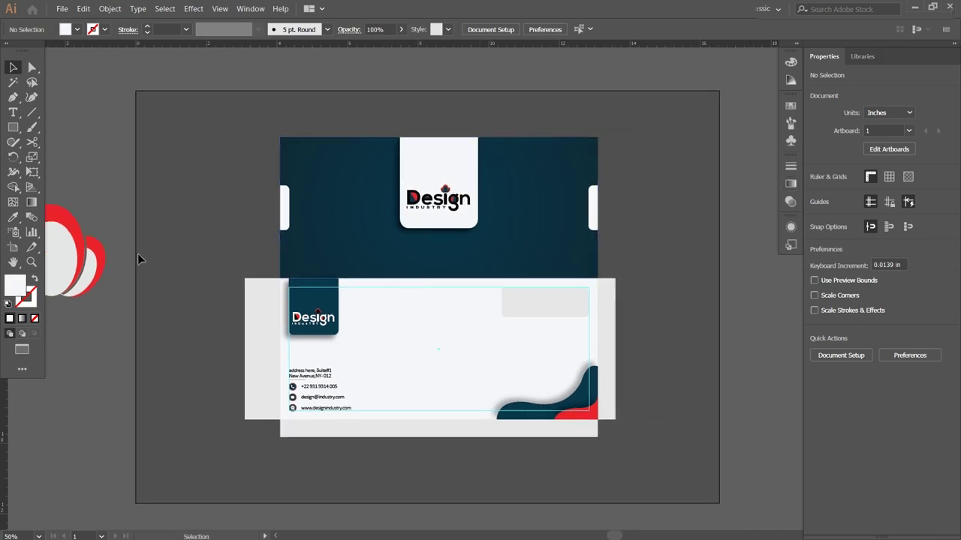
{"action": "left_click", "coordinate": [83, 255]}
{"action": "left_click_drag", "start_coordinate": [83, 255], "coordinate": [447, 213]}
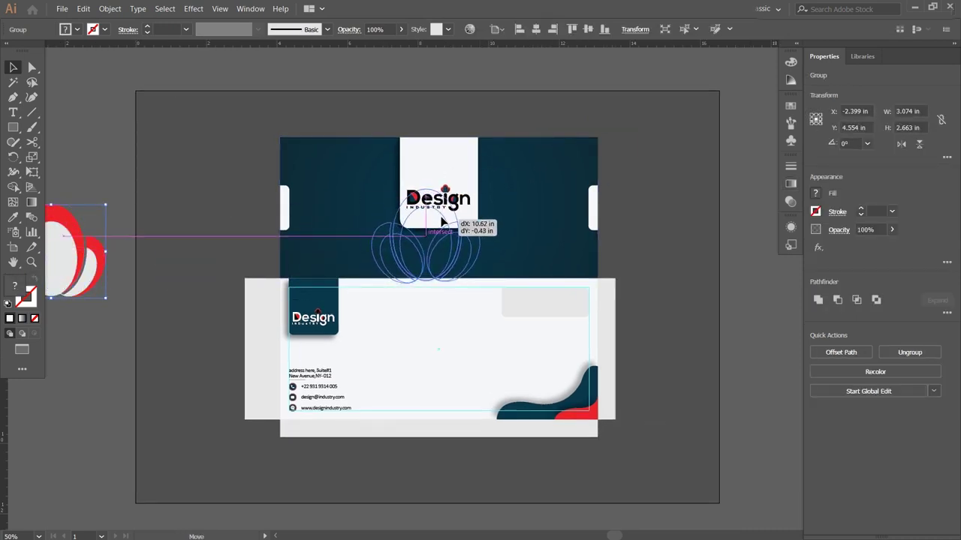
{"action": "left_click_drag", "start_coordinate": [447, 213], "coordinate": [451, 213]}
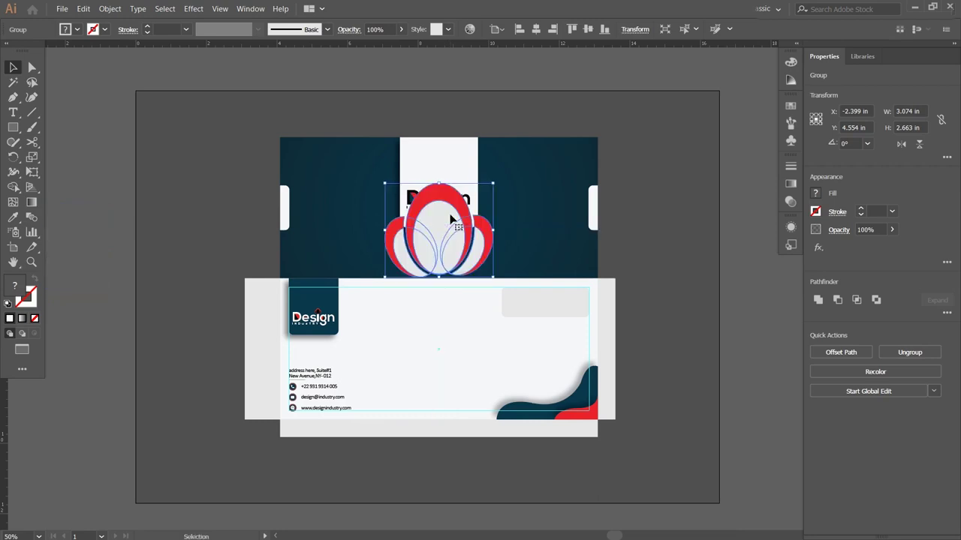
{"action": "left_click", "coordinate": [534, 178], "text": "shift"}
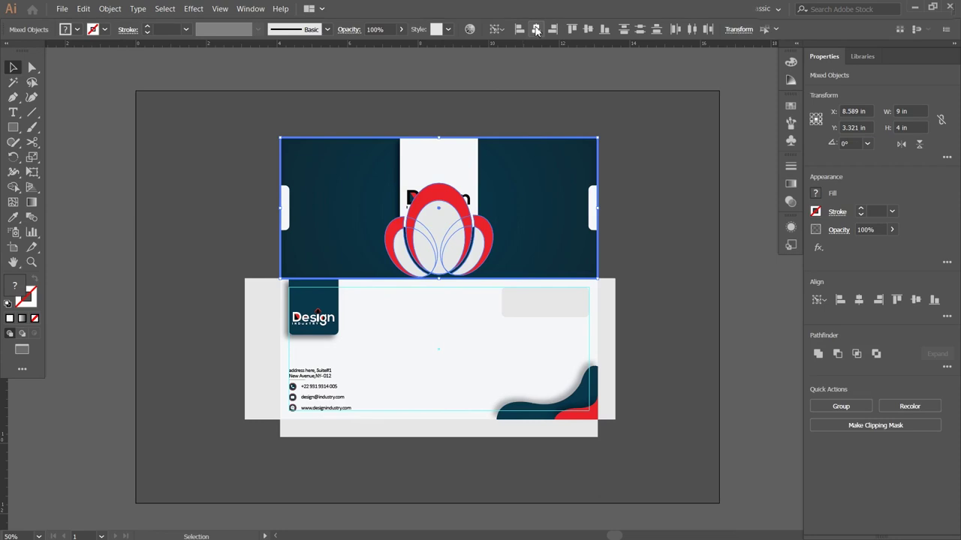
{"action": "left_click", "coordinate": [750, 234]}
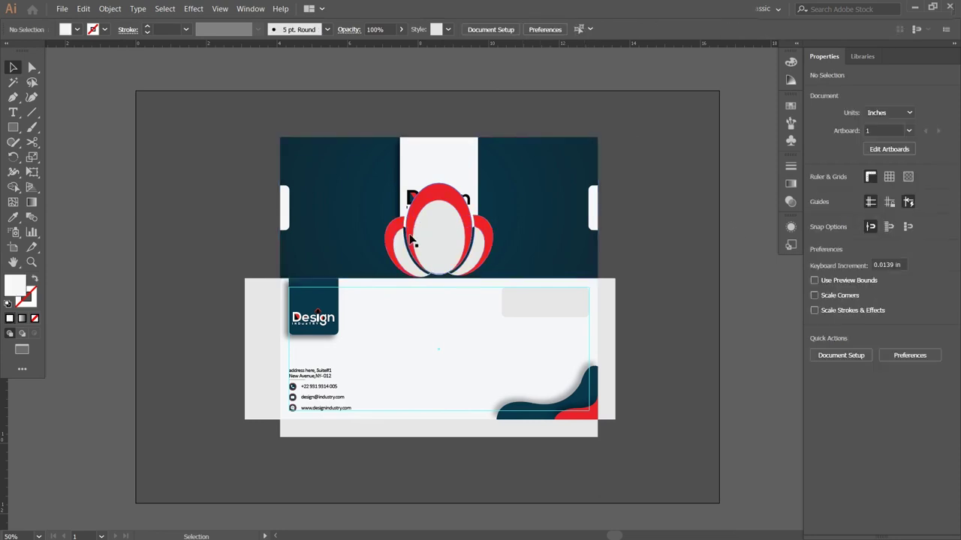
{"action": "left_click", "coordinate": [448, 234]}
{"action": "left_click", "coordinate": [415, 177]}
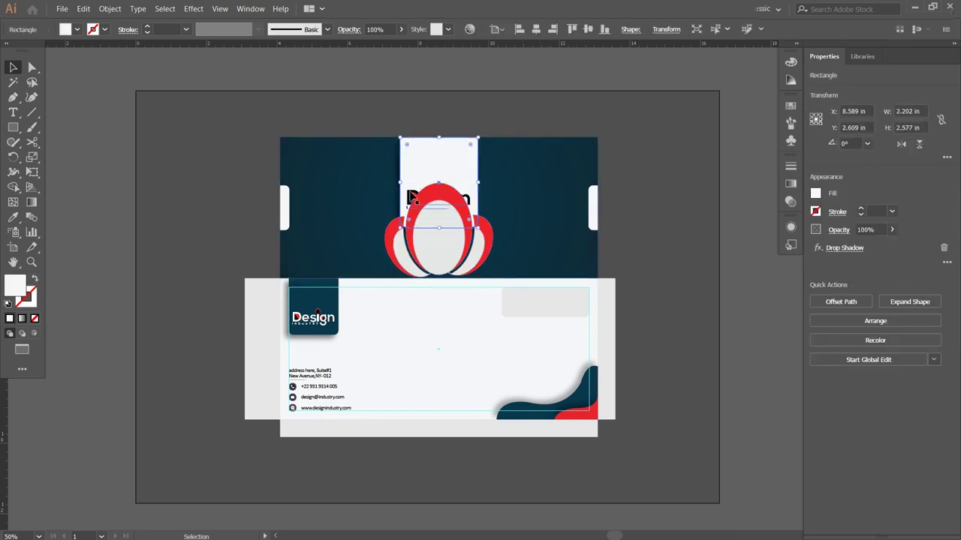
{"action": "left_click", "coordinate": [412, 197], "text": "shift"}
{"action": "key", "text": "ctrl+shift+bracketright"}
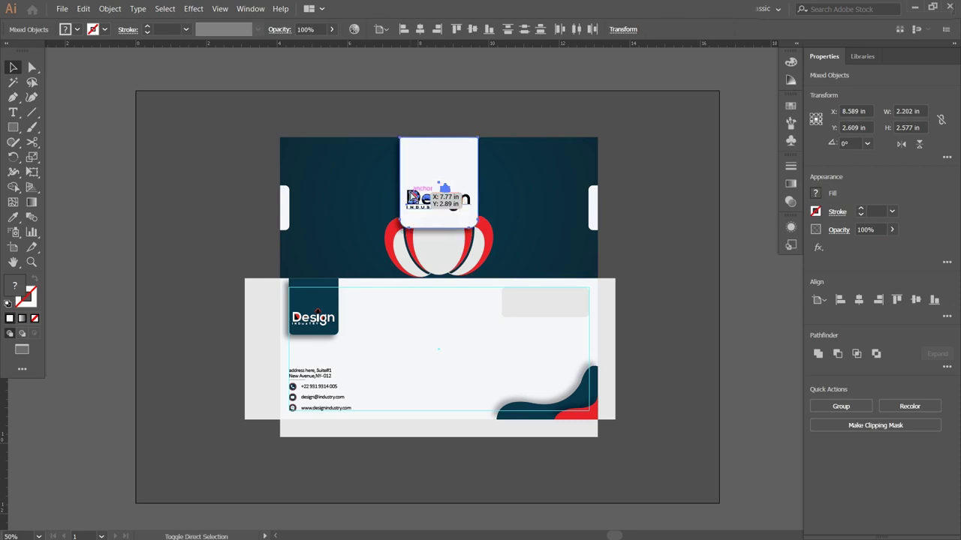
Step: Enlarge the lotus logo to about 4.577 × 3.964 in and set its opacity to 10%
{"action": "left_click", "coordinate": [441, 259]}
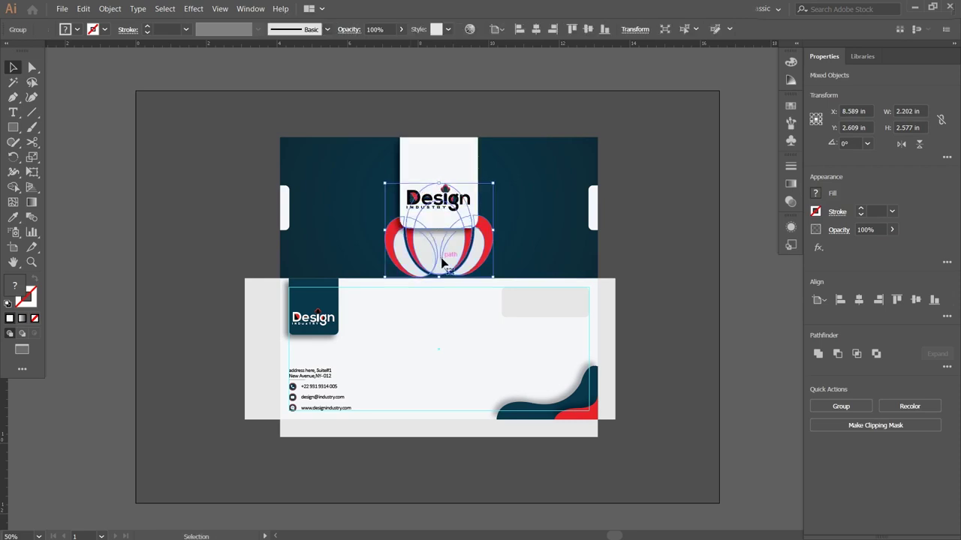
{"action": "left_click_drag", "start_coordinate": [443, 181], "coordinate": [442, 136]}
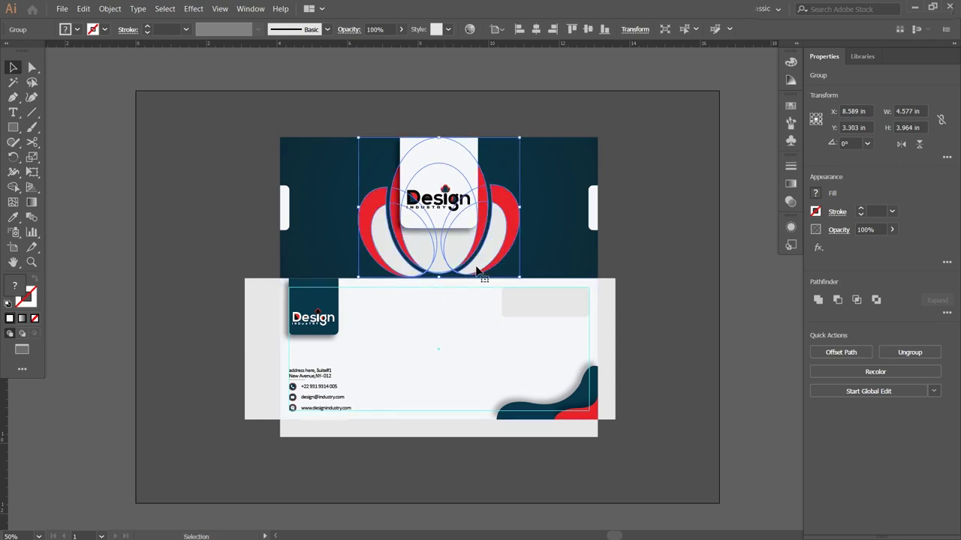
{"action": "left_click", "coordinate": [388, 32]}
{"action": "type", "text": "5"}
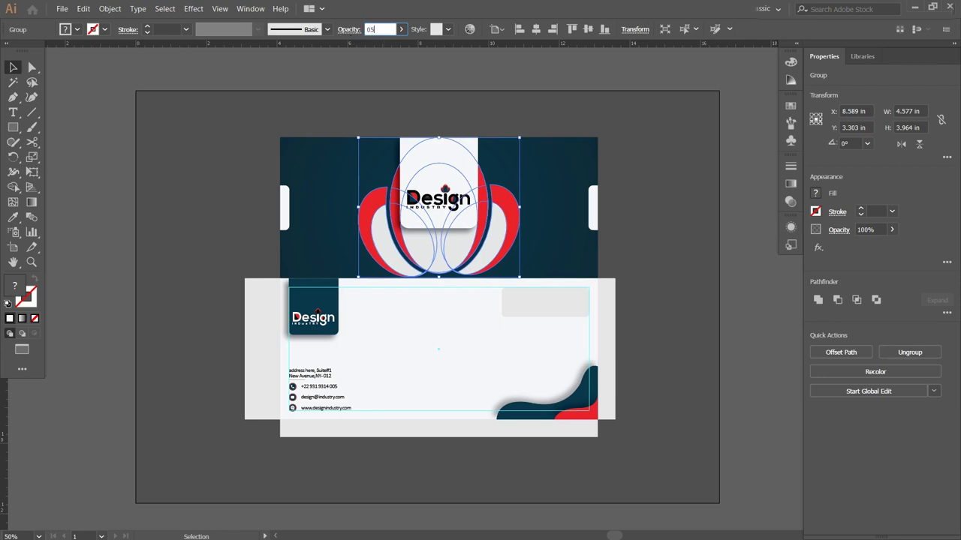
{"action": "key", "text": "Return"}
{"action": "left_click", "coordinate": [350, 34]}
{"action": "type", "text": "10"}
{"action": "key", "text": "Return"}
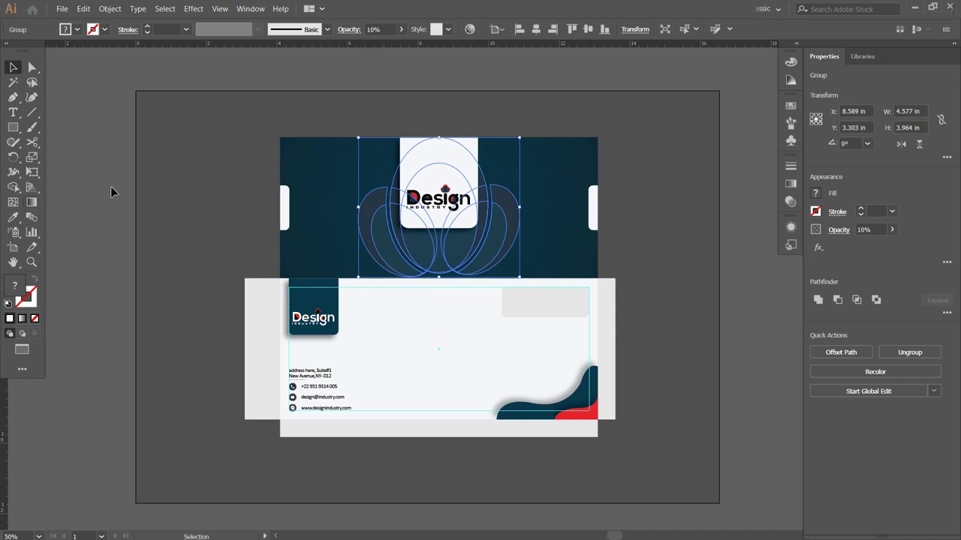
{"action": "left_click", "coordinate": [150, 202]}
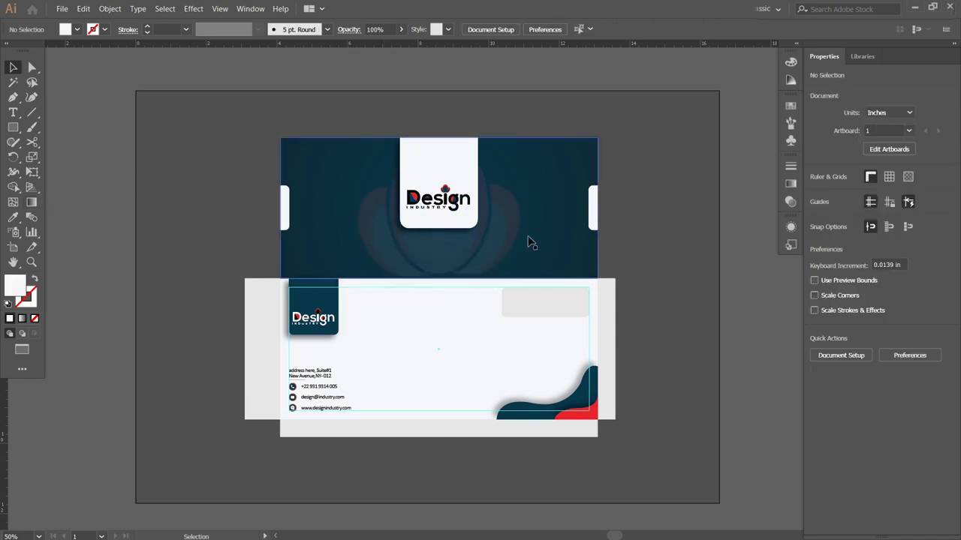
{"action": "scroll", "coordinate": [527, 241], "scroll_direction": "up", "scroll_amount": 1}
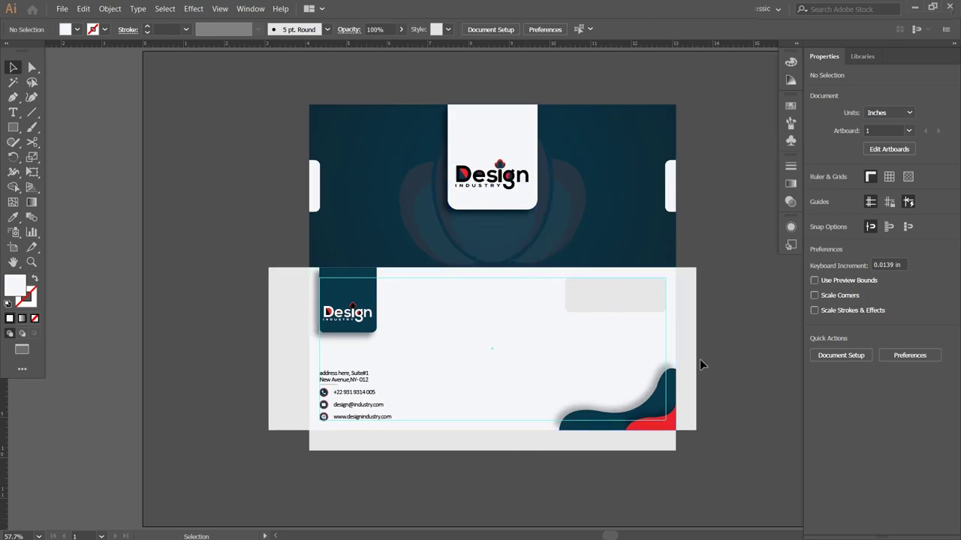
Step: Stretch the card's bottom-right dark wave shape leftward to 3.31 in wide, then zoom out
{"action": "left_click", "coordinate": [651, 415]}
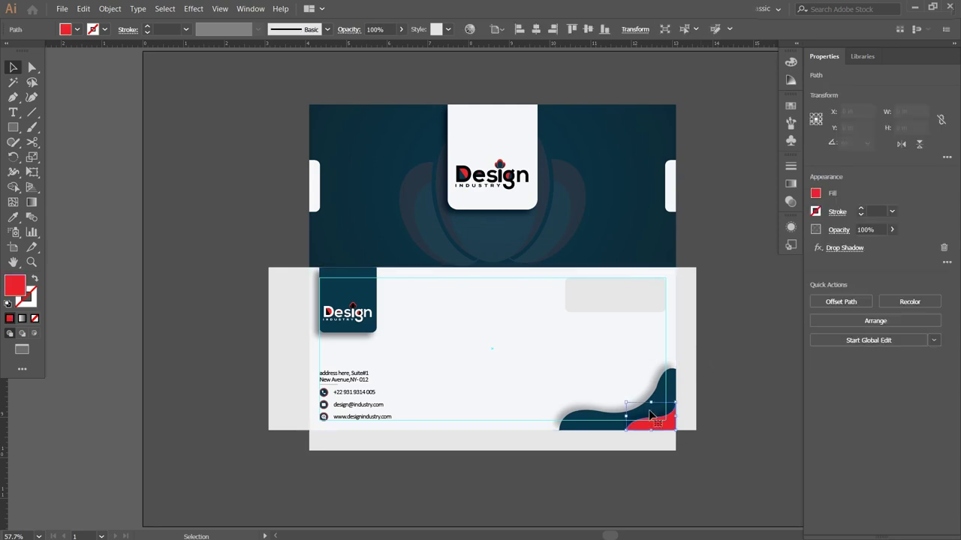
{"action": "left_click_drag", "start_coordinate": [559, 399], "coordinate": [540, 401]}
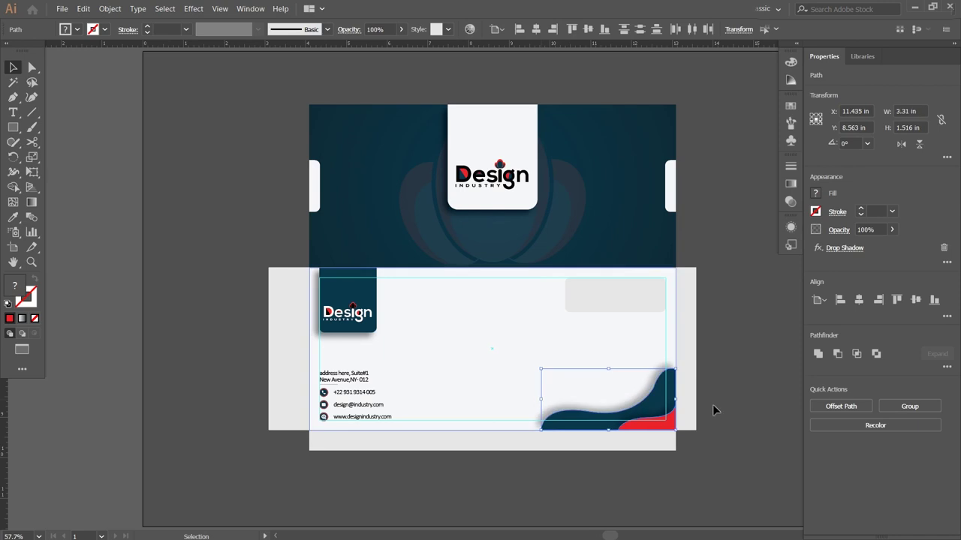
{"action": "left_click", "coordinate": [720, 412]}
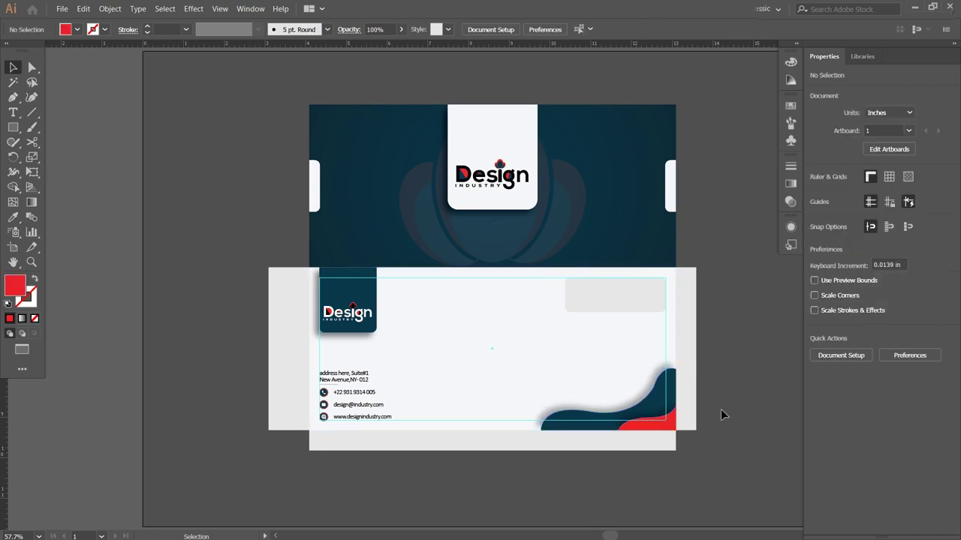
{"action": "key", "text": "ctrl+minus"}
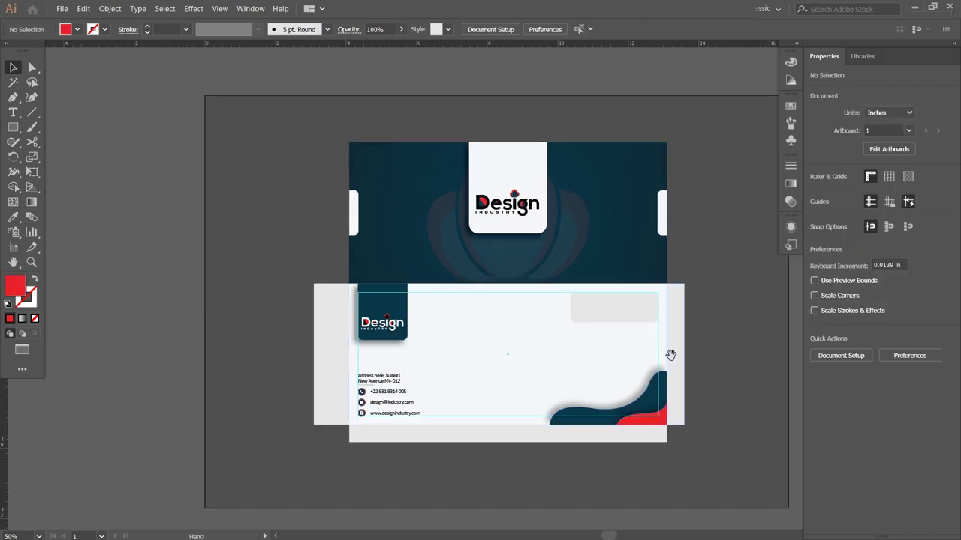
{"action": "key", "text": "ctrl+minus"}
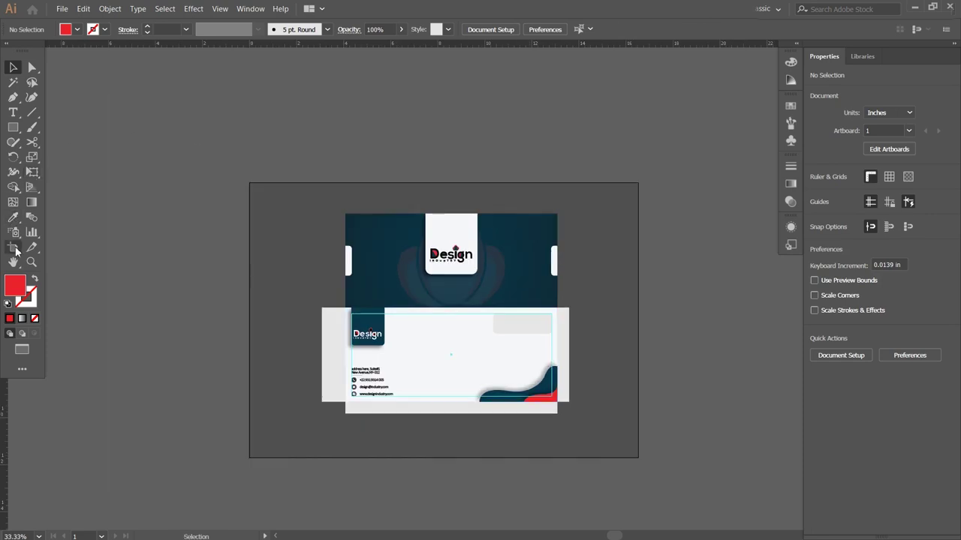
Step: Add a new Artboard 2 and size it to 8 in × 11 in
{"action": "left_click", "coordinate": [15, 248]}
{"action": "left_click", "coordinate": [171, 30]}
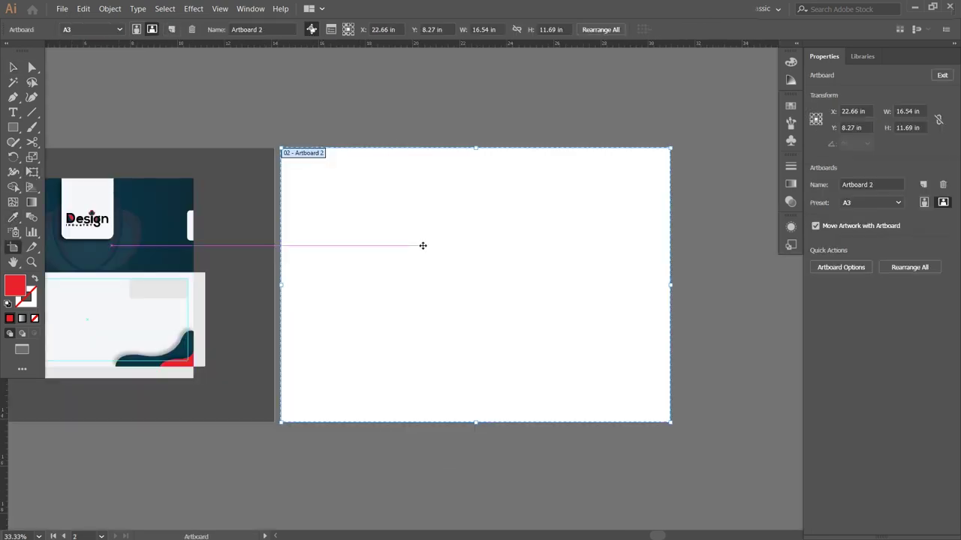
{"action": "scroll", "coordinate": [420, 255], "scroll_direction": "down", "scroll_amount": 1}
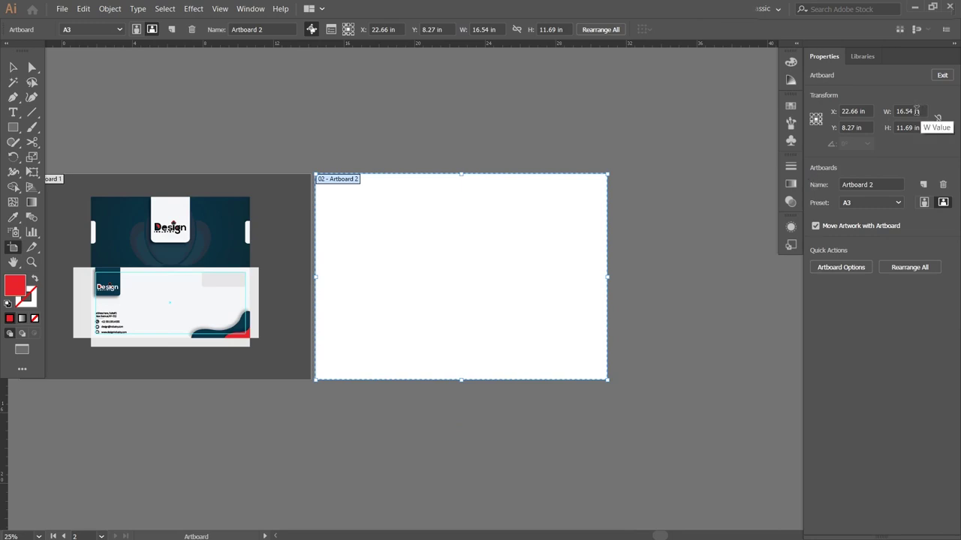
{"action": "left_click", "coordinate": [917, 111]}
{"action": "type", "text": "8"}
{"action": "key", "text": "Tab"}
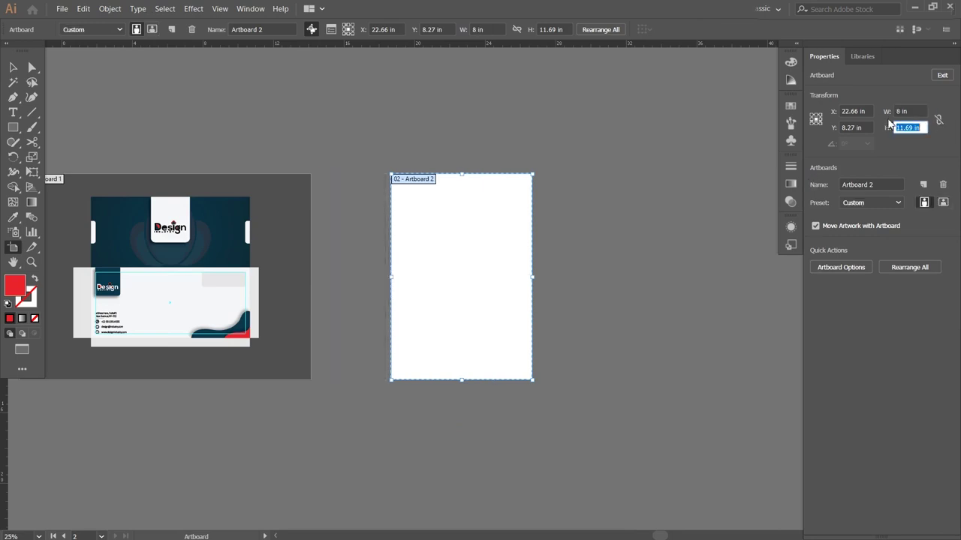
{"action": "type", "text": "11"}
{"action": "key", "text": "Return"}
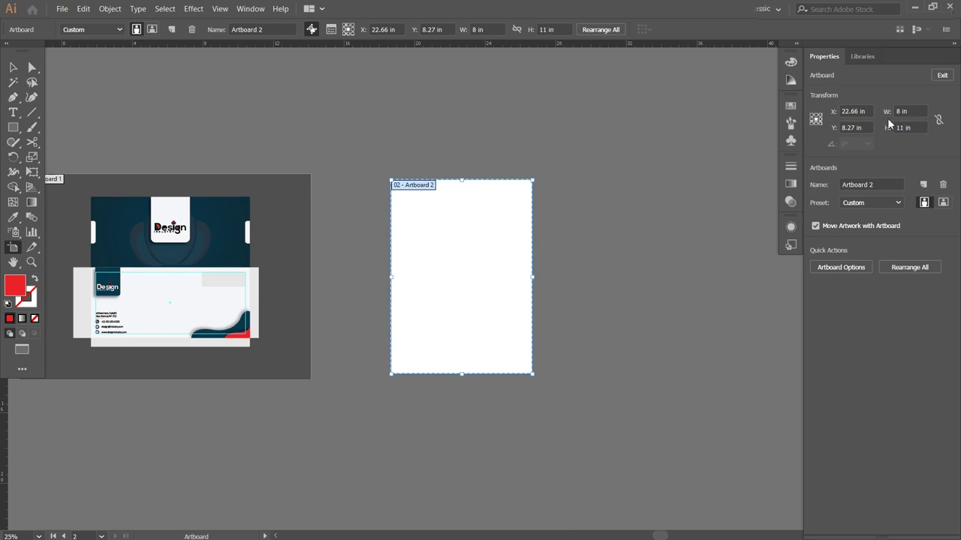
{"action": "key", "text": "Escape"}
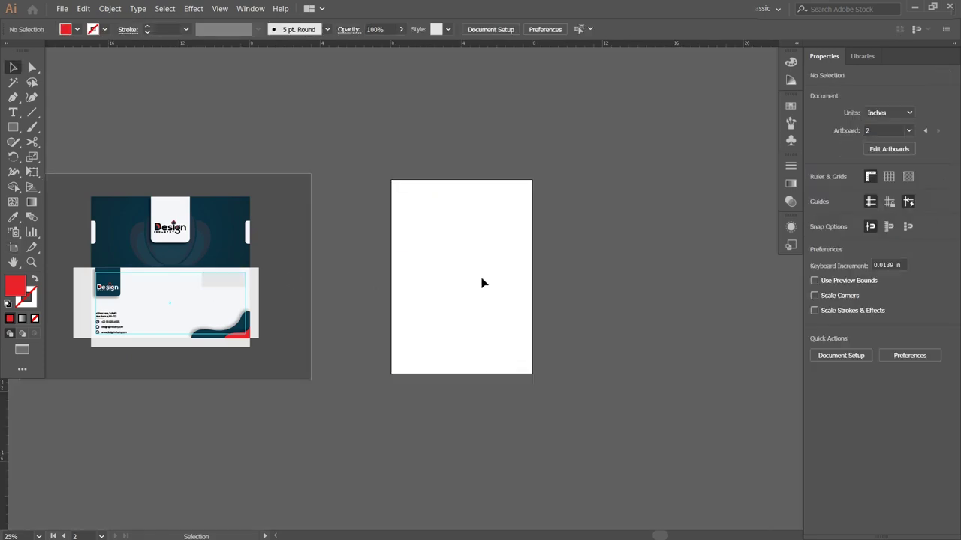
Step: Move Artboard 2 closer beside the business card artboard and centre both in view
{"action": "key", "text": "shift+o"}
{"action": "left_click_drag", "start_coordinate": [480, 274], "coordinate": [426, 272]}
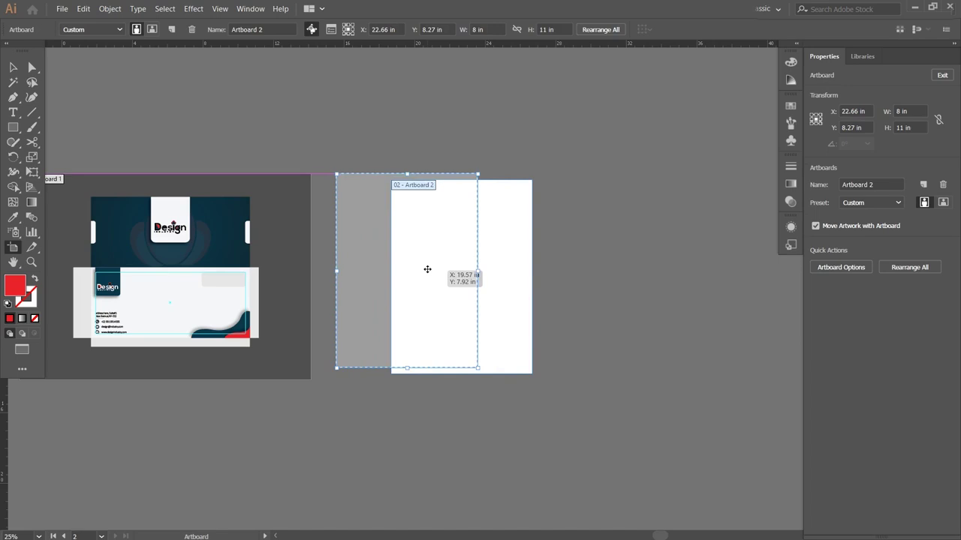
{"action": "key", "text": "Escape"}
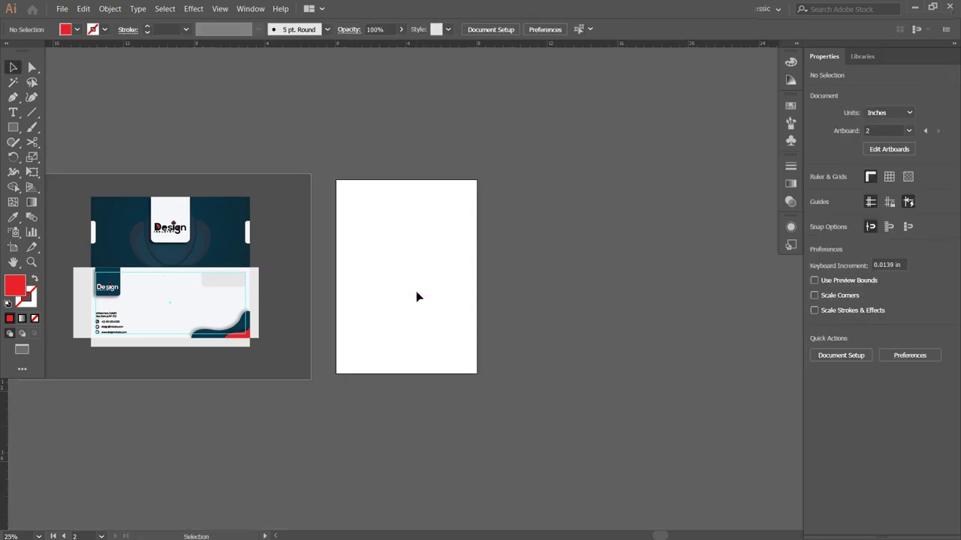
{"action": "scroll", "coordinate": [386, 272], "scroll_direction": "up", "scroll_amount": 1}
{"action": "left_click_drag", "start_coordinate": [382, 273], "coordinate": [435, 268]}
{"action": "scroll", "coordinate": [431, 268], "scroll_direction": "up", "scroll_amount": 1}
Step: Create an 8 × 11 in rectangle using the Rectangle dialog
{"action": "scroll", "coordinate": [436, 268], "scroll_direction": "down", "scroll_amount": 1}
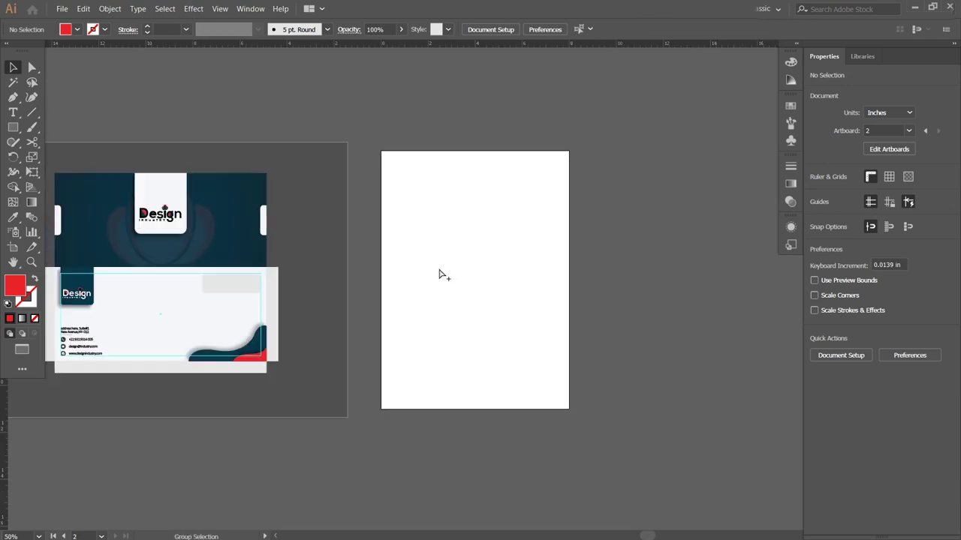
{"action": "key", "text": "m"}
{"action": "left_click", "coordinate": [434, 259]}
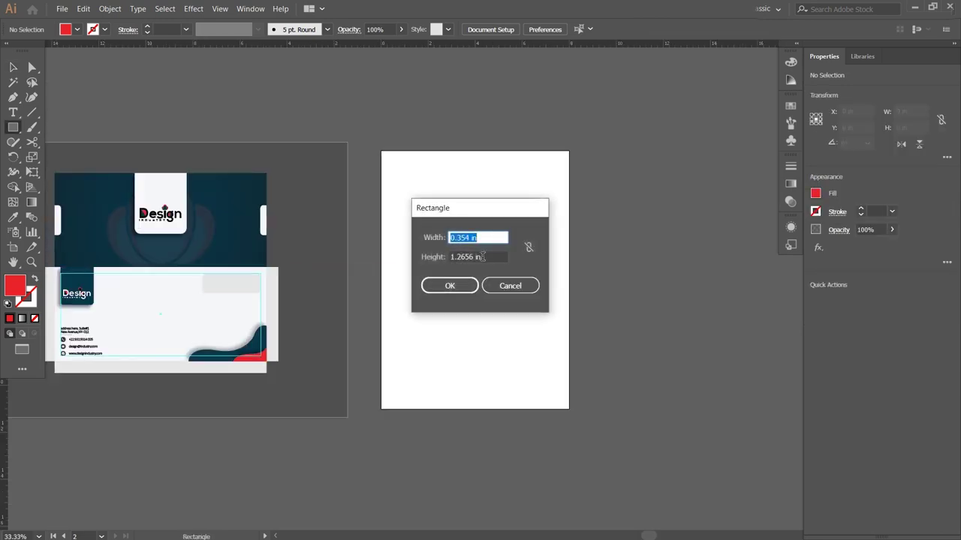
{"action": "type", "text": "8"}
{"action": "key", "text": "Tab"}
{"action": "type", "text": "11"}
{"action": "key", "text": "Return"}
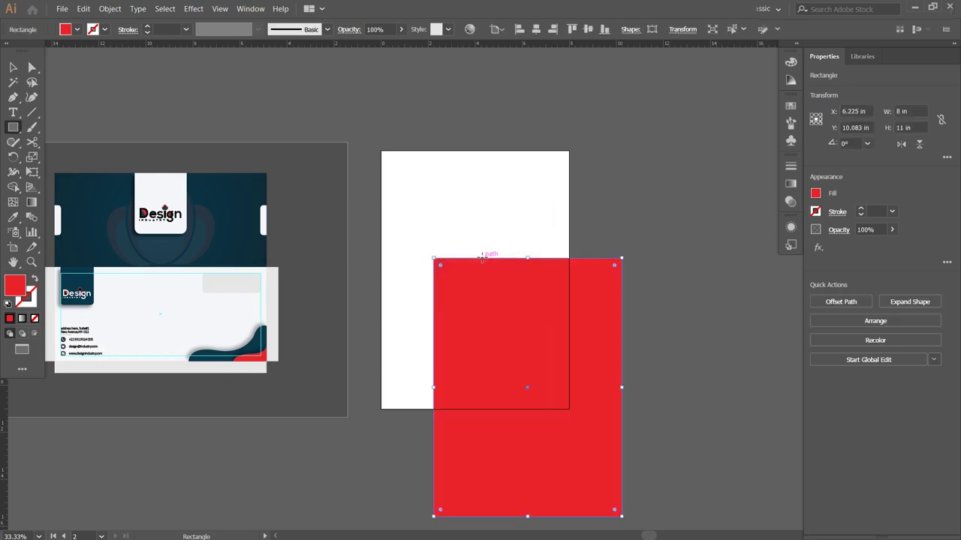
{"action": "key", "text": "v"}
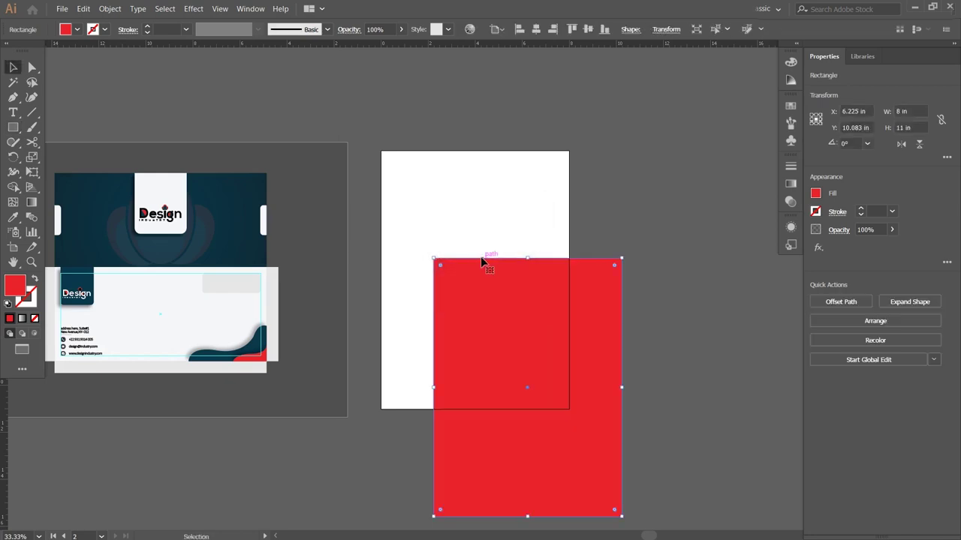
Step: Eyedrop the card's light background colour into the rectangle and centre it on Artboard 2
{"action": "left_click", "coordinate": [13, 217]}
{"action": "left_click", "coordinate": [166, 300]}
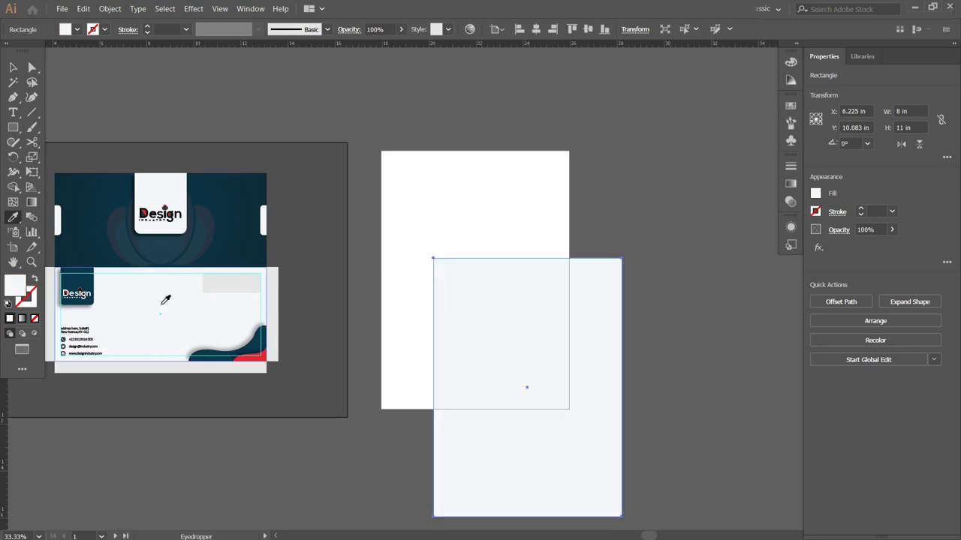
{"action": "key", "text": "v"}
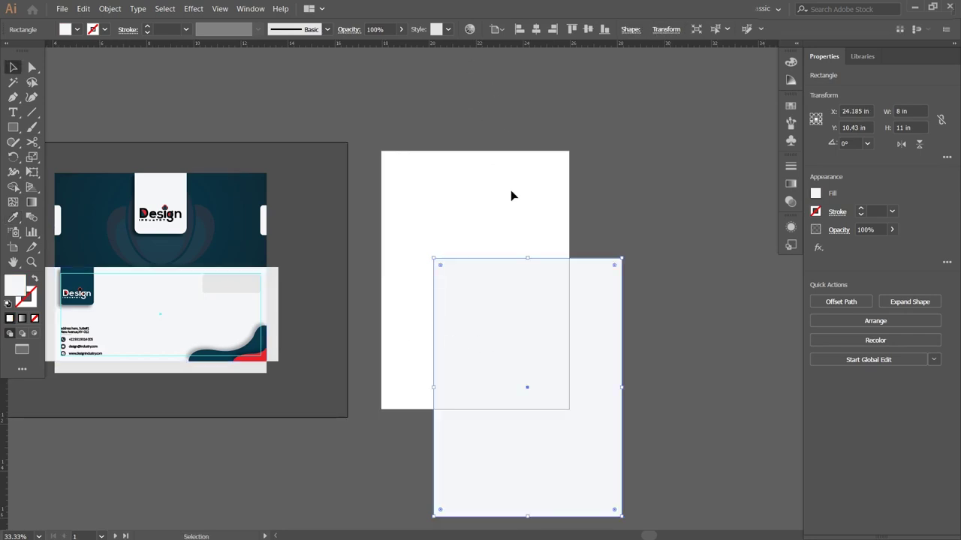
{"action": "left_click", "coordinate": [533, 27]}
{"action": "mouse_move", "coordinate": [233, 308]}
{"action": "left_mouse_down"}
{"action": "mouse_move", "coordinate": [502, 259]}
{"action": "mouse_move", "coordinate": [533, 196]}
{"action": "left_mouse_up"}
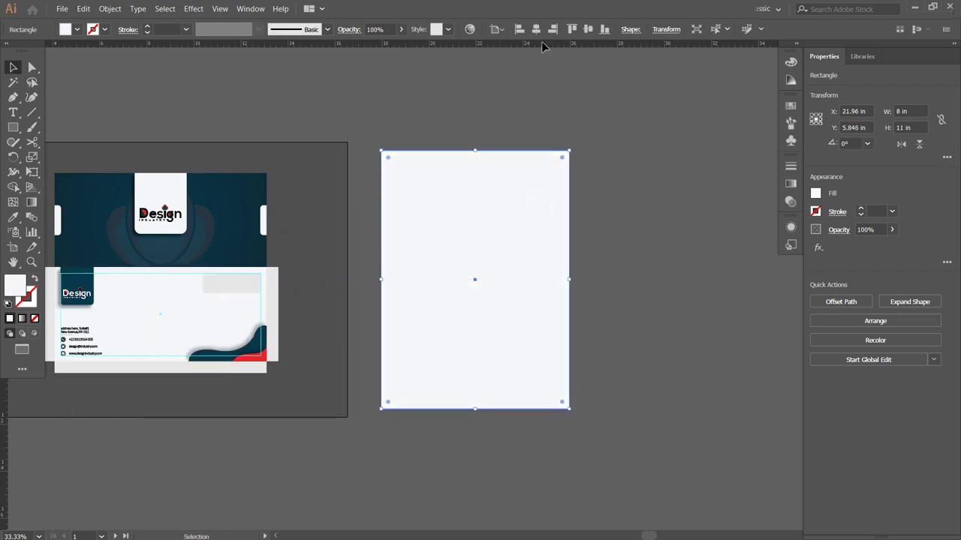
{"action": "left_click", "coordinate": [532, 120]}
{"action": "left_click", "coordinate": [526, 177]}
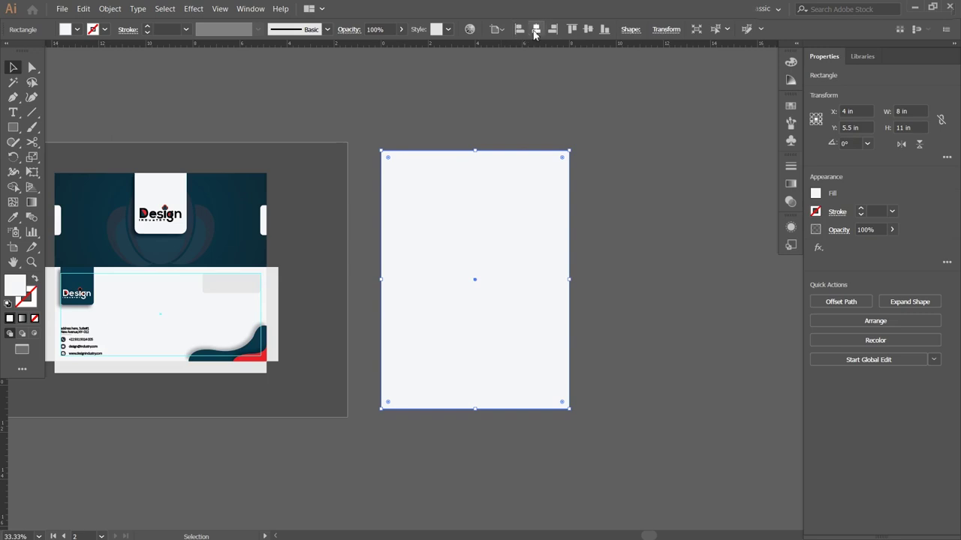
{"action": "left_click", "coordinate": [491, 112]}
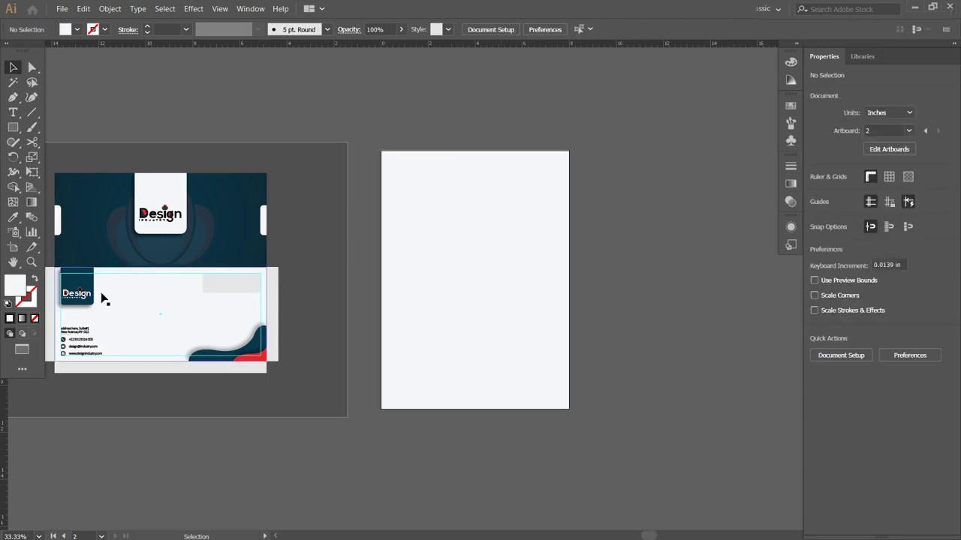
Step: Copy the light background rectangle and paste the copy in front of it
{"action": "left_click", "coordinate": [453, 280]}
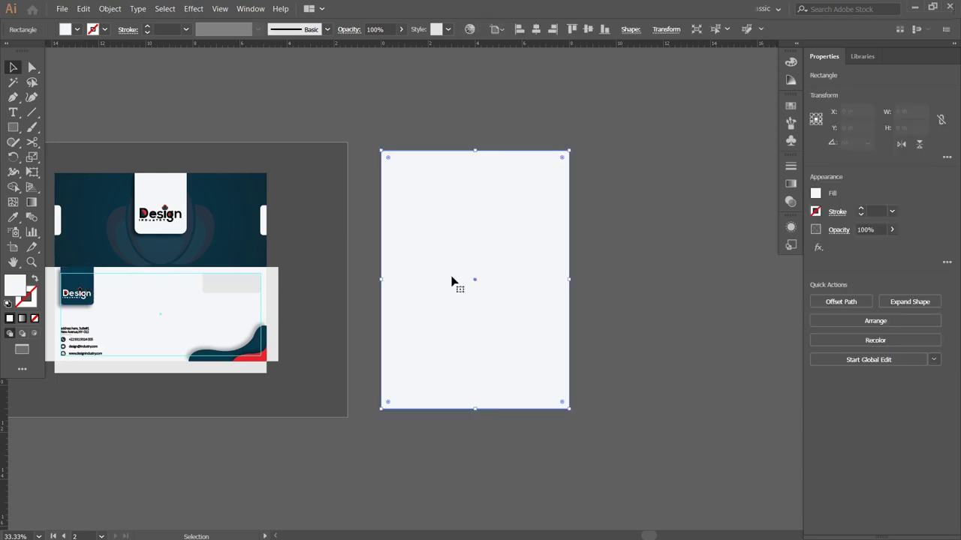
{"action": "left_click", "coordinate": [84, 8]}
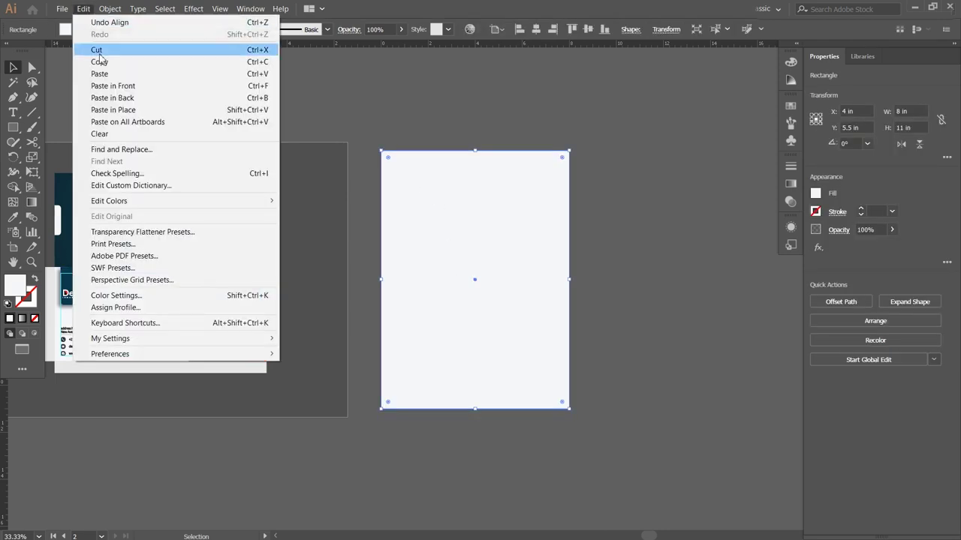
{"action": "left_click", "coordinate": [101, 61]}
{"action": "left_click", "coordinate": [84, 8]}
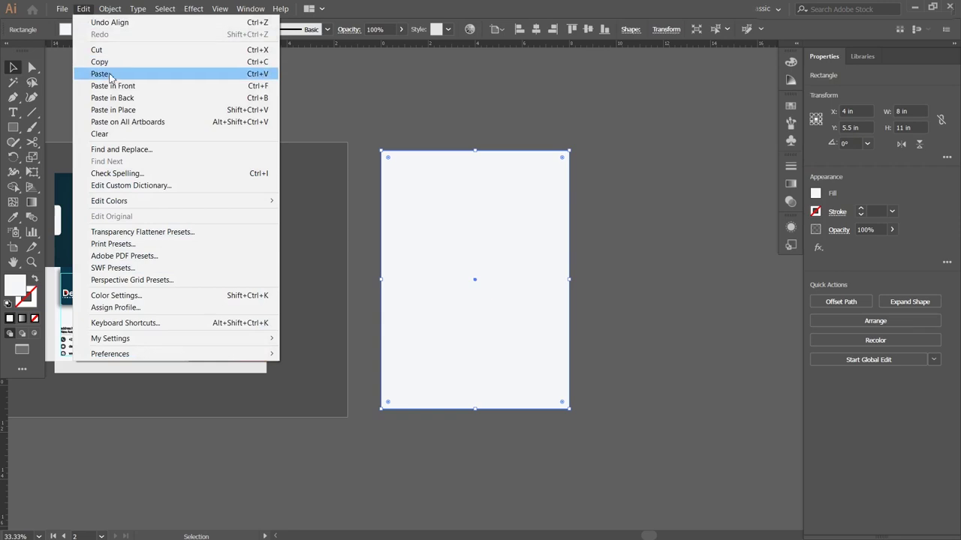
{"action": "left_click", "coordinate": [119, 87]}
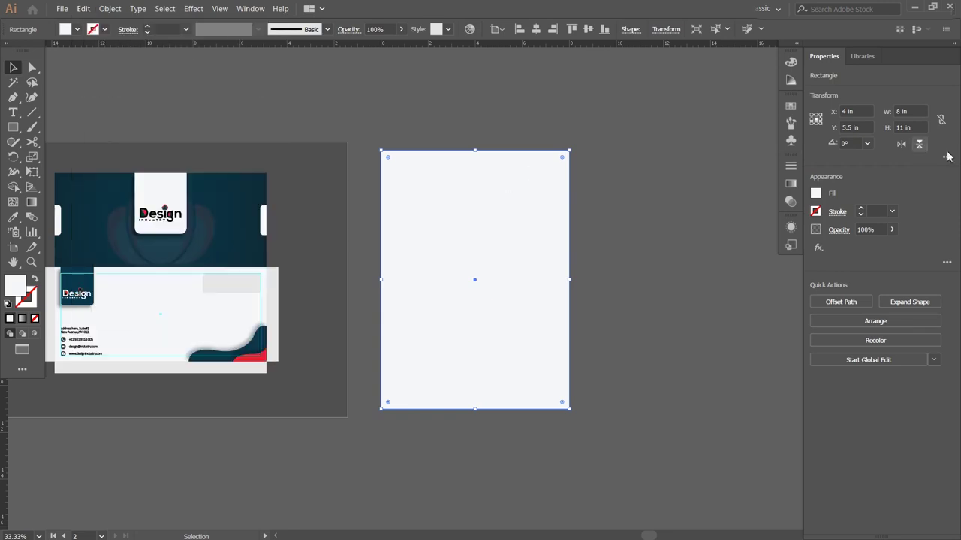
Step: Resize the copy to 7.5 × 10.5 in as an inset margin guide
{"action": "left_click", "coordinate": [916, 111]}
{"action": "type", "text": "-0.5"}
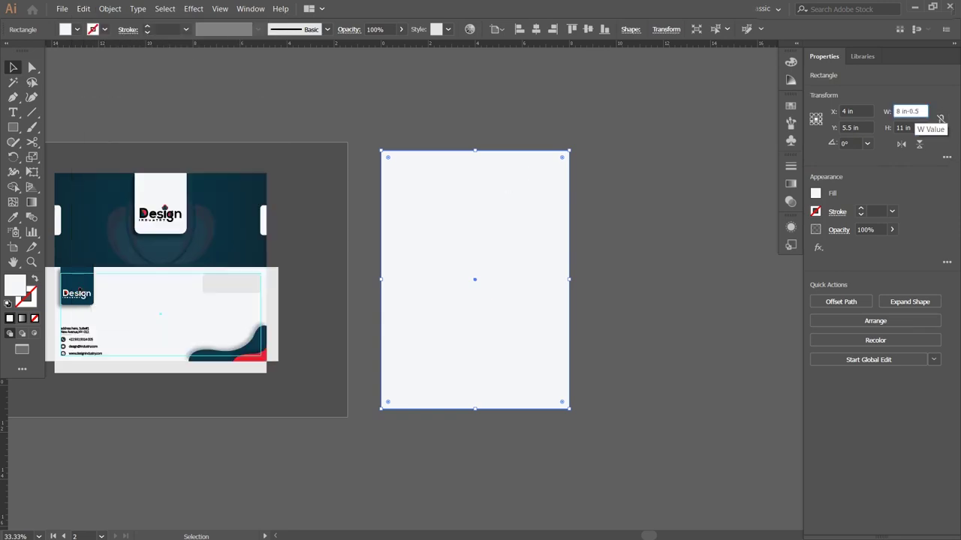
{"action": "key", "text": "Tab"}
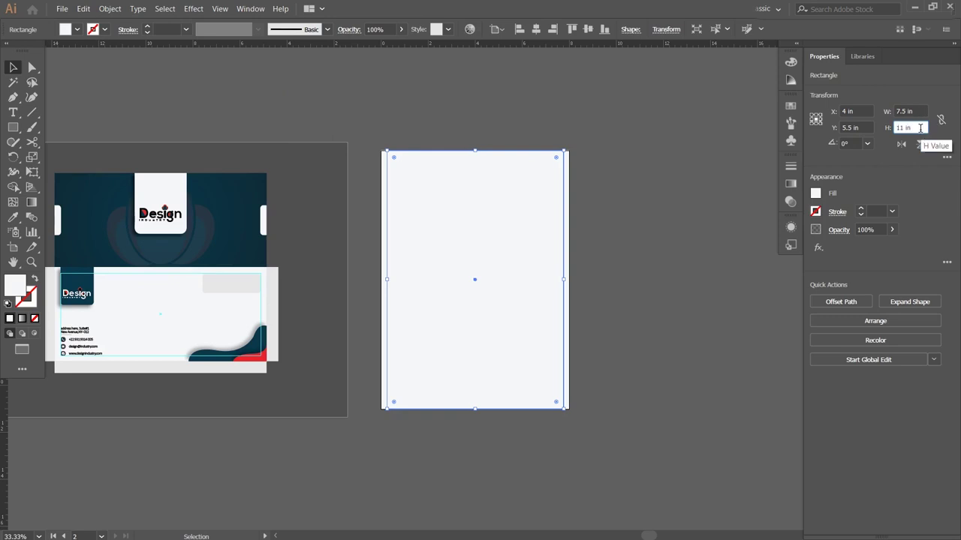
{"action": "type", "text": "10.5"}
{"action": "key", "text": "Return"}
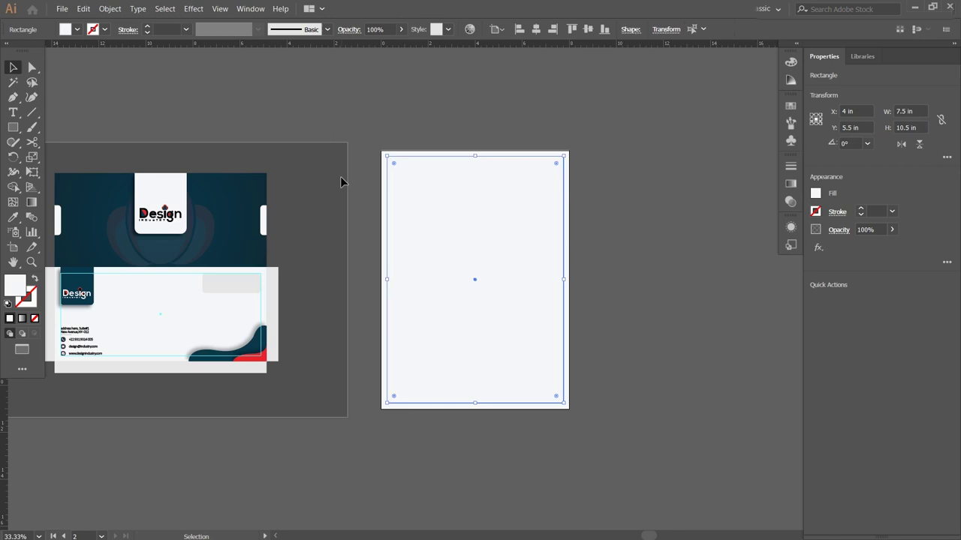
{"action": "key", "text": "ctrl+z"}
{"action": "key", "text": "ctrl+z"}
{"action": "left_click", "coordinate": [443, 193]}
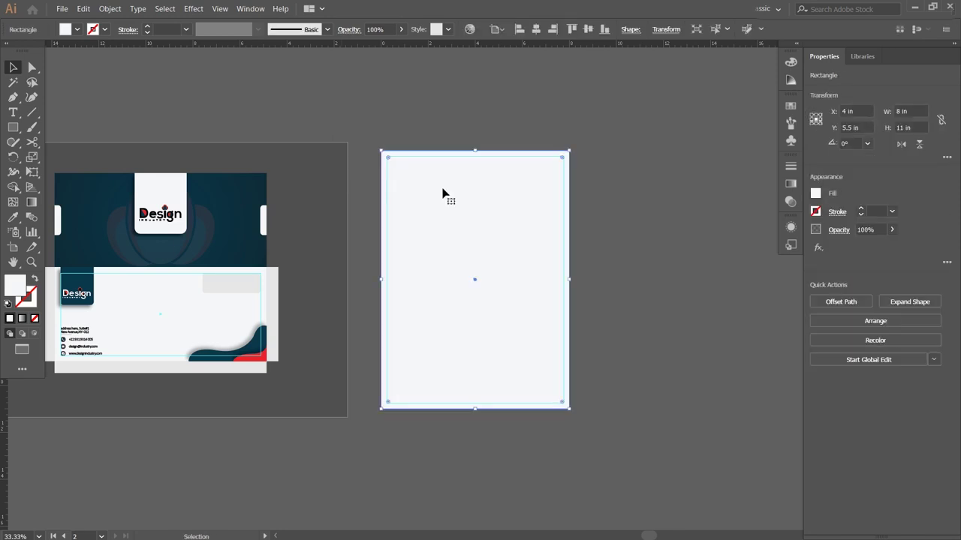
{"action": "key", "text": "ctrl+shift+a"}
{"action": "mouse_move", "coordinate": [410, 142]}
{"action": "left_mouse_down"}
{"action": "mouse_move", "coordinate": [481, 137]}
{"action": "mouse_move", "coordinate": [480, 146]}
{"action": "left_mouse_up"}
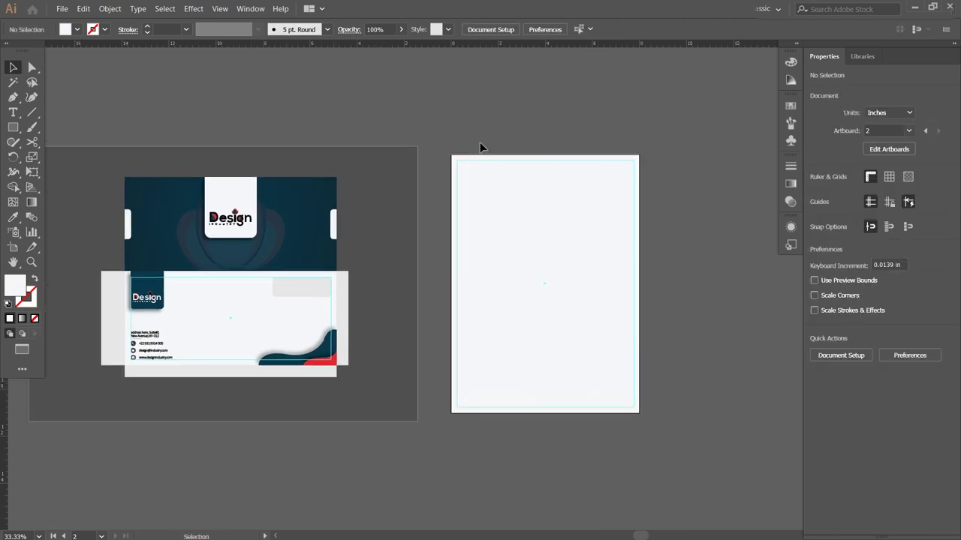
Step: Duplicate the Design logo to the letterhead's top-left and enlarge it to about 1.83 × 2.1 in
{"action": "left_click", "coordinate": [160, 296]}
{"action": "mouse_move", "coordinate": [160, 297]}
{"action": "left_mouse_down"}
{"action": "mouse_move", "coordinate": [153, 299]}
{"action": "mouse_move", "coordinate": [511, 189]}
{"action": "mouse_move", "coordinate": [485, 183]}
{"action": "left_mouse_up"}
{"action": "left_click_drag", "start_coordinate": [485, 179], "coordinate": [484, 179]}
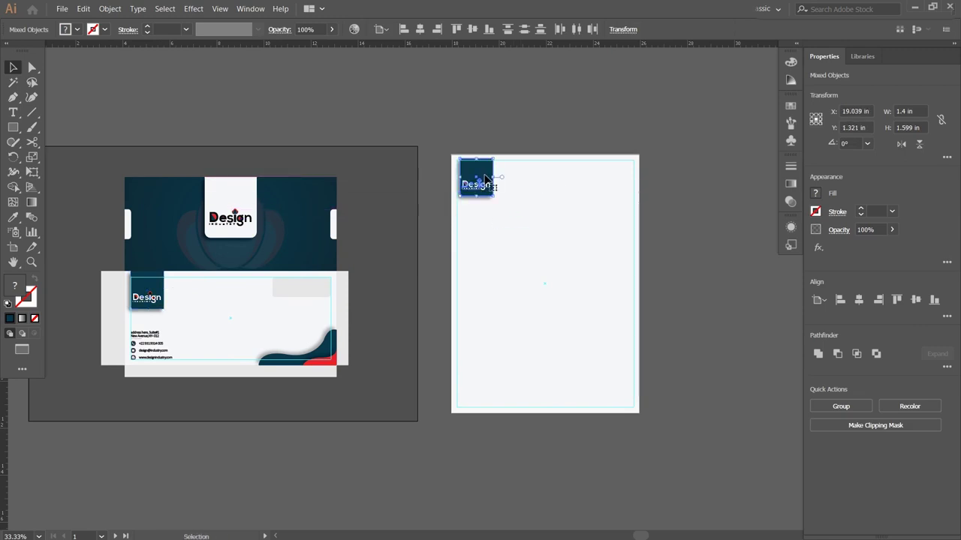
{"action": "scroll", "coordinate": [485, 179], "scroll_direction": "up", "scroll_amount": 4}
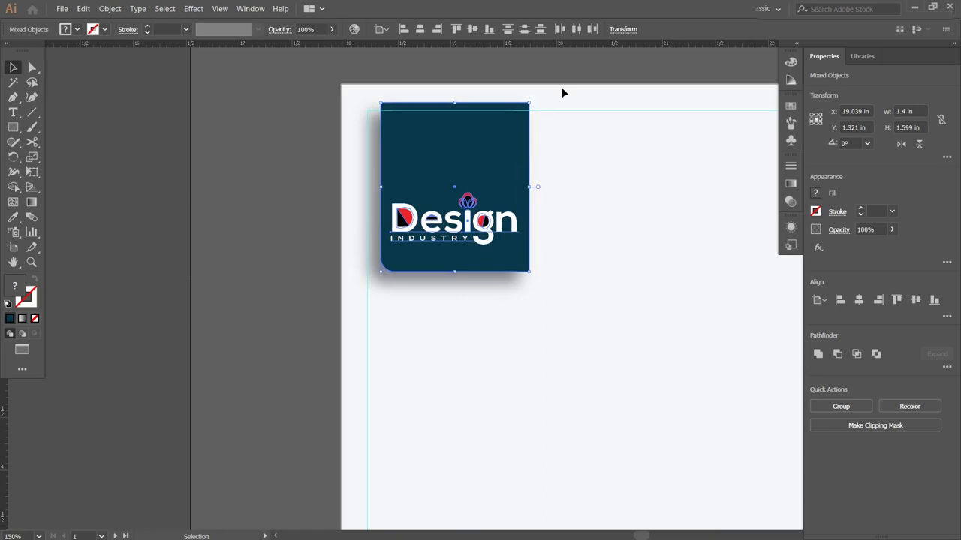
{"action": "left_click_drag", "start_coordinate": [530, 272], "coordinate": [576, 328]}
{"action": "left_click_drag", "start_coordinate": [478, 171], "coordinate": [468, 155]}
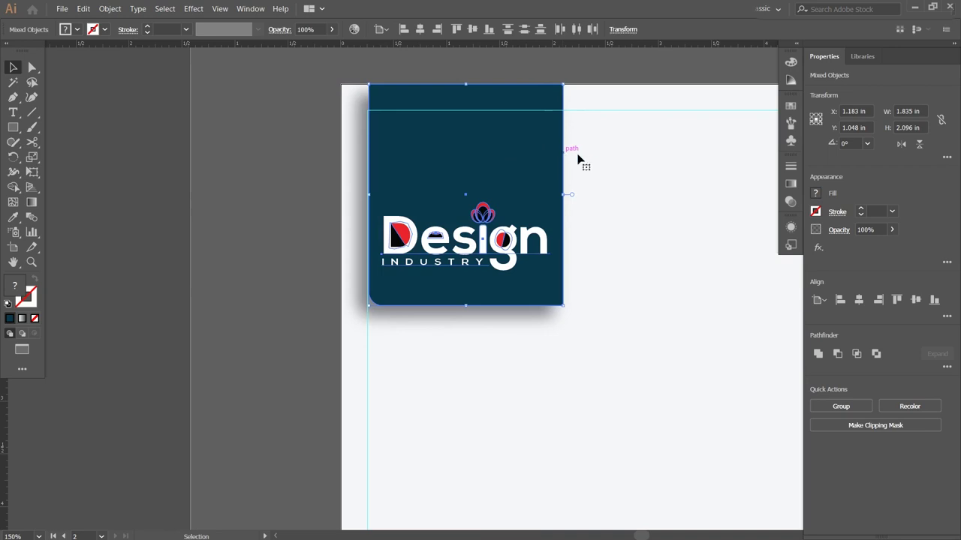
Step: Round the logo tab's bottom-right corner to 0.25 in and fine-tune its height
{"action": "left_click", "coordinate": [538, 280]}
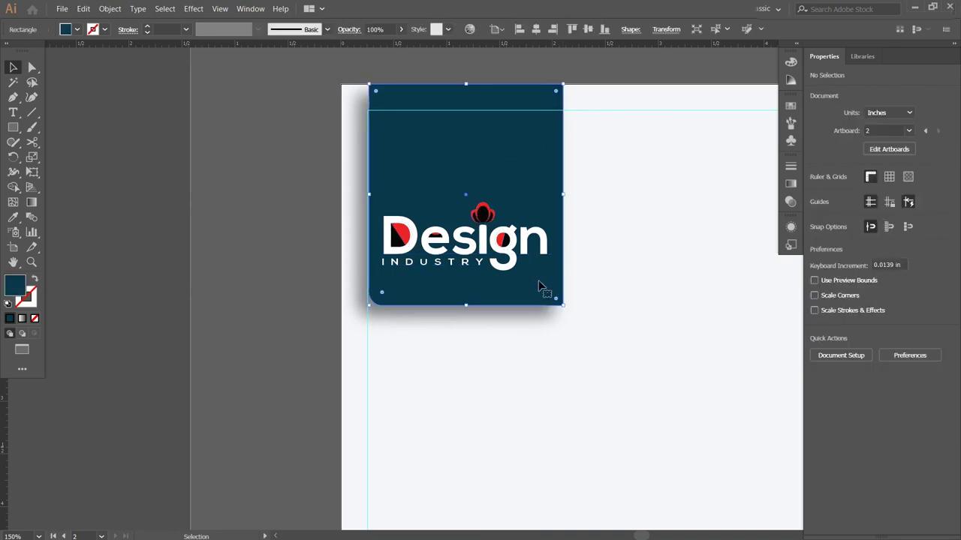
{"action": "left_click", "coordinate": [630, 28]}
{"action": "left_click", "coordinate": [580, 99]}
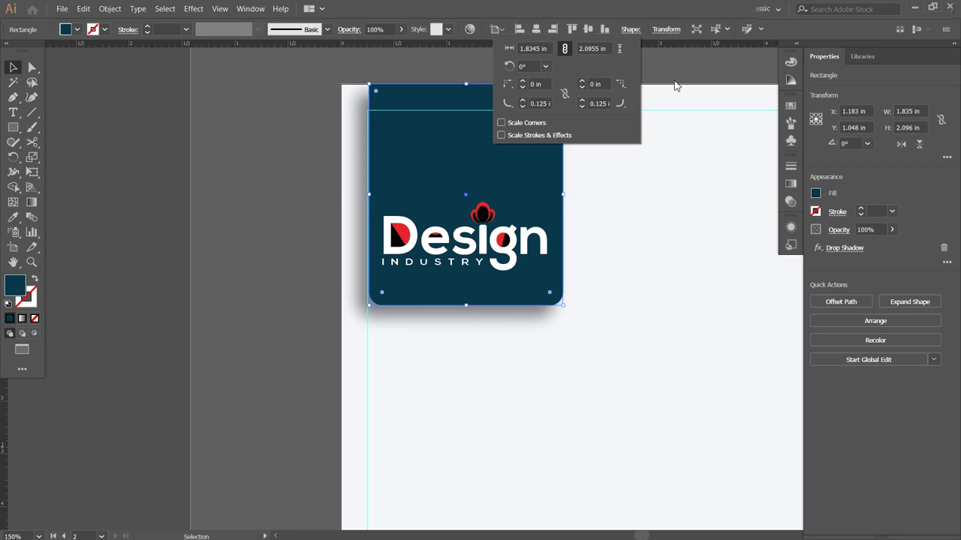
{"action": "left_click", "coordinate": [582, 99]}
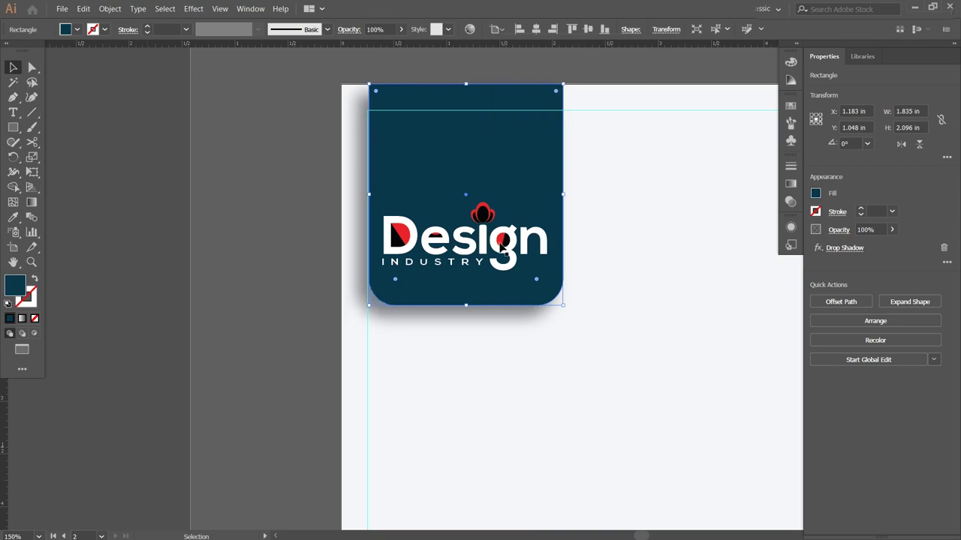
{"action": "key", "text": "ctrl+minus"}
{"action": "key", "text": "ctrl+minus"}
{"action": "left_click_drag", "start_coordinate": [553, 263], "coordinate": [515, 255]}
{"action": "left_click", "coordinate": [520, 171]}
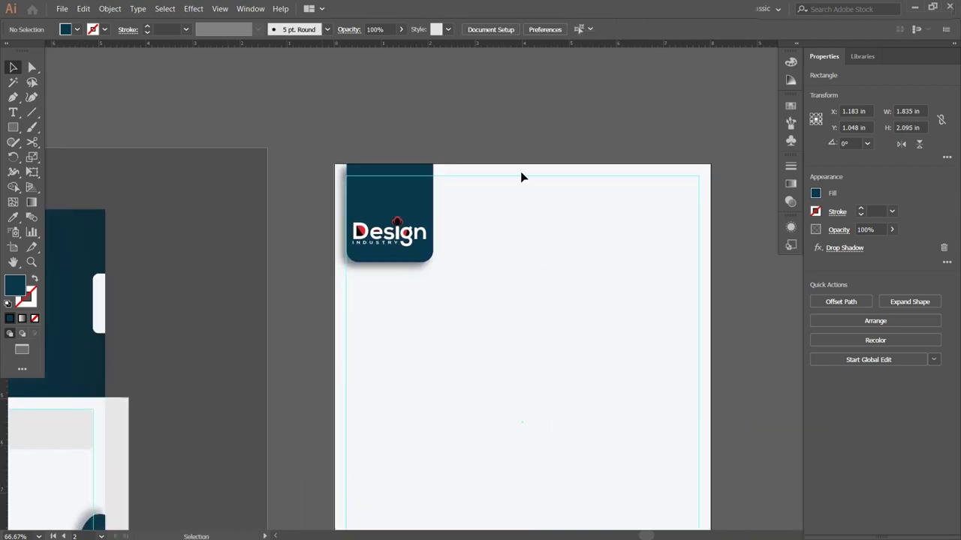
{"action": "scroll", "coordinate": [520, 172], "scroll_direction": "down", "scroll_amount": 1}
{"action": "left_click", "coordinate": [405, 214]}
{"action": "left_click_drag", "start_coordinate": [394, 226], "coordinate": [394, 227]}
{"action": "key", "text": "ctrl+minus"}
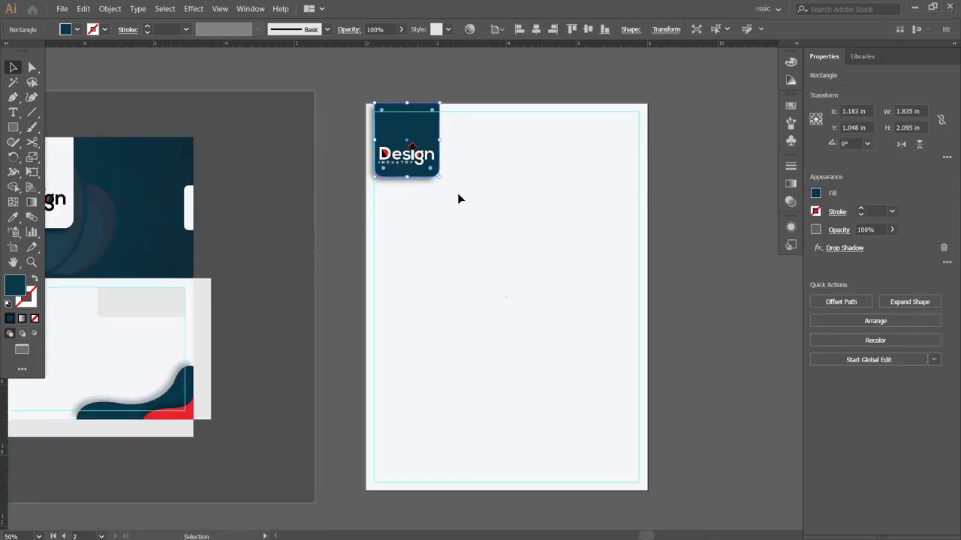
{"action": "left_click", "coordinate": [457, 193]}
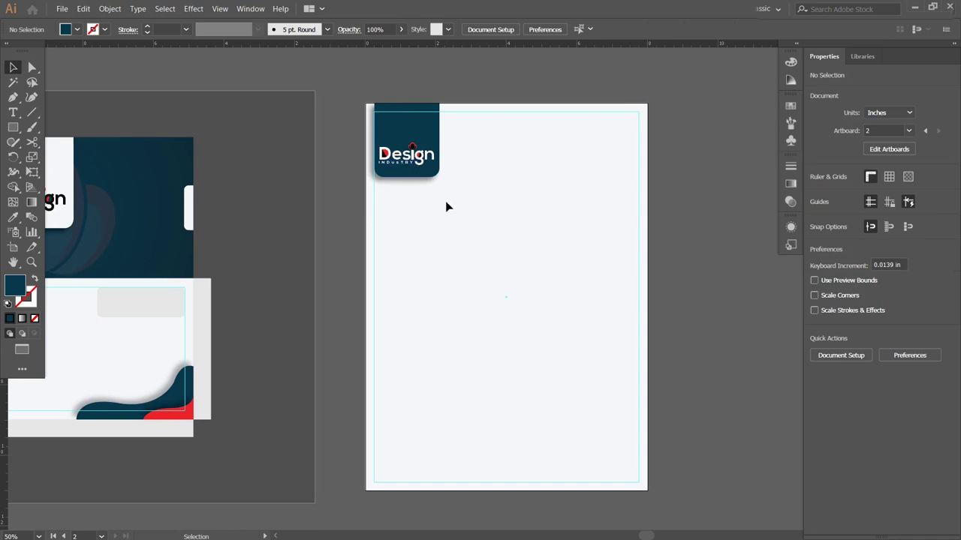
Step: Alt-drag the contact details block to the letterhead's top-right and bottom-align it with the logo tab
{"action": "left_click_drag", "start_coordinate": [446, 206], "coordinate": [496, 203]}
{"action": "scroll", "coordinate": [510, 222], "scroll_direction": "down", "scroll_amount": 1}
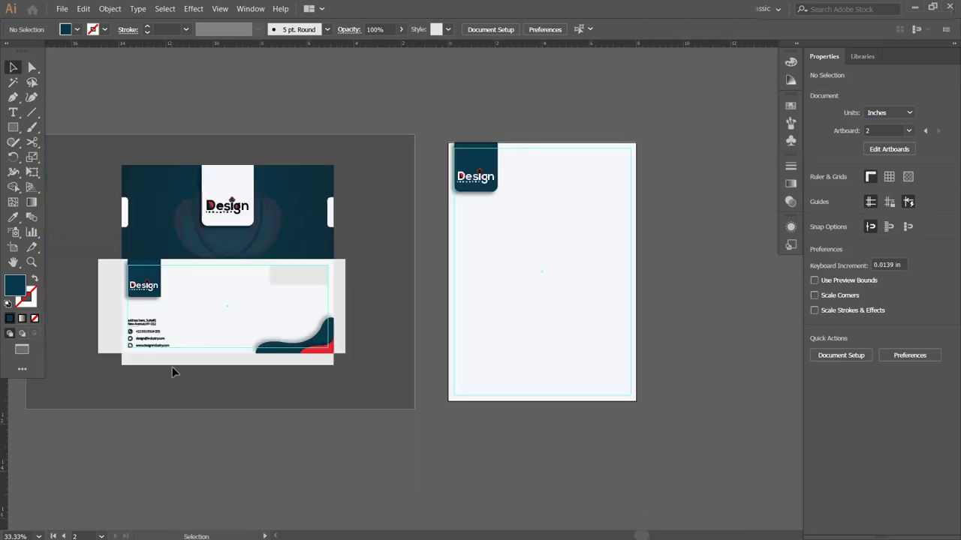
{"action": "mouse_move", "coordinate": [157, 342]}
{"action": "left_mouse_down"}
{"action": "mouse_move", "coordinate": [635, 195]}
{"action": "mouse_move", "coordinate": [621, 188]}
{"action": "left_mouse_up"}
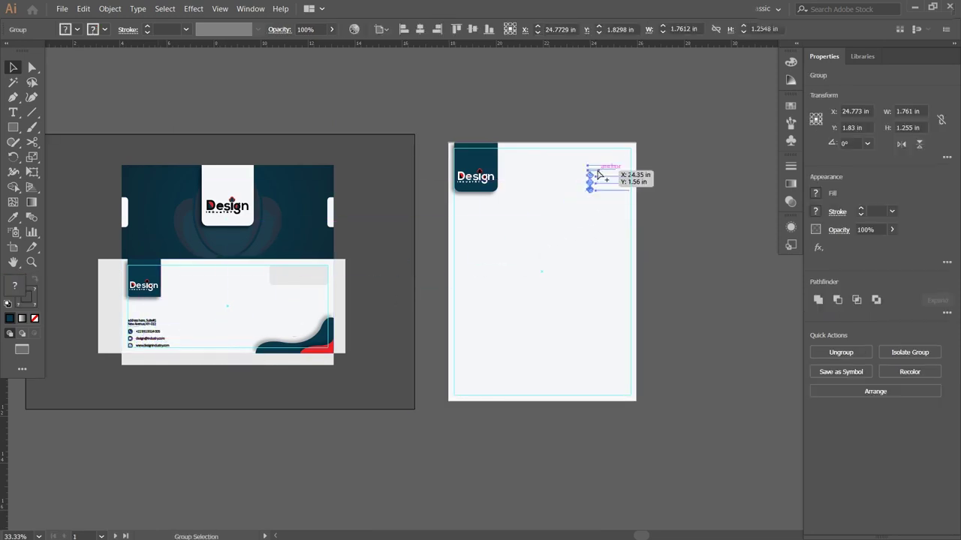
{"action": "scroll", "coordinate": [598, 171], "scroll_direction": "up", "scroll_amount": 1}
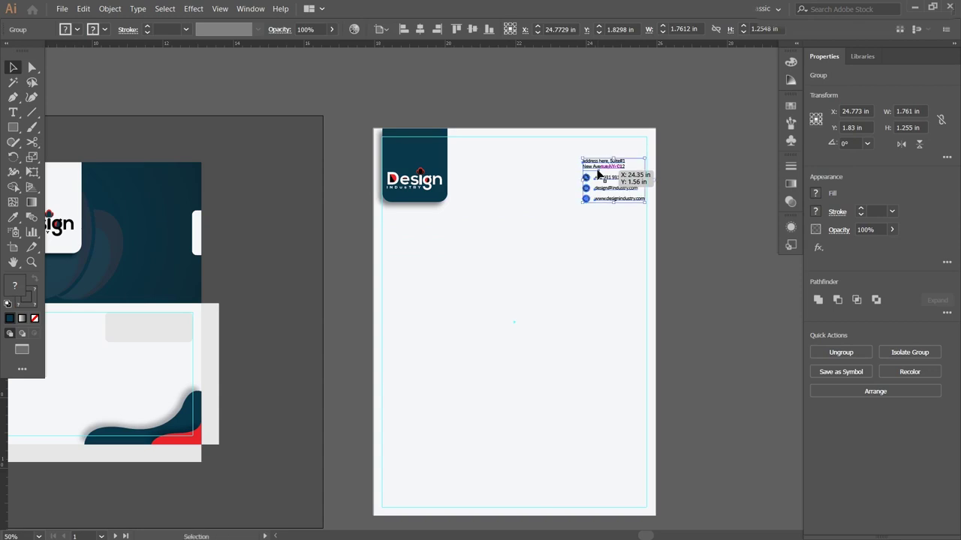
{"action": "left_click", "coordinate": [444, 165], "text": "shift"}
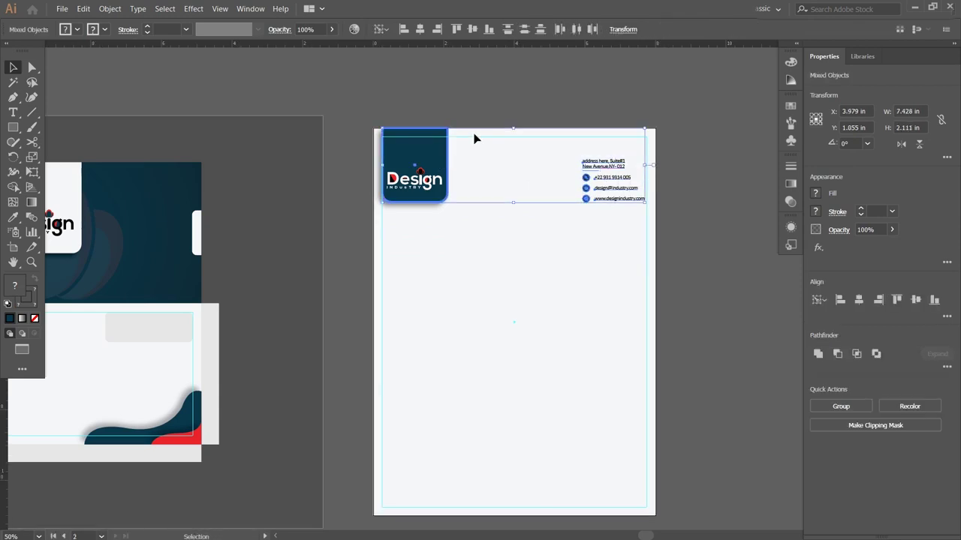
{"action": "left_click", "coordinate": [489, 29]}
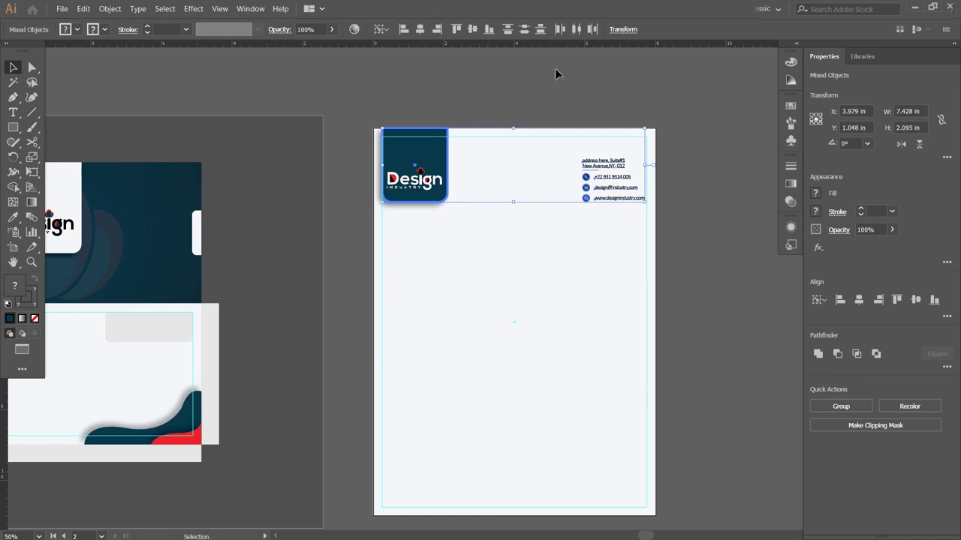
{"action": "left_click", "coordinate": [554, 68]}
{"action": "left_click", "coordinate": [614, 172]}
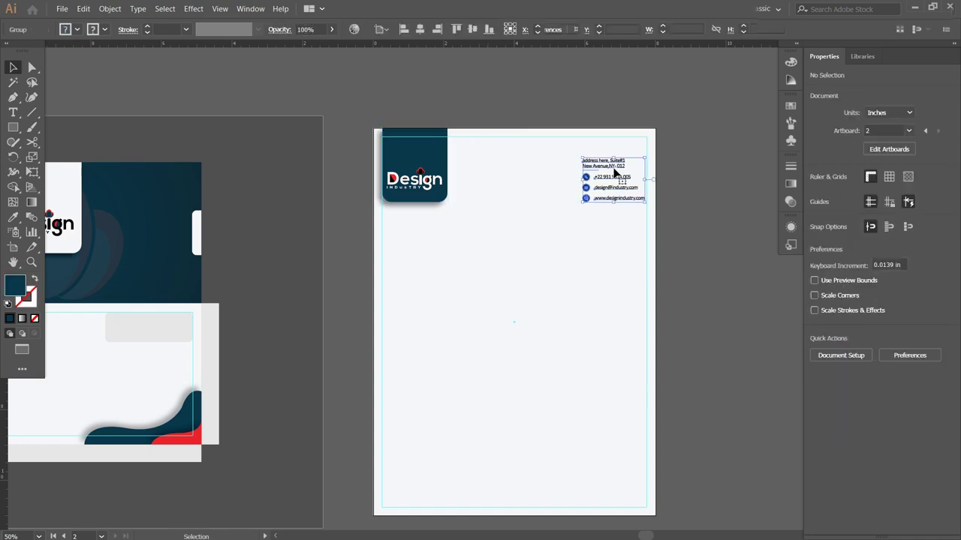
{"action": "left_click", "coordinate": [673, 198]}
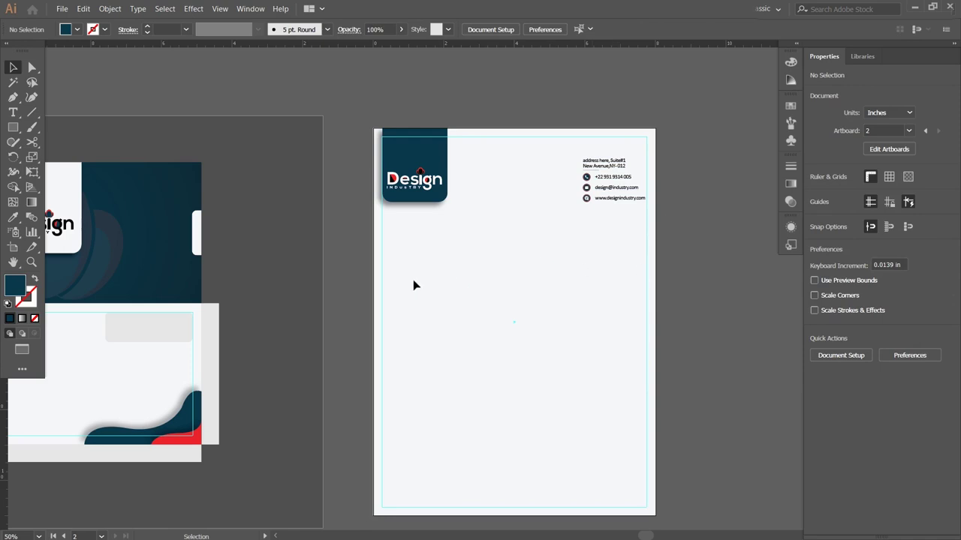
Step: Type the two lines "S. No :-" and "To" below the logo tab
{"action": "key", "text": "t"}
{"action": "left_click", "coordinate": [388, 261]}
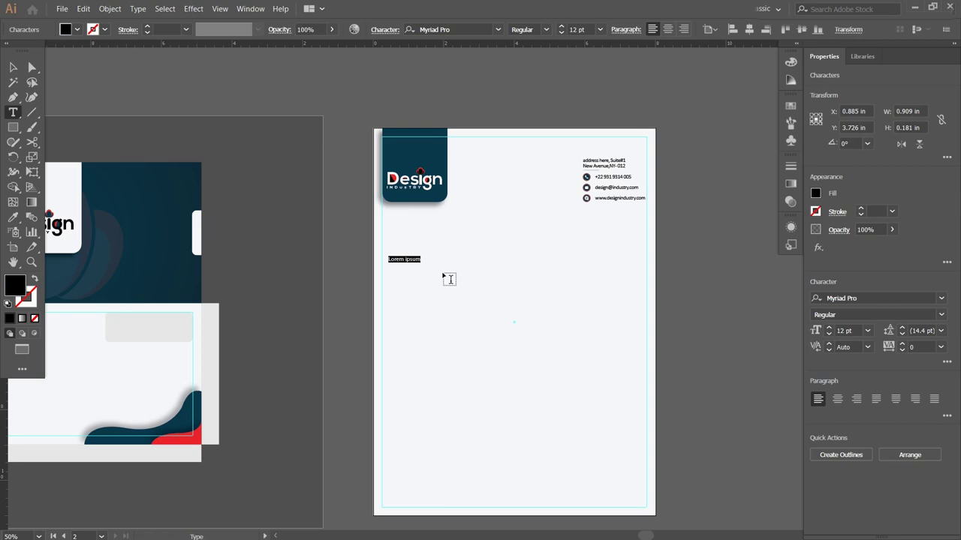
{"action": "key", "text": "ctrl+plus"}
{"action": "key", "text": "ctrl+plus"}
{"action": "key", "text": "ctrl+plus"}
{"action": "type", "text": "S"}
{"action": "type", "text": ">"}
{"action": "key", "text": "BackSpace"}
{"action": "type", "text": ".N"}
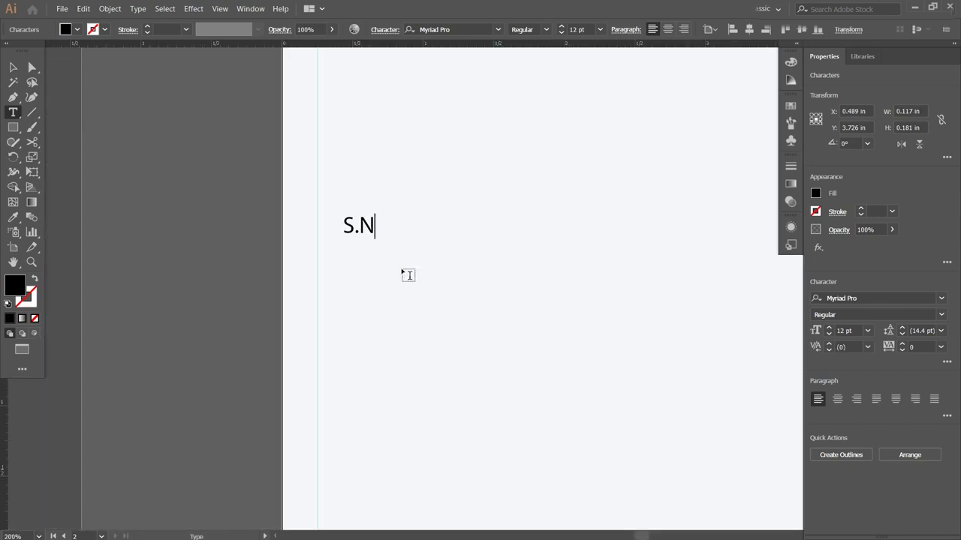
{"action": "key", "text": "BackSpace"}
{"action": "key", "text": "BackSpace"}
{"action": "type", "text": ". No"}
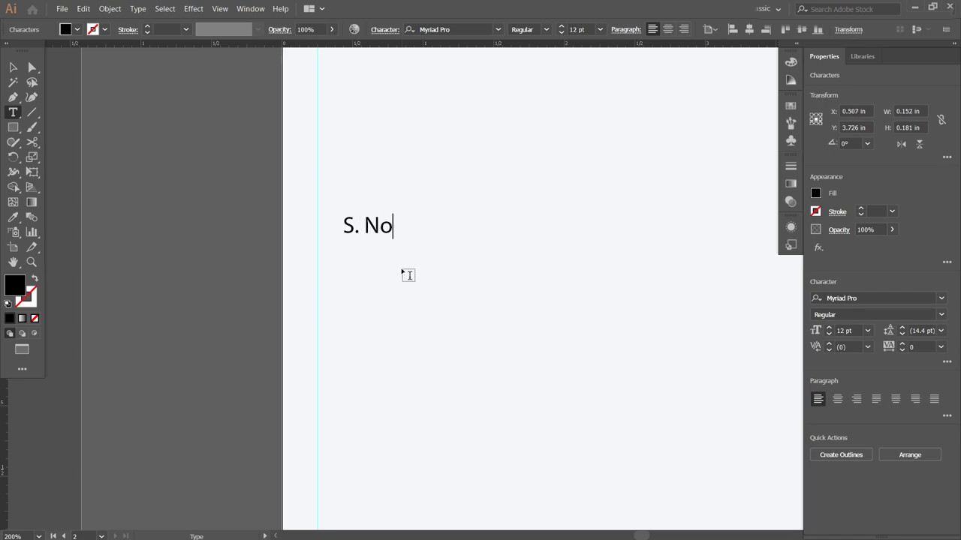
{"action": "type", "text": " :"}
{"action": "type", "text": "-"}
{"action": "type", "text": "t"}
{"action": "key", "text": "BackSpace"}
{"action": "type", "text": "To"}
{"action": "key", "text": "Escape"}
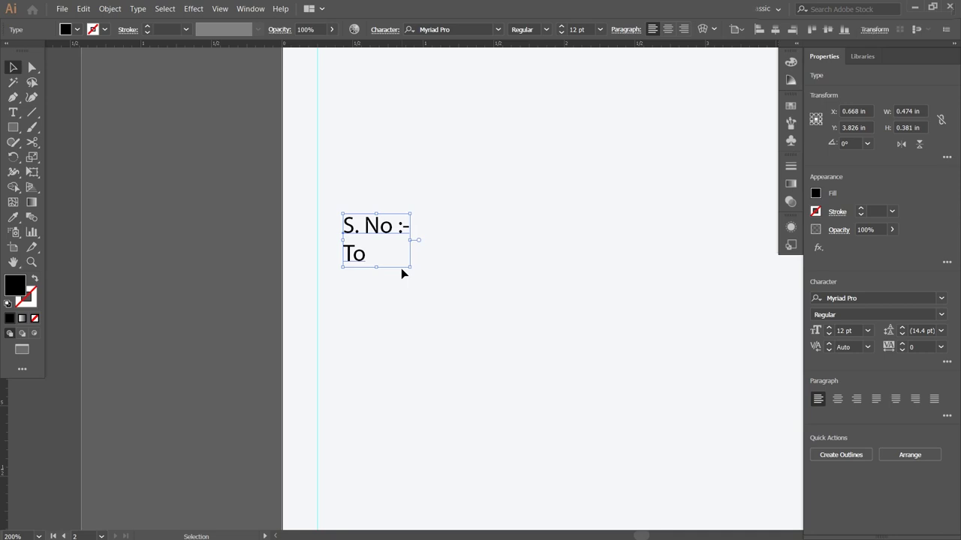
Step: Give the S. No/To text 21 pt leading and 14 pt size, nudged slightly left
{"action": "left_click", "coordinate": [386, 30]}
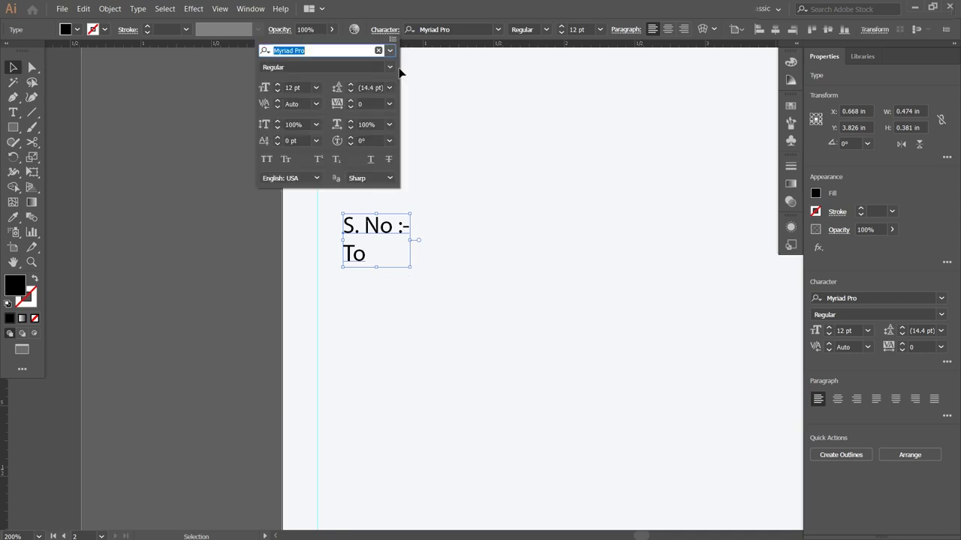
{"action": "left_click", "coordinate": [389, 88]}
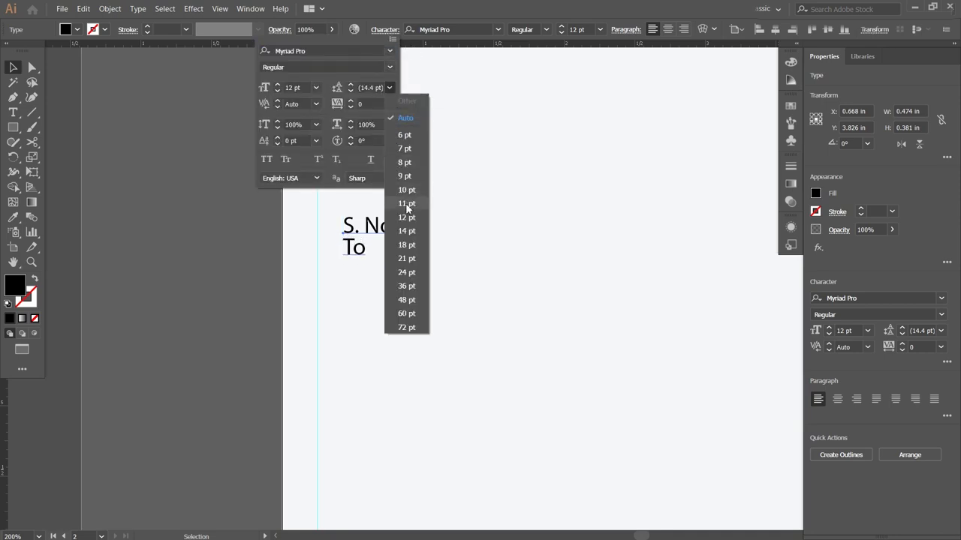
{"action": "left_click", "coordinate": [403, 259]}
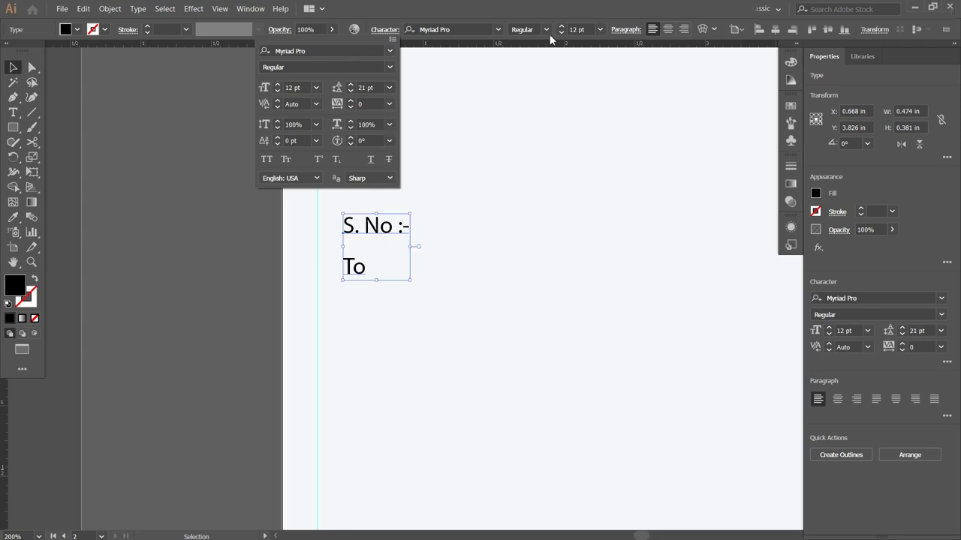
{"action": "left_click", "coordinate": [384, 31]}
{"action": "key", "text": "ctrl+shift+a"}
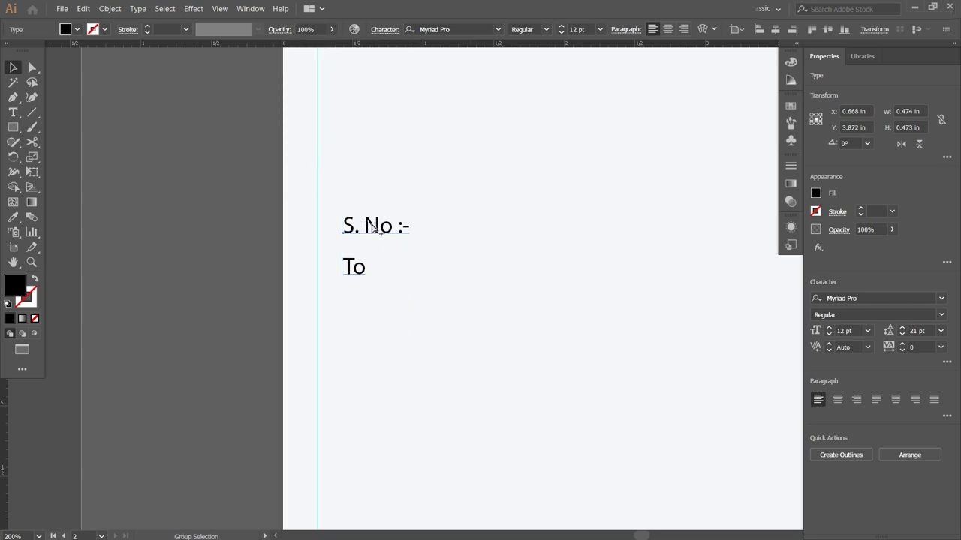
{"action": "scroll", "coordinate": [373, 227], "scroll_direction": "down", "scroll_amount": 1}
{"action": "scroll", "coordinate": [373, 227], "scroll_direction": "down", "scroll_amount": 1}
{"action": "left_click_drag", "start_coordinate": [427, 203], "coordinate": [339, 226]}
{"action": "left_click_drag", "start_coordinate": [289, 257], "coordinate": [274, 257]}
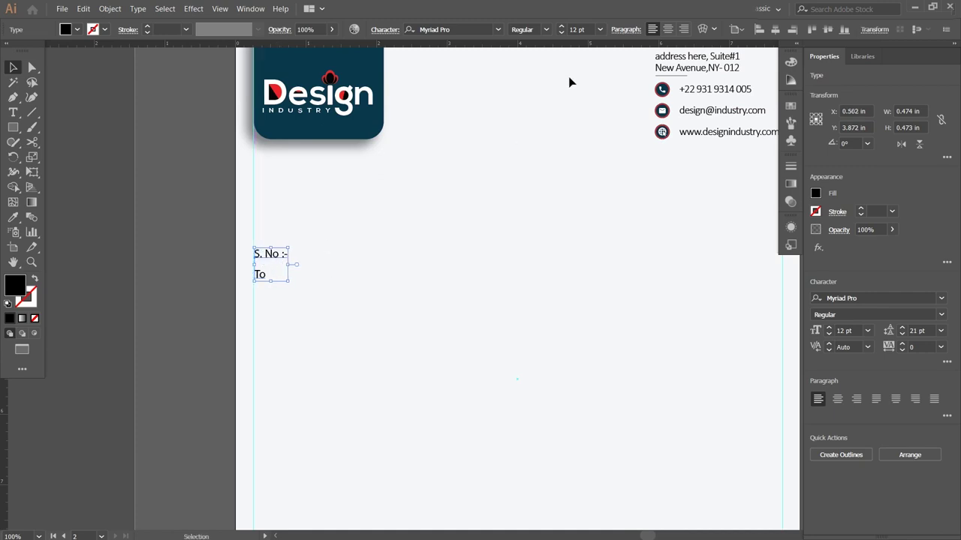
{"action": "left_click", "coordinate": [563, 28]}
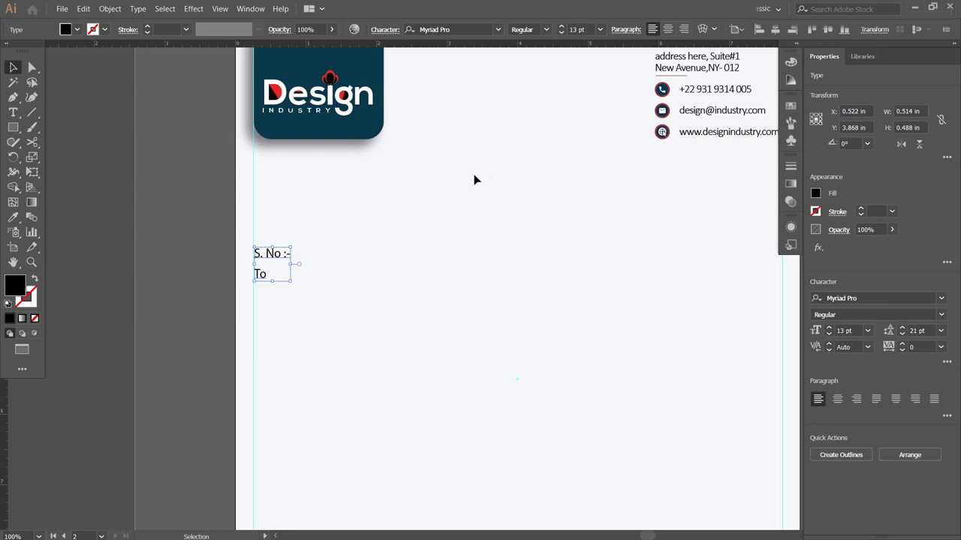
{"action": "left_click", "coordinate": [562, 28]}
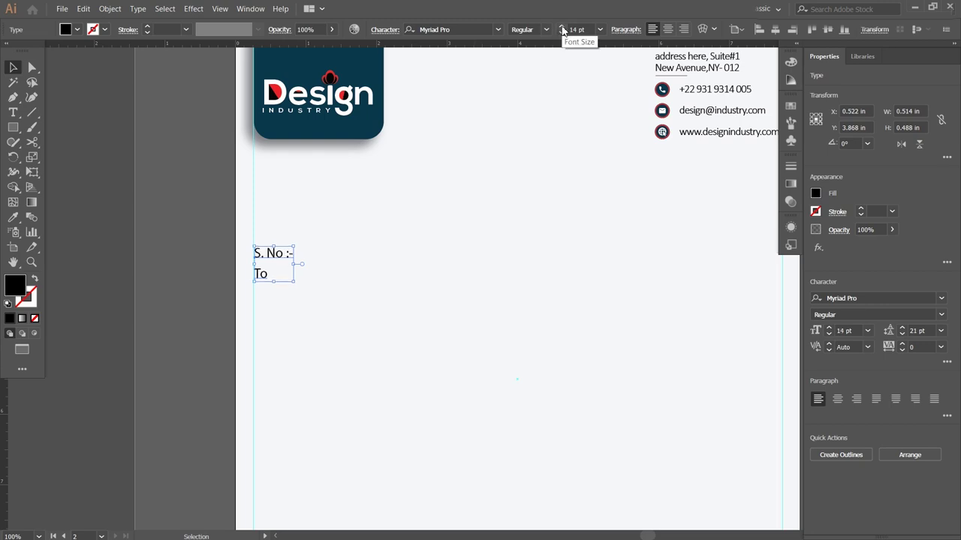
{"action": "left_click", "coordinate": [442, 253]}
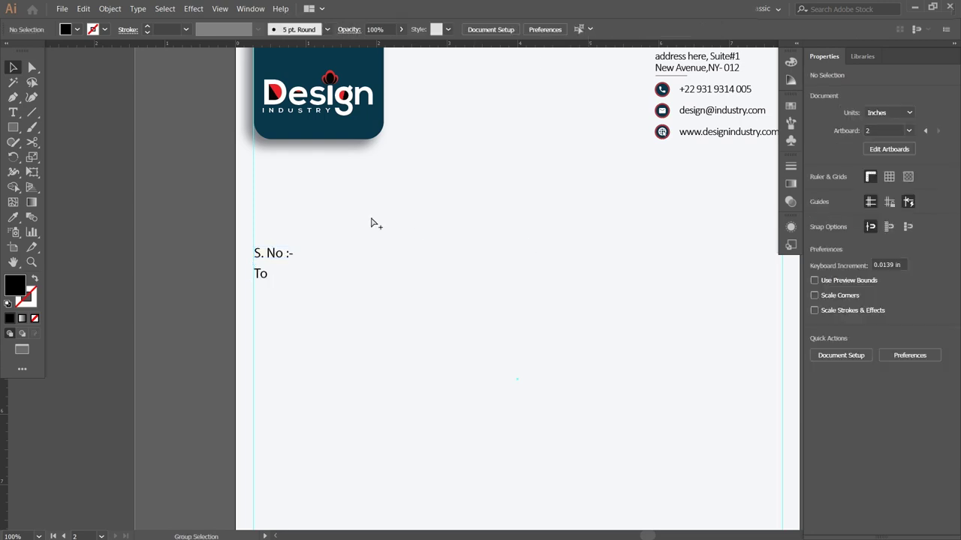
Step: Draw a placeholder-filled text area below the "To" line
{"action": "key", "text": "ctrl+minus"}
{"action": "key", "text": "ctrl+minus"}
{"action": "left_click_drag", "start_coordinate": [403, 219], "coordinate": [388, 215]}
{"action": "scroll", "coordinate": [322, 263], "scroll_direction": "up", "scroll_amount": 1, "text": "alt"}
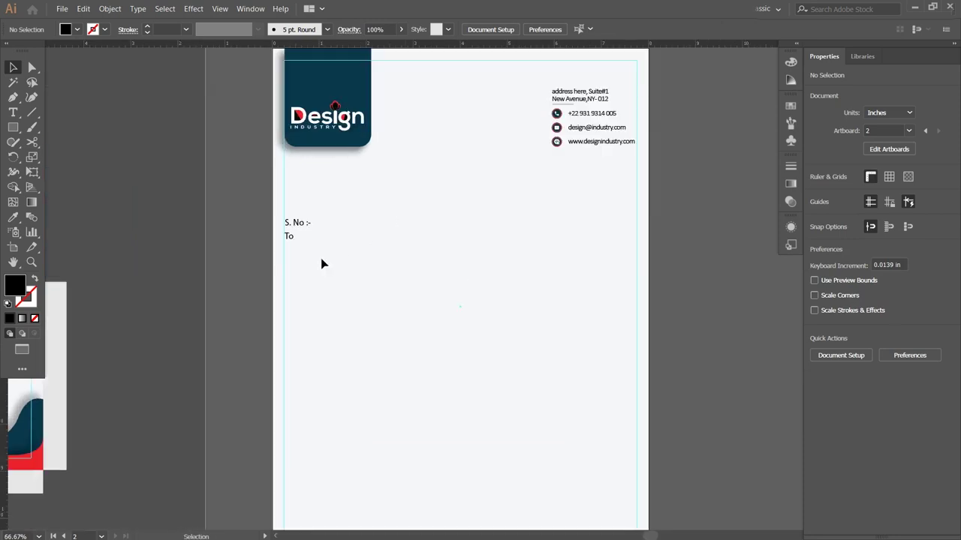
{"action": "key", "text": "t"}
{"action": "mouse_move", "coordinate": [283, 251]}
{"action": "left_mouse_down"}
{"action": "mouse_move", "coordinate": [347, 305]}
{"action": "mouse_move", "coordinate": [637, 478]}
{"action": "left_mouse_up"}
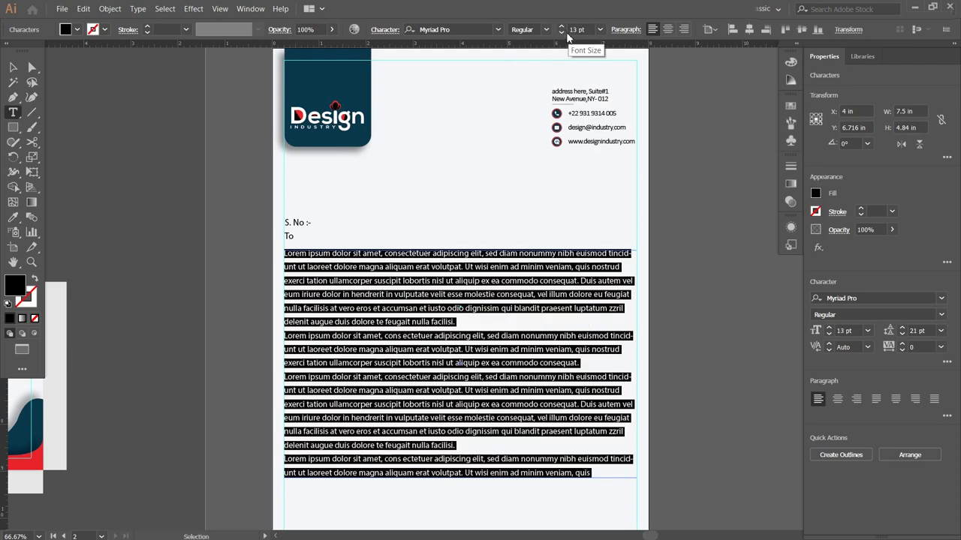
Step: Set the body text to 12 pt and delete everything from "hendrerit" onward
{"action": "left_click", "coordinate": [561, 34]}
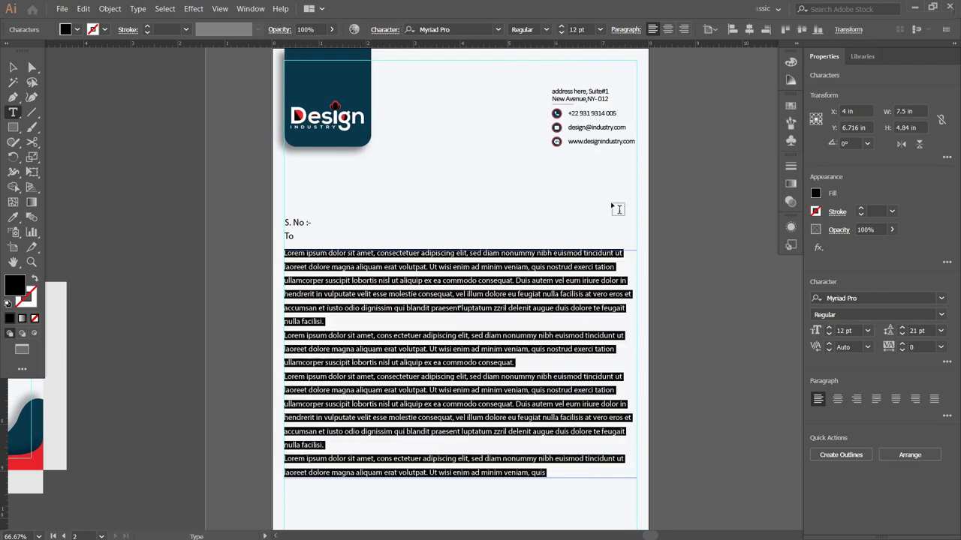
{"action": "left_click_drag", "start_coordinate": [567, 471], "coordinate": [285, 415]}
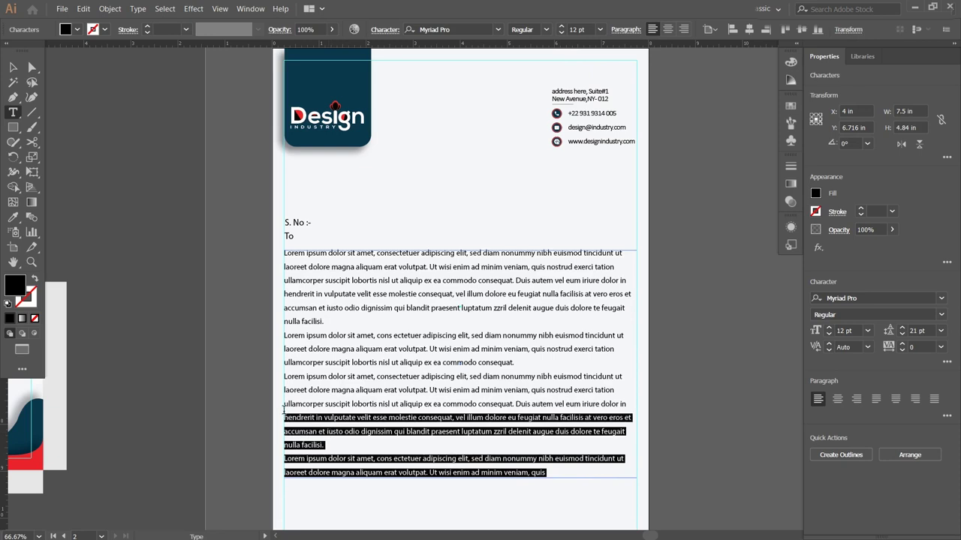
{"action": "key", "text": "BackSpace"}
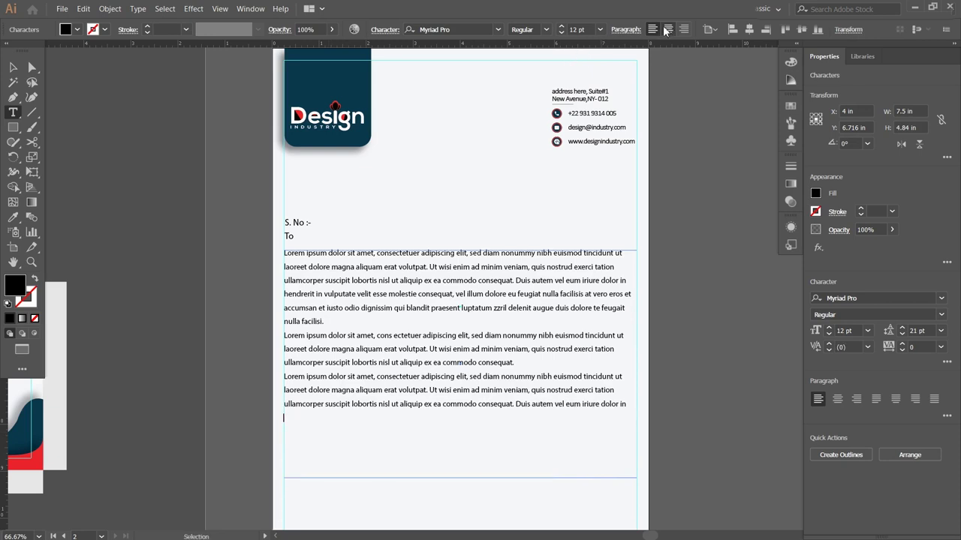
{"action": "left_click", "coordinate": [384, 30]}
{"action": "left_click", "coordinate": [390, 88]}
{"action": "left_click", "coordinate": [402, 118]}
{"action": "key", "text": "Escape"}
{"action": "key", "text": "Escape"}
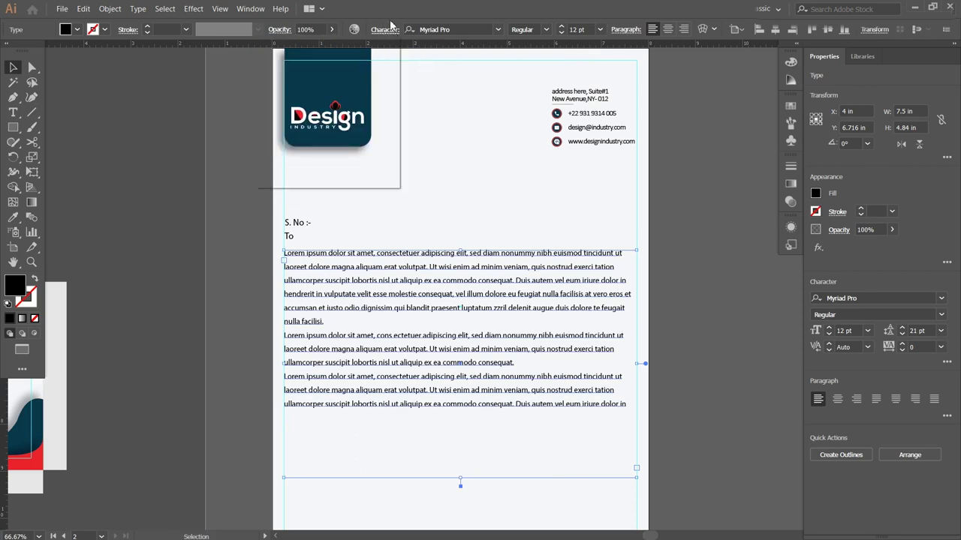
Step: Set the body text's leading to Auto
{"action": "left_click", "coordinate": [391, 29]}
{"action": "left_click", "coordinate": [391, 90]}
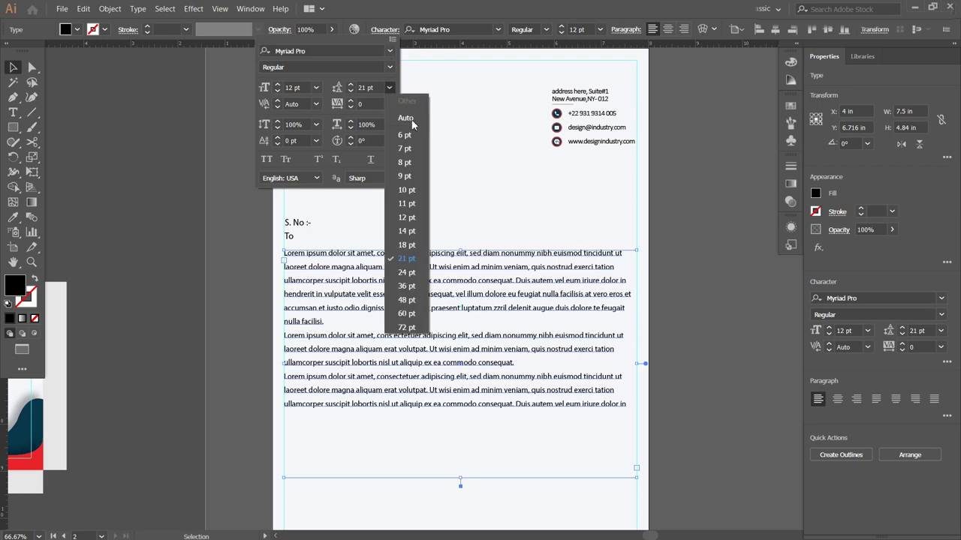
{"action": "left_click", "coordinate": [415, 125]}
{"action": "key", "text": "Escape"}
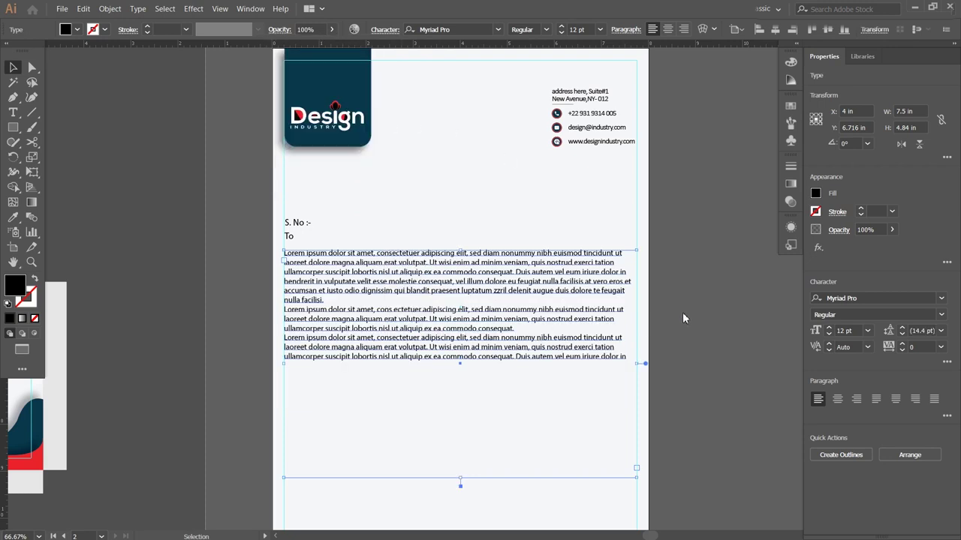
{"action": "left_click", "coordinate": [686, 357]}
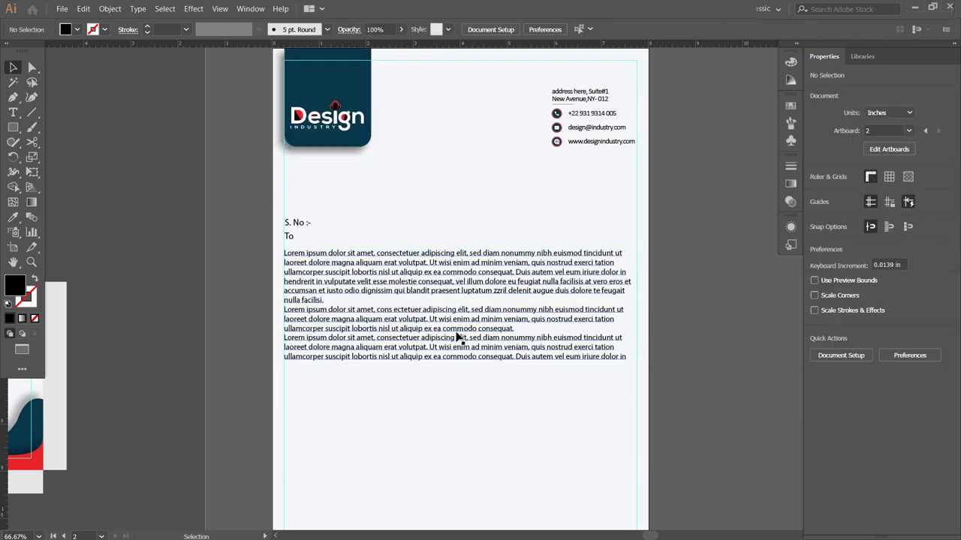
Step: Insert blank lines before the second and third body paragraphs
{"action": "key", "text": "t"}
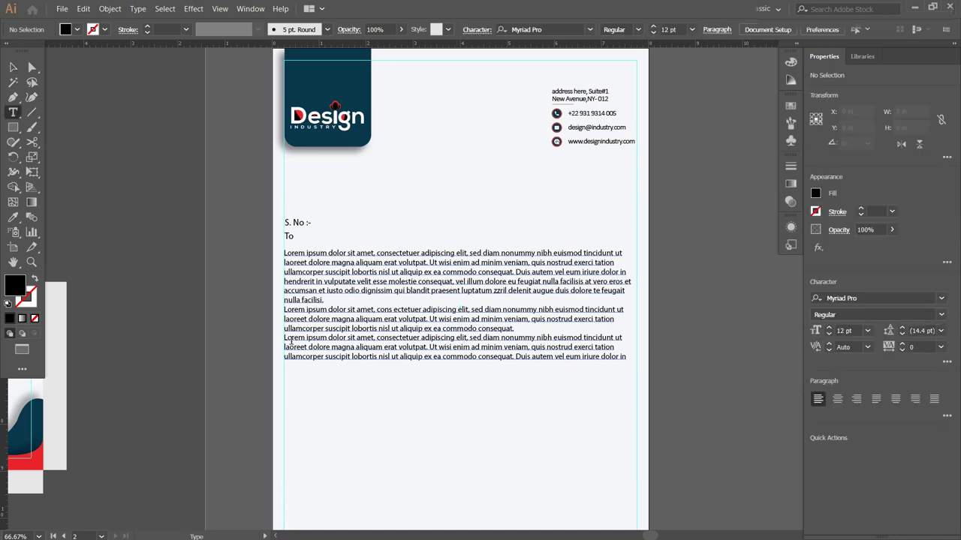
{"action": "left_click", "coordinate": [331, 342]}
{"action": "key", "text": "Return"}
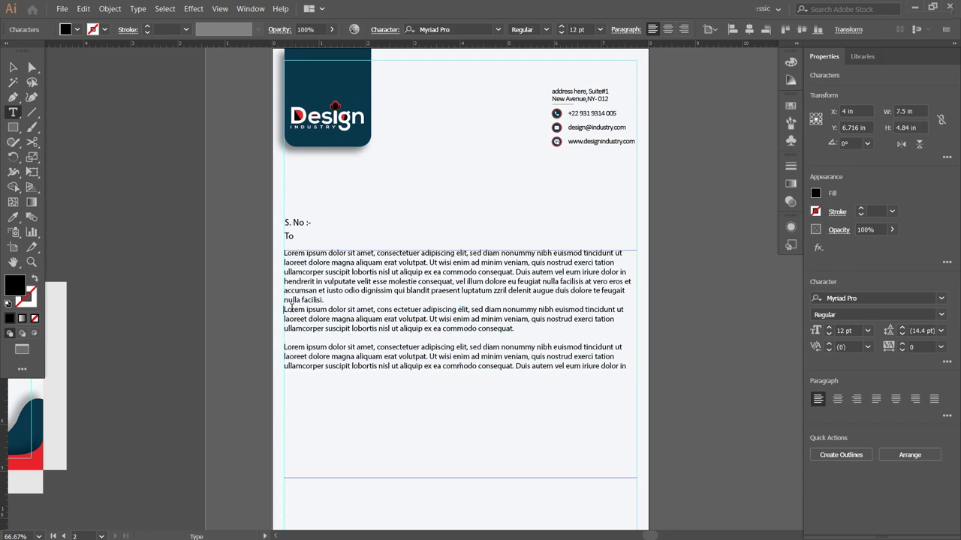
{"action": "key", "text": "Return"}
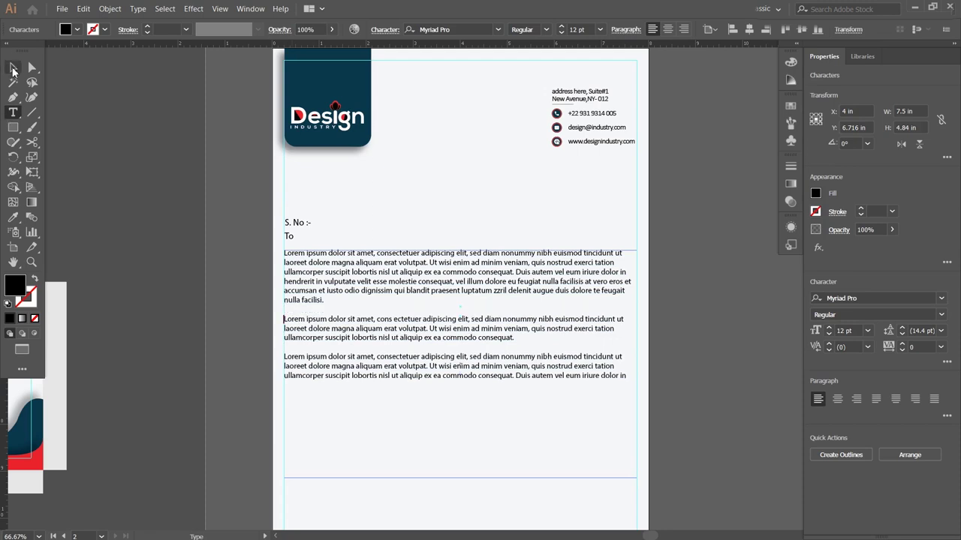
Step: Shrink the body text frame to fit and nudge the S. No and body text up
{"action": "left_click", "coordinate": [13, 68]}
{"action": "left_click_drag", "start_coordinate": [459, 478], "coordinate": [463, 387]}
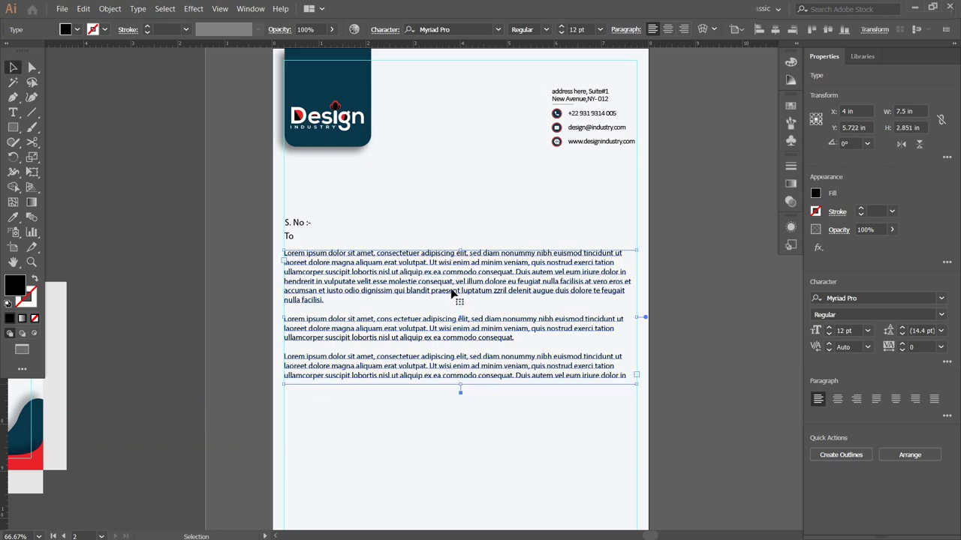
{"action": "left_click", "coordinate": [717, 320]}
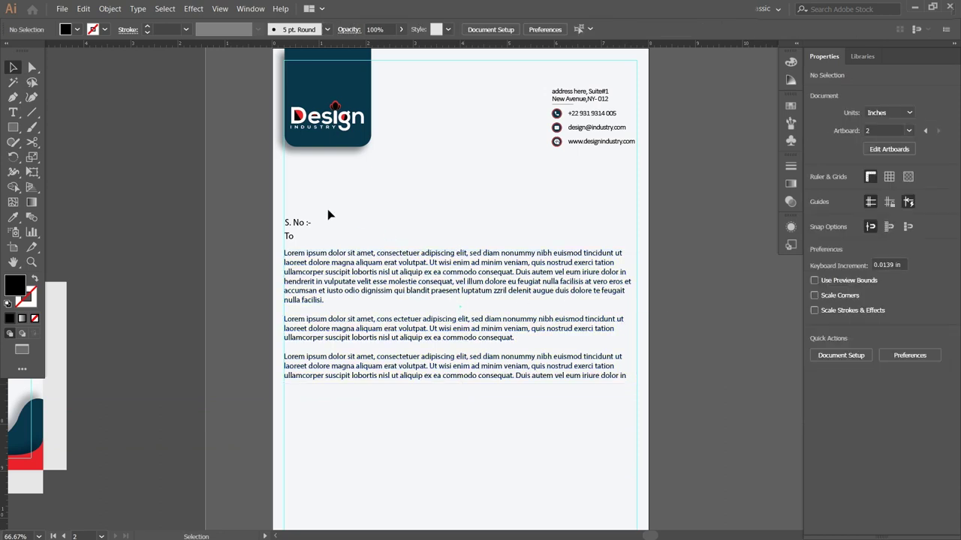
{"action": "left_click", "coordinate": [297, 267]}
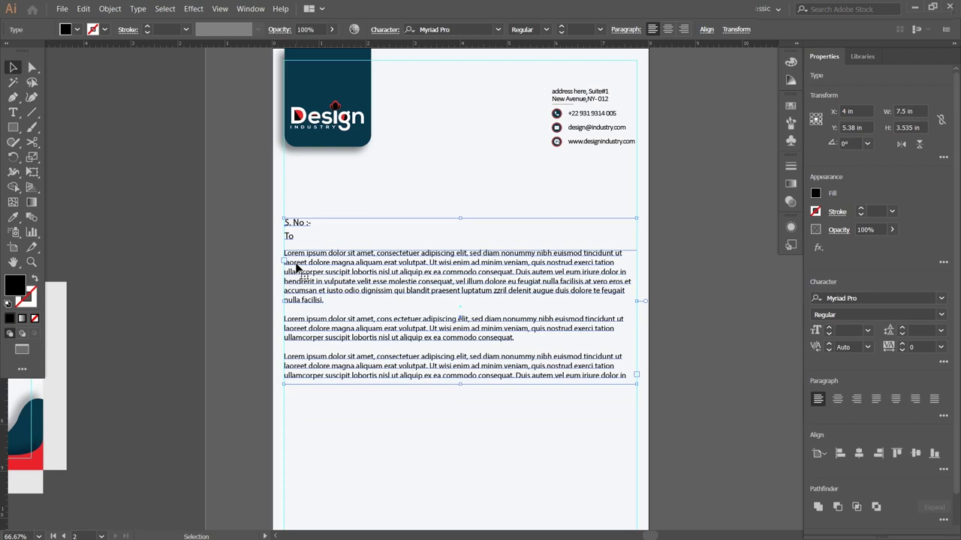
{"action": "key", "text": "shift+Up"}
{"action": "key", "text": "shift+Up"}
{"action": "key", "text": "shift+Up"}
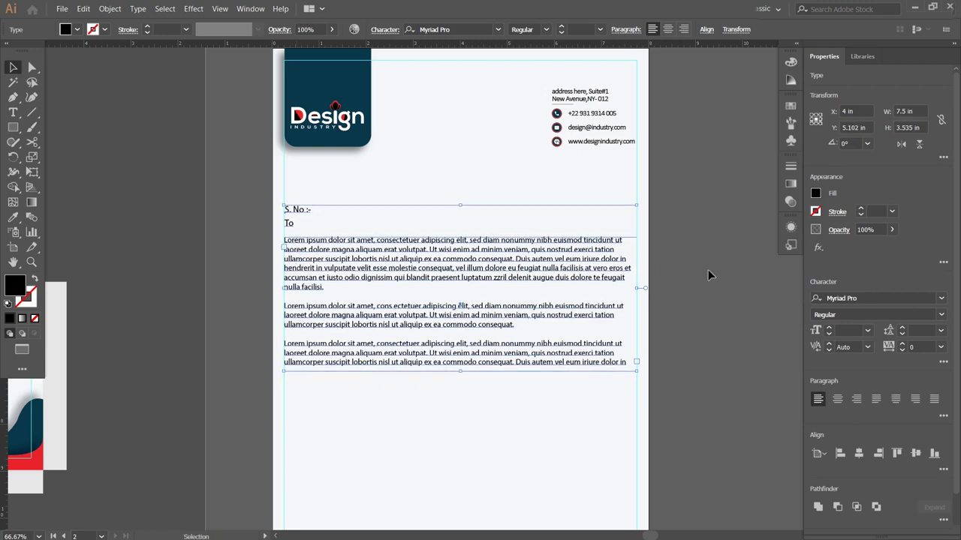
{"action": "left_click", "coordinate": [708, 271]}
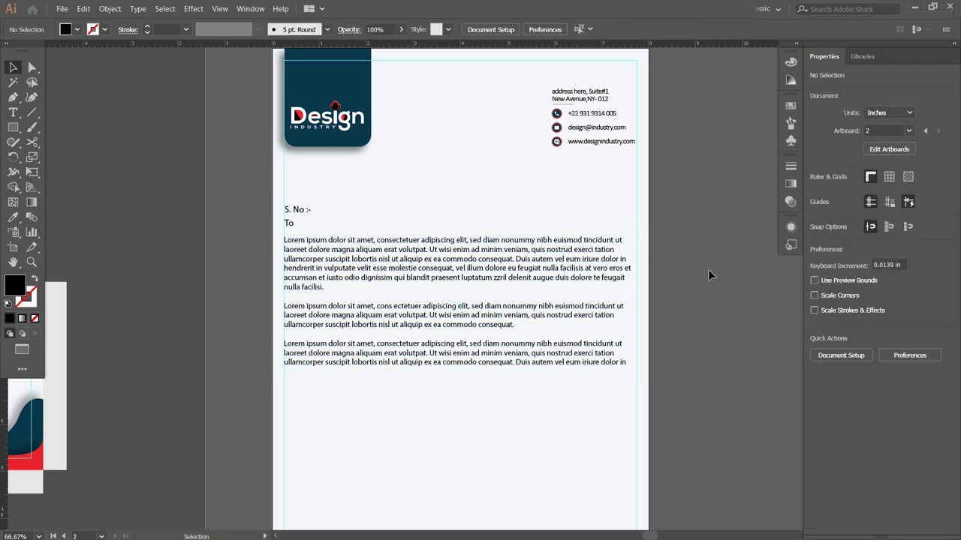
Step: Type a "Date : __/__/____" line to the right of S. No
{"action": "key", "text": "t"}
{"action": "left_click", "coordinate": [517, 212]}
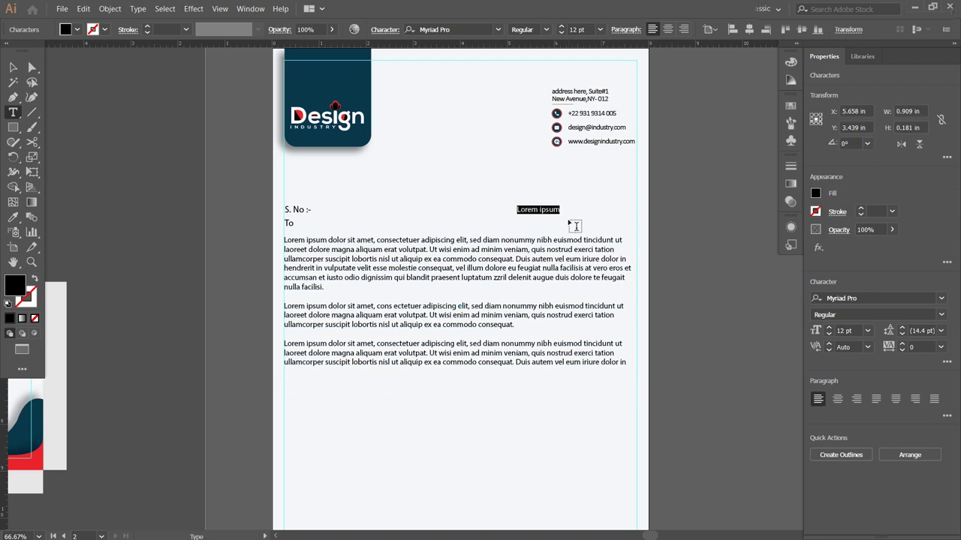
{"action": "type", "text": "Date"}
{"action": "key", "text": "Escape"}
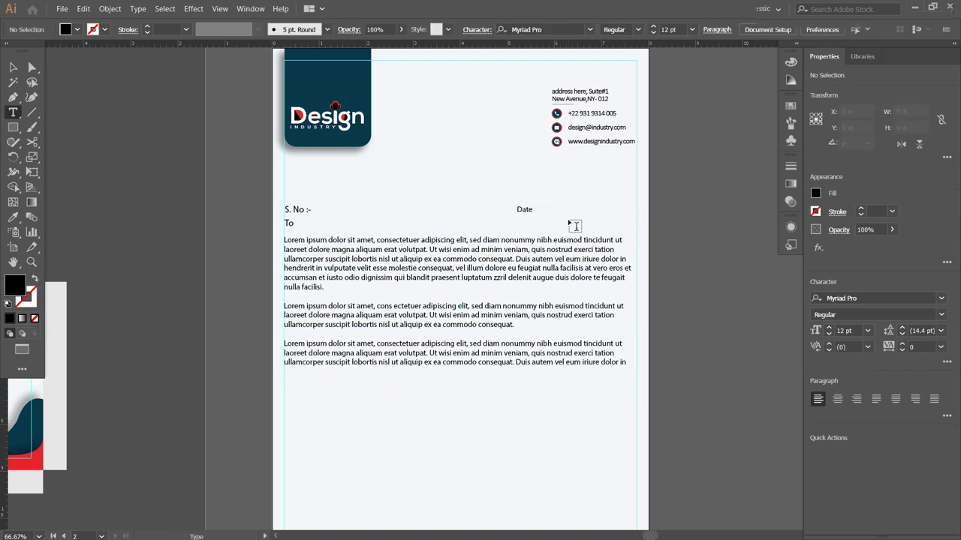
{"action": "left_click", "coordinate": [531, 210]}
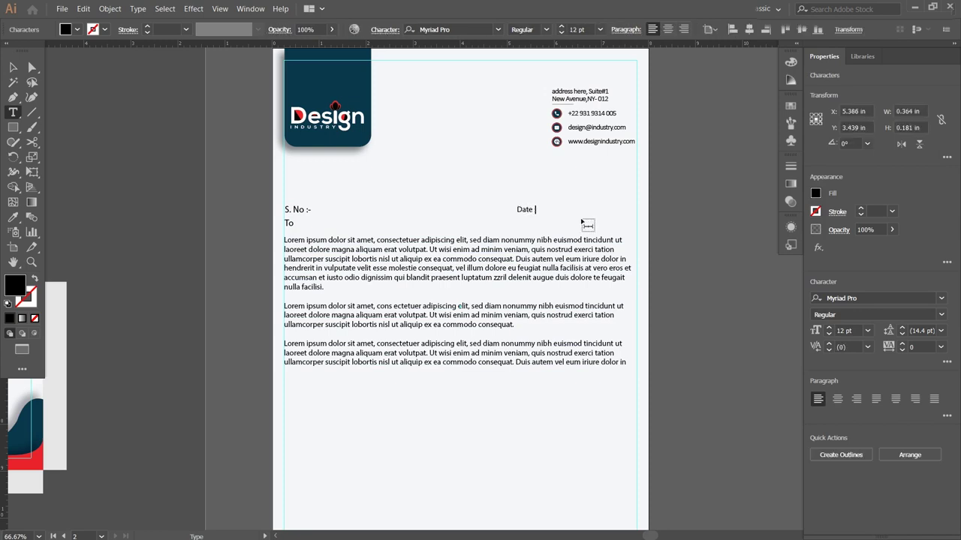
{"action": "type", "text": ": _/__/__"}
{"action": "key", "text": "Escape"}
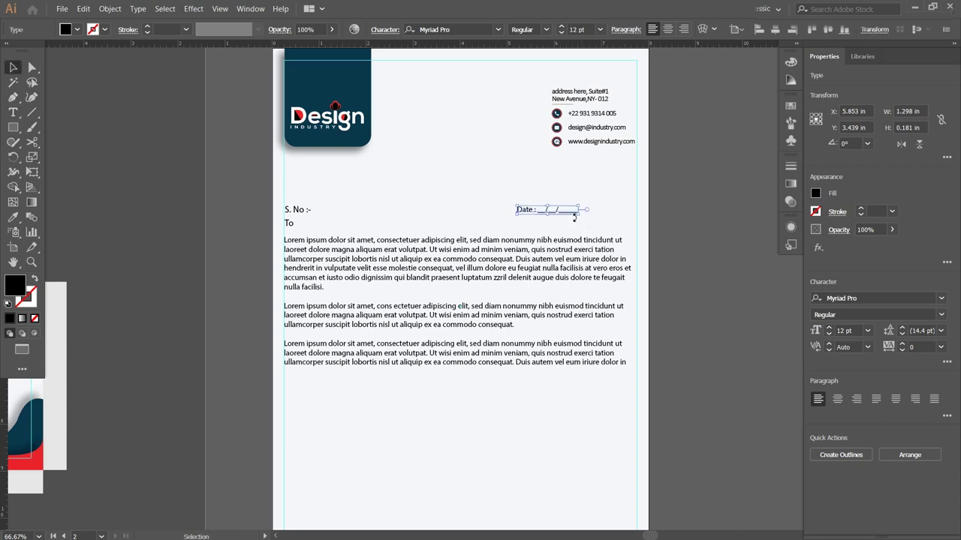
Step: Top-align the Date line with "S. No :-" and move it to the right margin
{"action": "left_click", "coordinate": [296, 213], "text": "shift"}
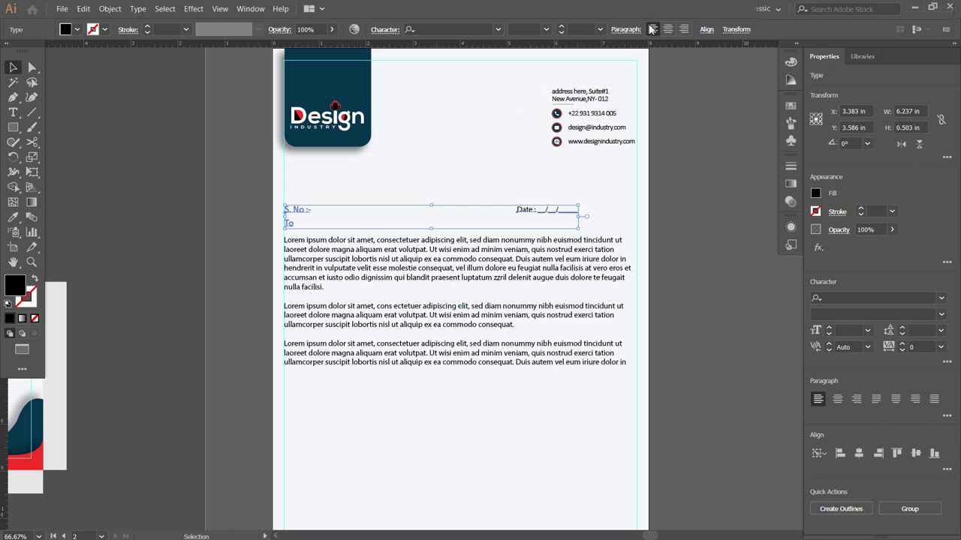
{"action": "left_click", "coordinate": [707, 30]}
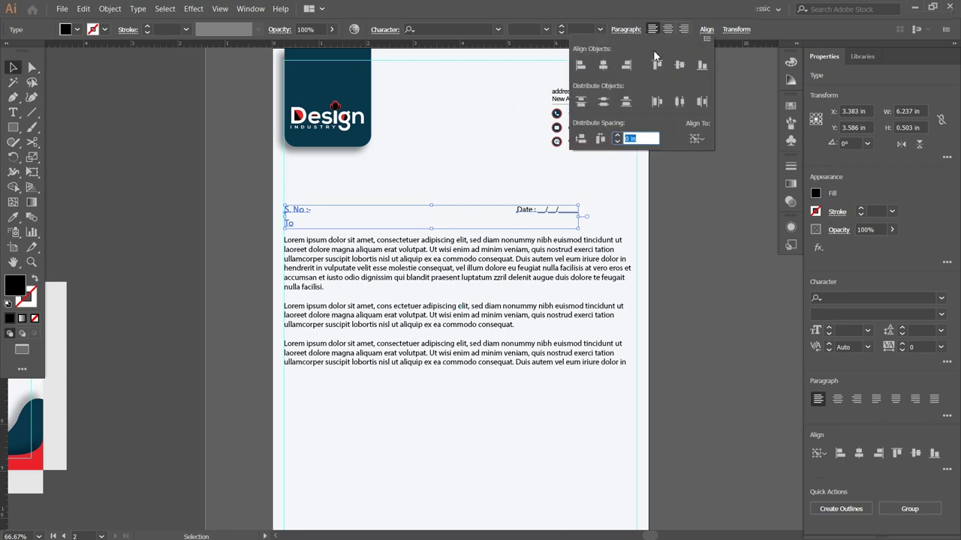
{"action": "left_click", "coordinate": [662, 65]}
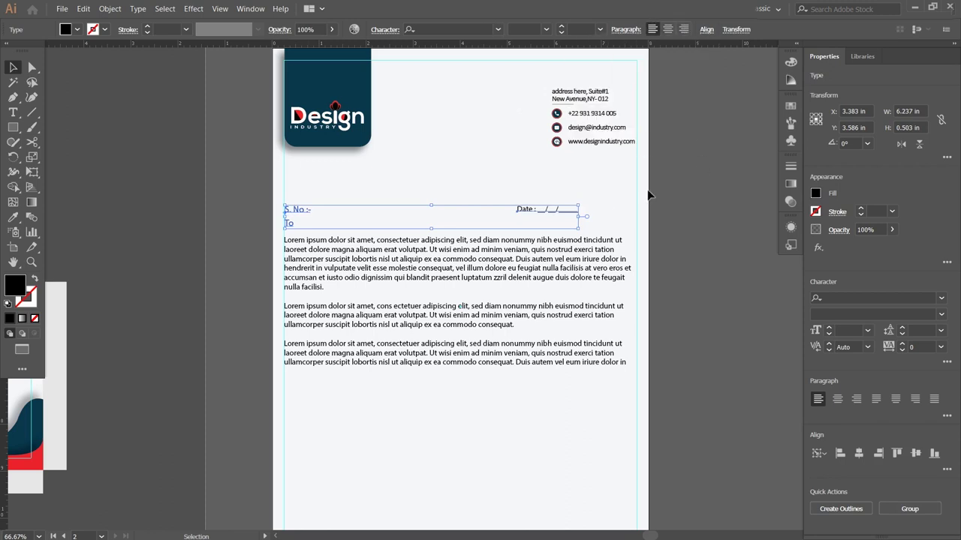
{"action": "left_click", "coordinate": [678, 213]}
{"action": "left_click_drag", "start_coordinate": [564, 211], "coordinate": [621, 210]}
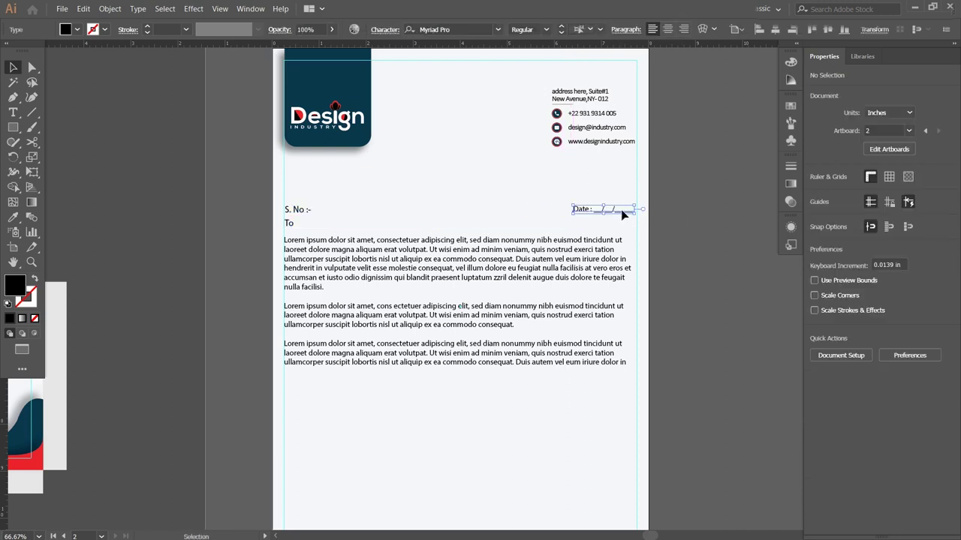
{"action": "left_click", "coordinate": [609, 274]}
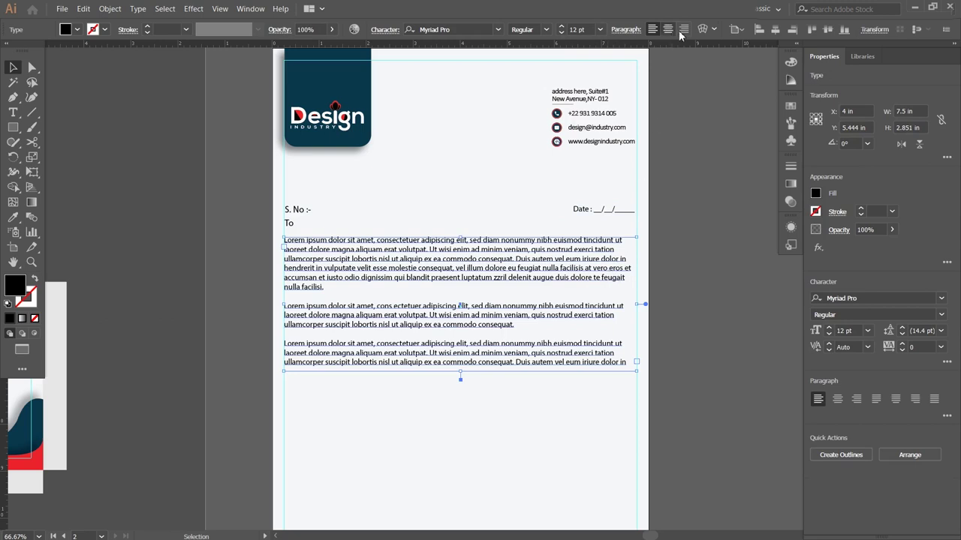
Step: Justify the body paragraphs with the last line aligned left
{"action": "left_click", "coordinate": [633, 31]}
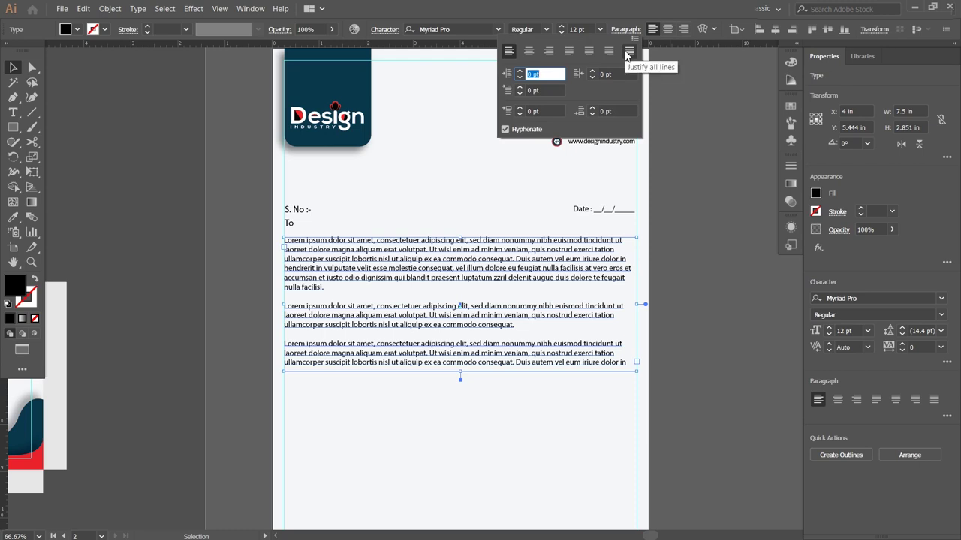
{"action": "left_click", "coordinate": [568, 51]}
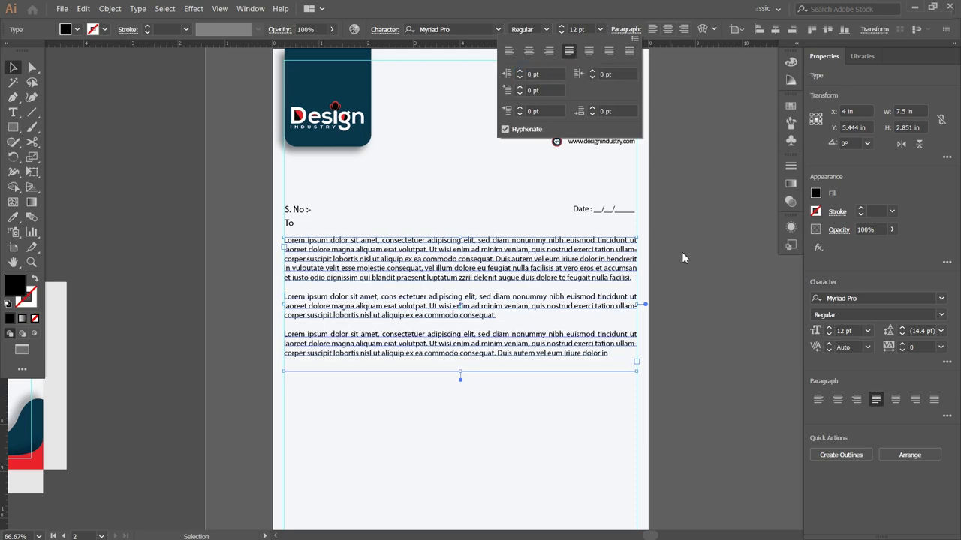
Step: Copy the dark-blue and red waves from the business card to the letterhead's bottom-right corner
{"action": "left_click", "coordinate": [699, 311]}
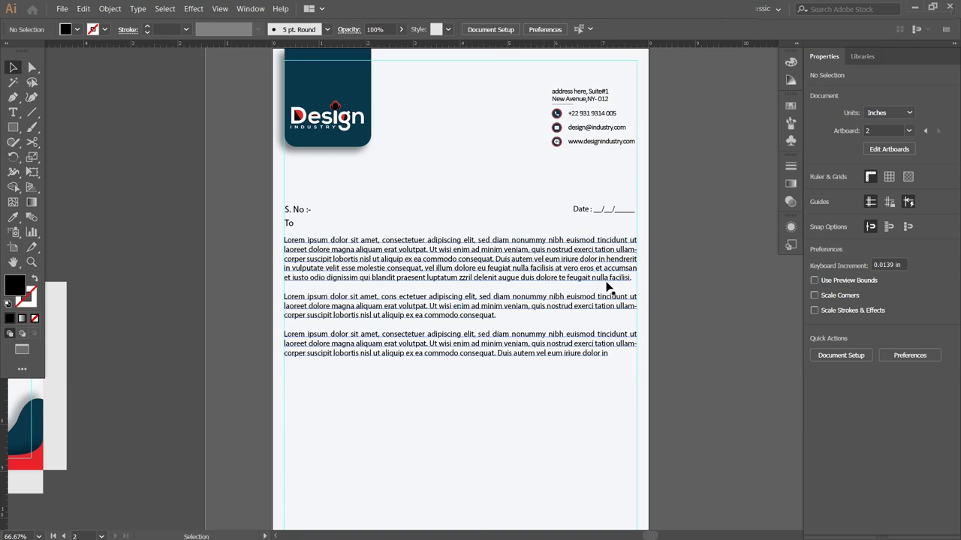
{"action": "scroll", "coordinate": [520, 280], "scroll_direction": "down", "scroll_amount": 2}
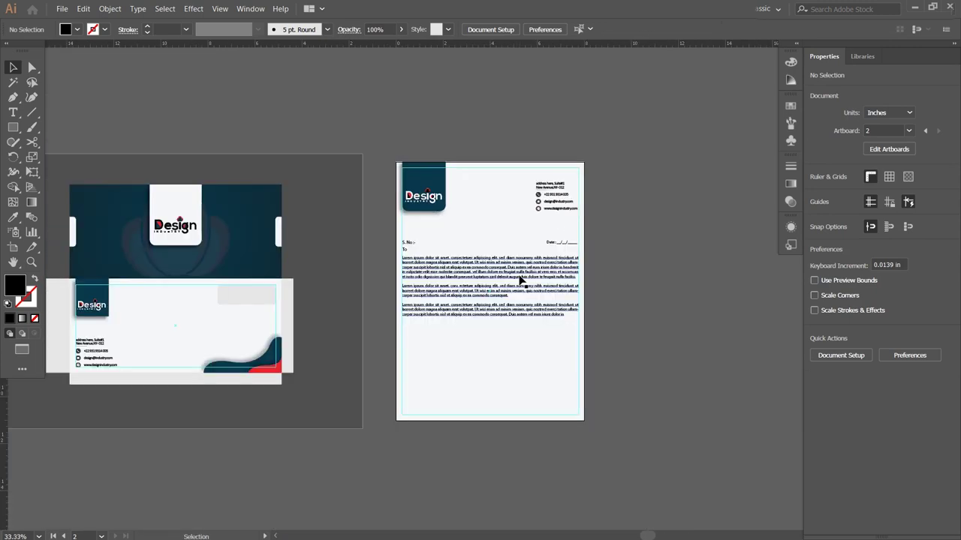
{"action": "scroll", "coordinate": [461, 318], "scroll_direction": "up", "scroll_amount": 1}
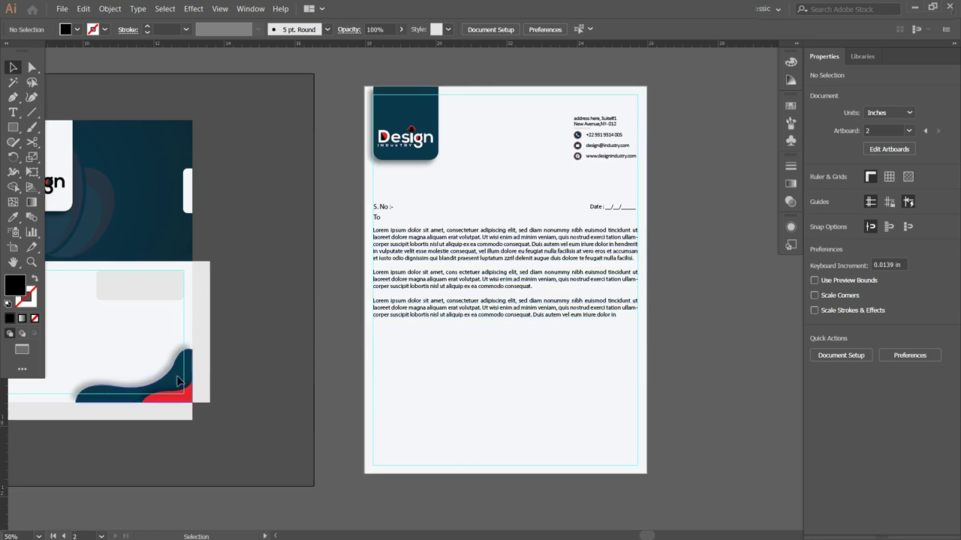
{"action": "left_click", "coordinate": [184, 389]}
{"action": "left_click", "coordinate": [180, 399], "text": "shift"}
{"action": "left_click_drag", "start_coordinate": [173, 385], "coordinate": [631, 456]}
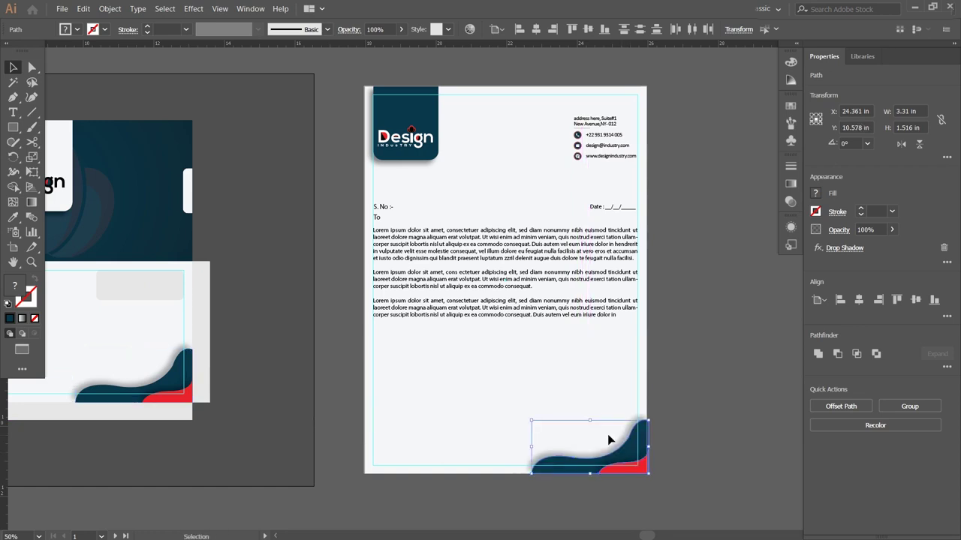
Step: Trim the wave copy slightly shorter and narrower, then deselect it
{"action": "left_click_drag", "start_coordinate": [590, 421], "coordinate": [591, 426]}
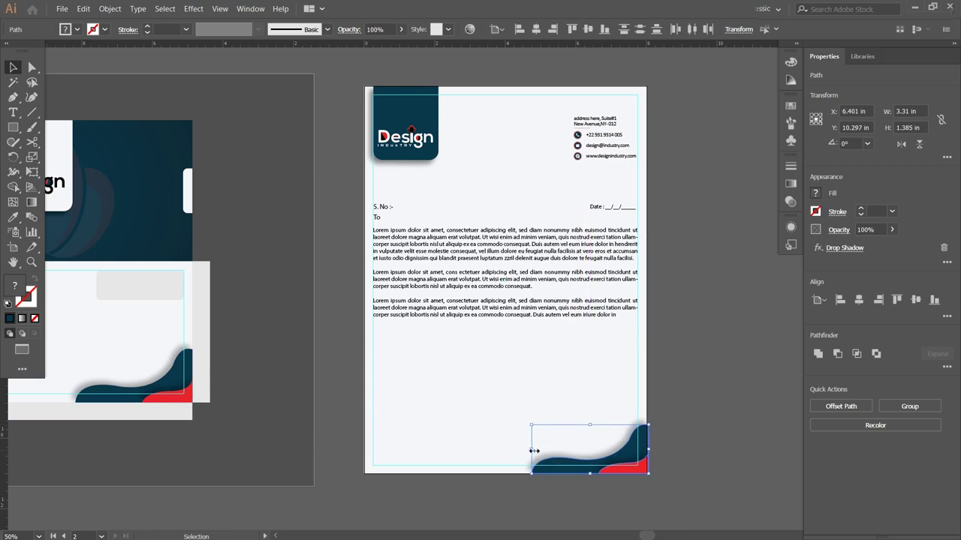
{"action": "left_click_drag", "start_coordinate": [531, 449], "coordinate": [536, 449]}
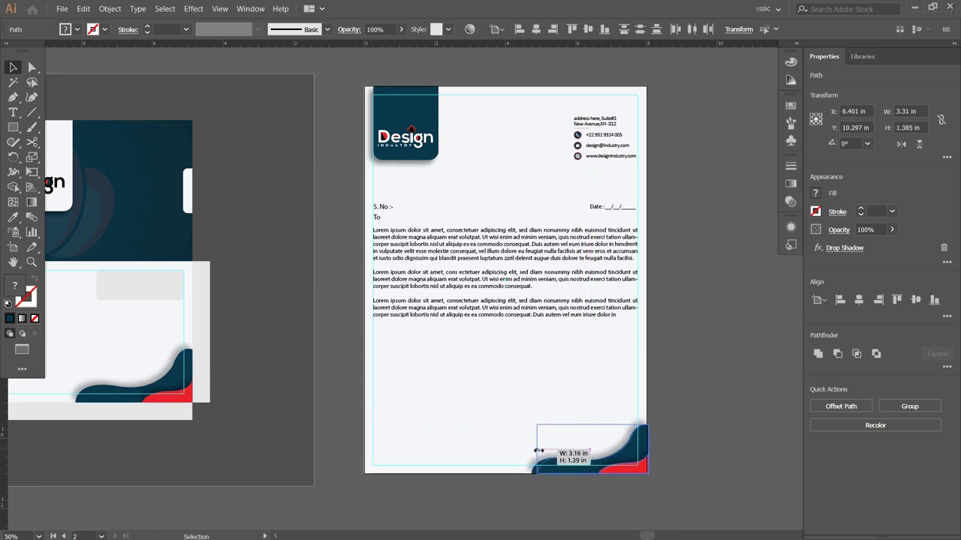
{"action": "left_click", "coordinate": [708, 433]}
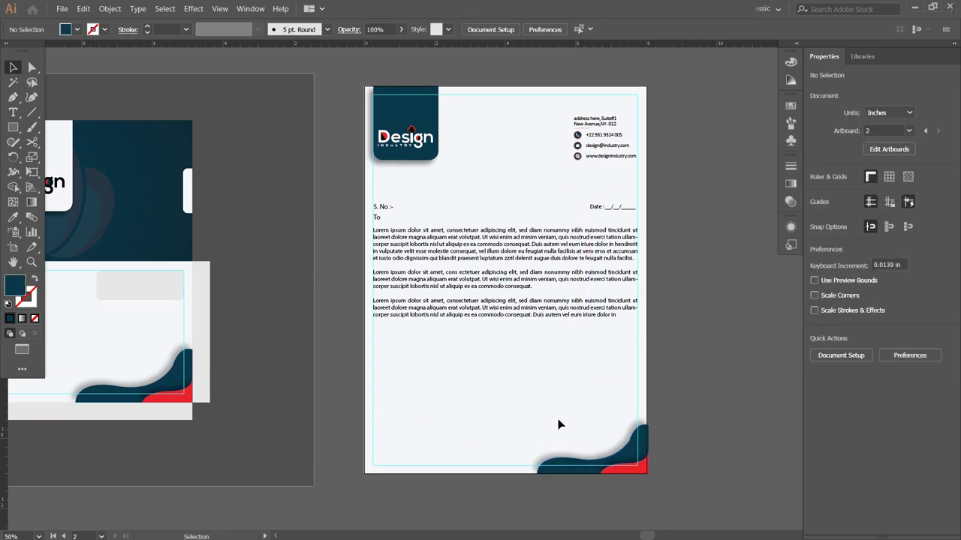
Step: Return to standard screen mode and select the signature and name block on the business card
{"action": "left_click", "coordinate": [21, 350]}
{"action": "left_click", "coordinate": [83, 364]}
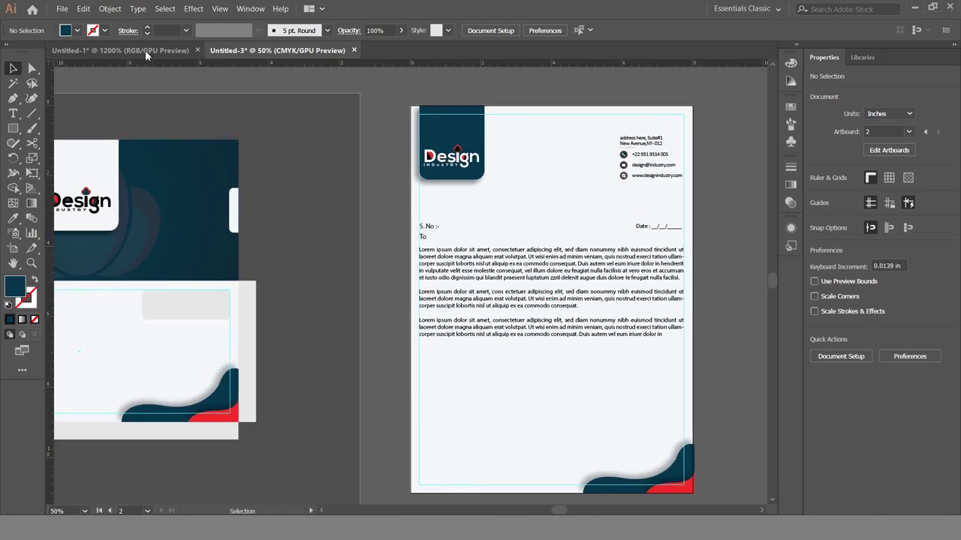
{"action": "left_click", "coordinate": [150, 50]}
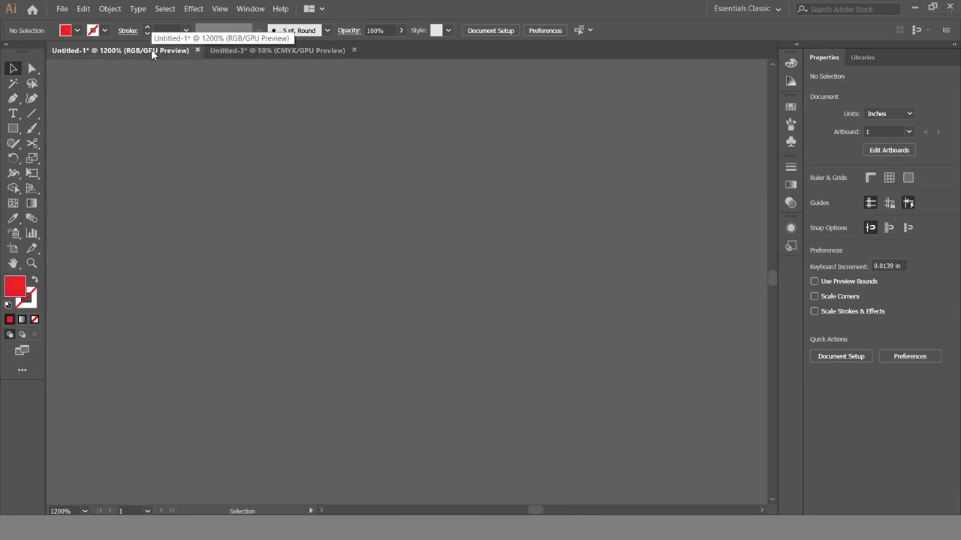
{"action": "scroll", "coordinate": [304, 229], "scroll_direction": "down", "scroll_amount": 3}
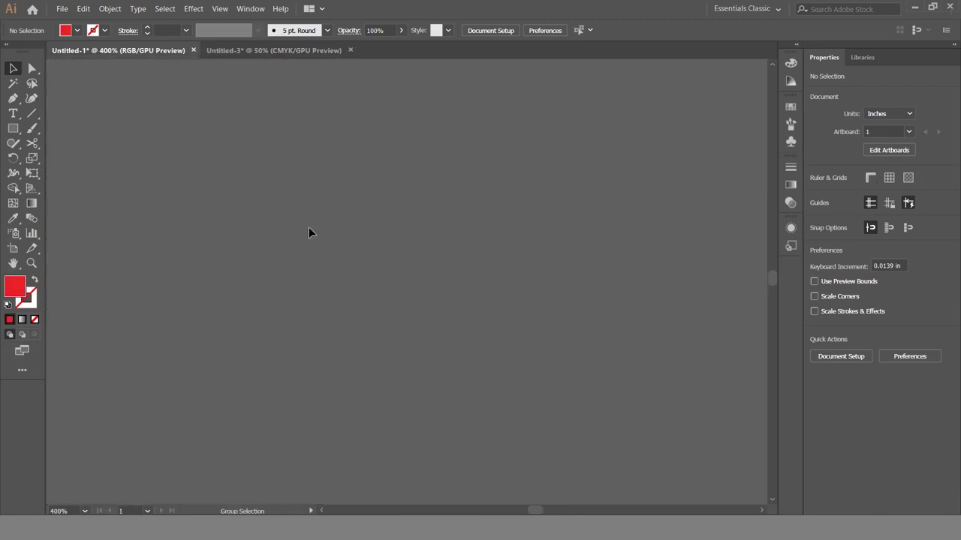
{"action": "scroll", "coordinate": [338, 234], "scroll_direction": "down", "scroll_amount": 2}
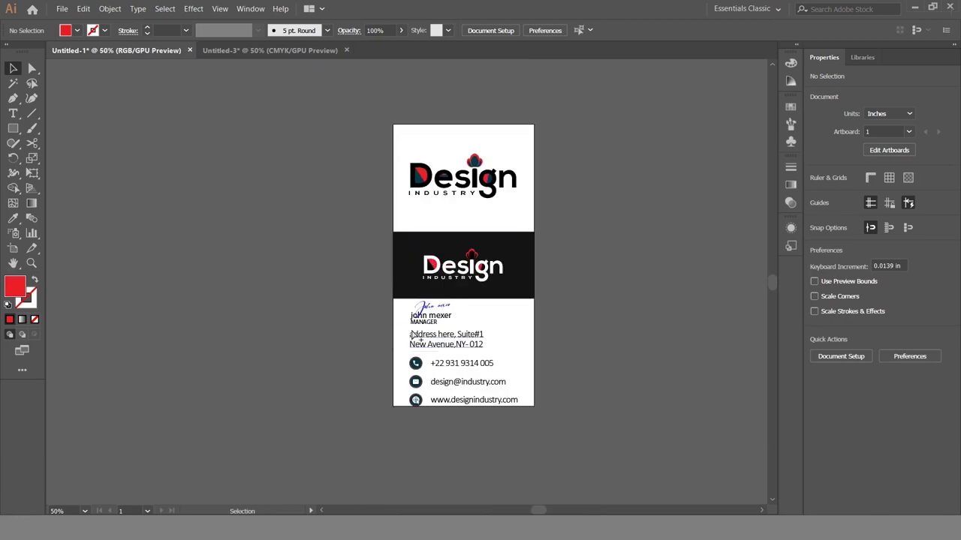
{"action": "scroll", "coordinate": [409, 321], "scroll_direction": "up", "scroll_amount": 1}
{"action": "left_click", "coordinate": [453, 317]}
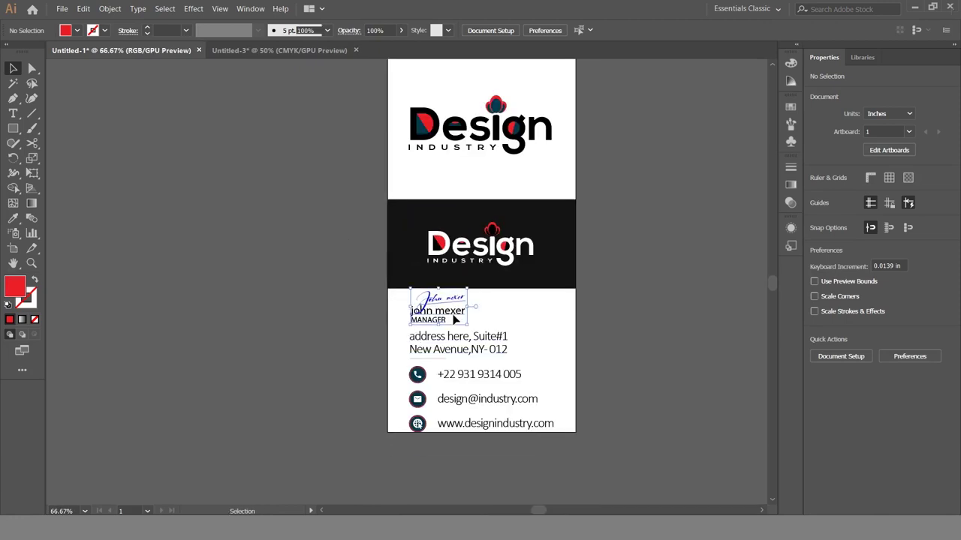
Step: Paste the signature block into the letterhead and place it below the body text
{"action": "left_click", "coordinate": [272, 49]}
{"action": "key", "text": "ctrl+v"}
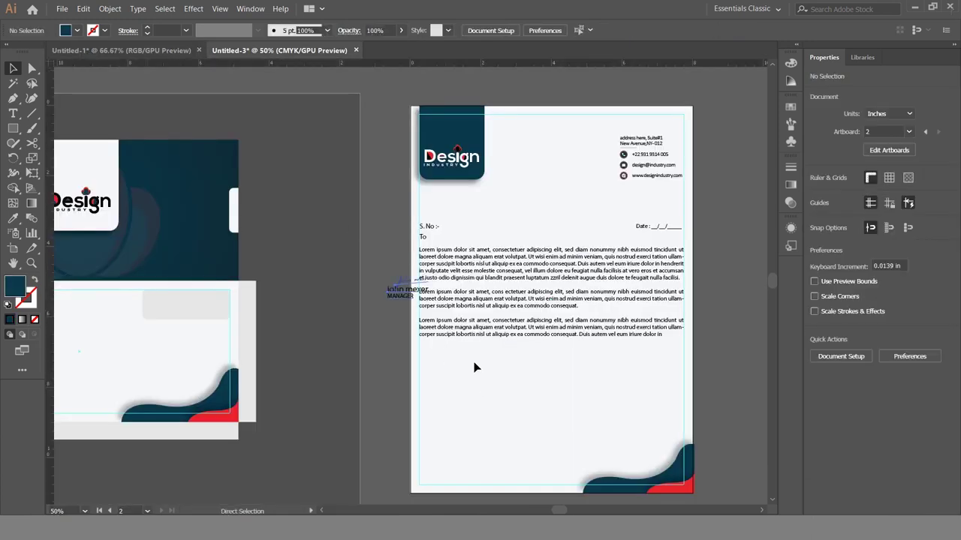
{"action": "scroll", "coordinate": [481, 350], "scroll_direction": "up", "scroll_amount": 2}
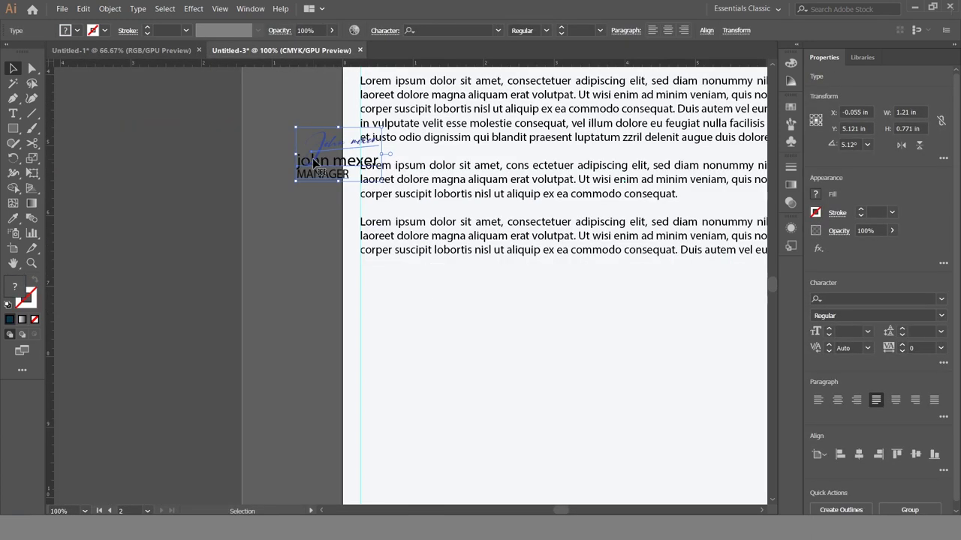
{"action": "scroll", "coordinate": [315, 162], "scroll_direction": "down", "scroll_amount": 1}
{"action": "mouse_move", "coordinate": [309, 173]}
{"action": "left_mouse_down"}
{"action": "mouse_move", "coordinate": [364, 270]}
{"action": "mouse_move", "coordinate": [356, 270]}
{"action": "left_mouse_up"}
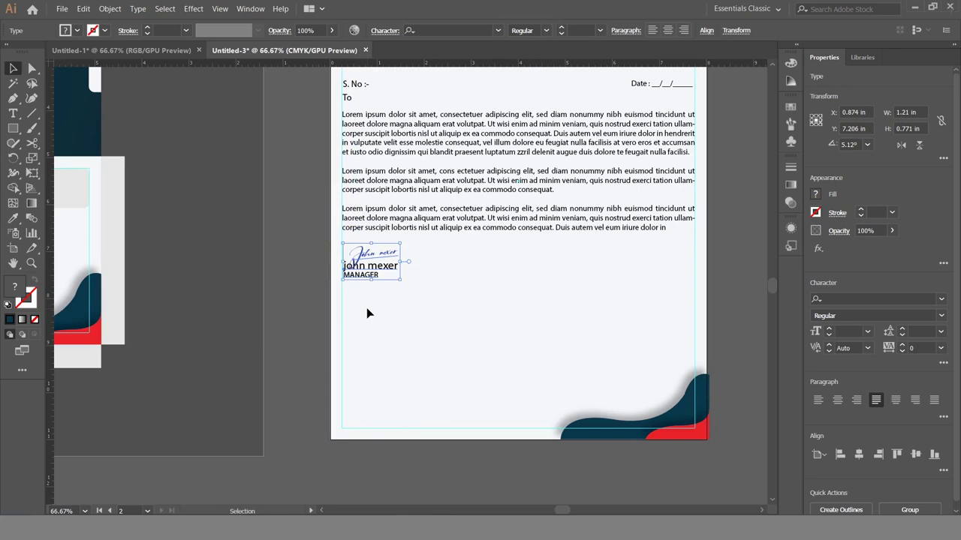
{"action": "scroll", "coordinate": [379, 305], "scroll_direction": "up", "scroll_amount": 1}
{"action": "scroll", "coordinate": [379, 315], "scroll_direction": "up", "scroll_amount": 2}
Step: Nudge the body text, S. No/To lines and Date field up slightly
{"action": "key", "text": "ctrl+minus"}
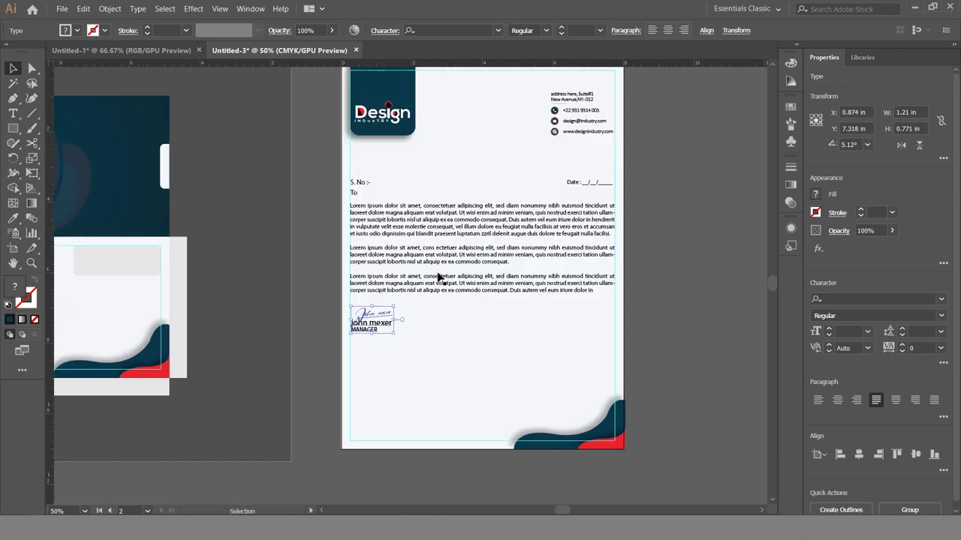
{"action": "left_click", "coordinate": [441, 237]}
{"action": "key", "text": "shift+Up"}
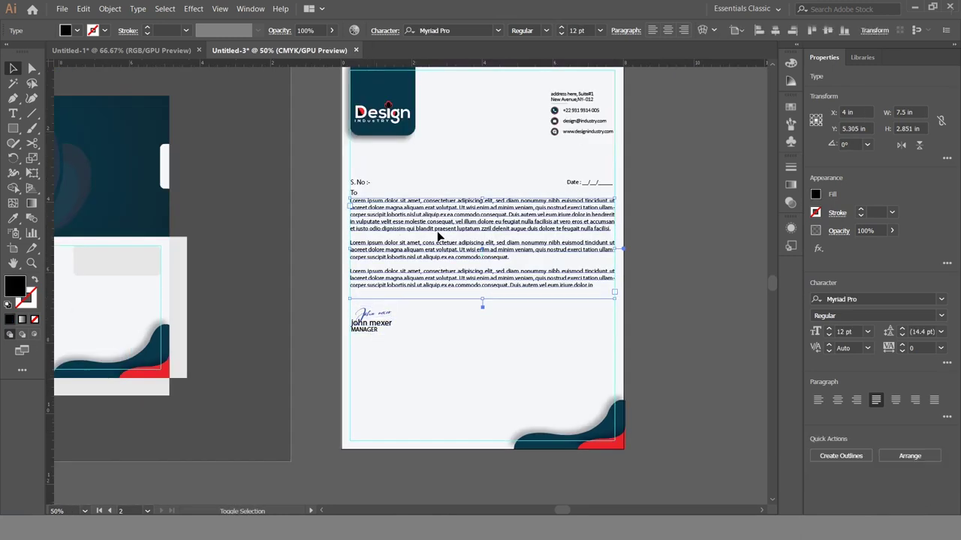
{"action": "left_click", "coordinate": [356, 183]}
{"action": "key", "text": "shift+Up"}
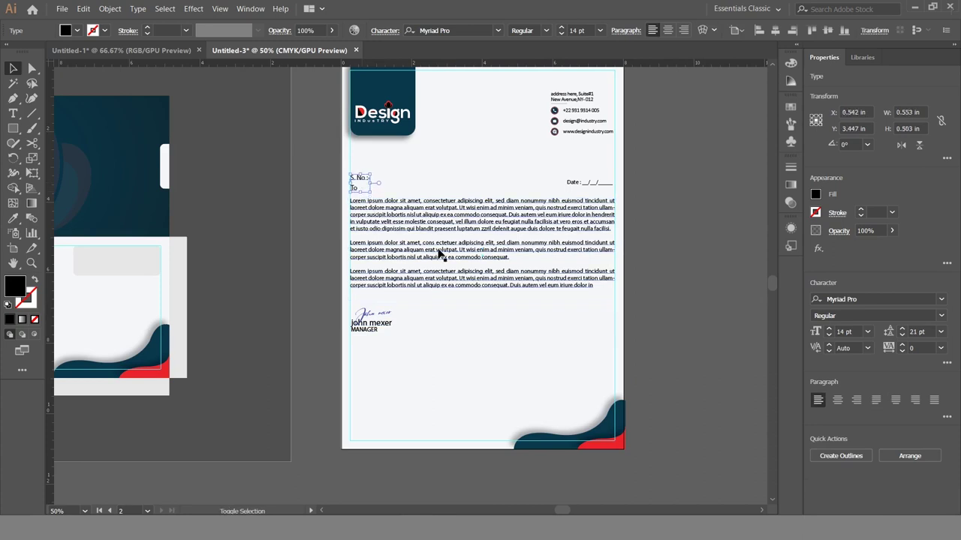
{"action": "left_click", "coordinate": [578, 184]}
{"action": "key", "text": "shift+Up"}
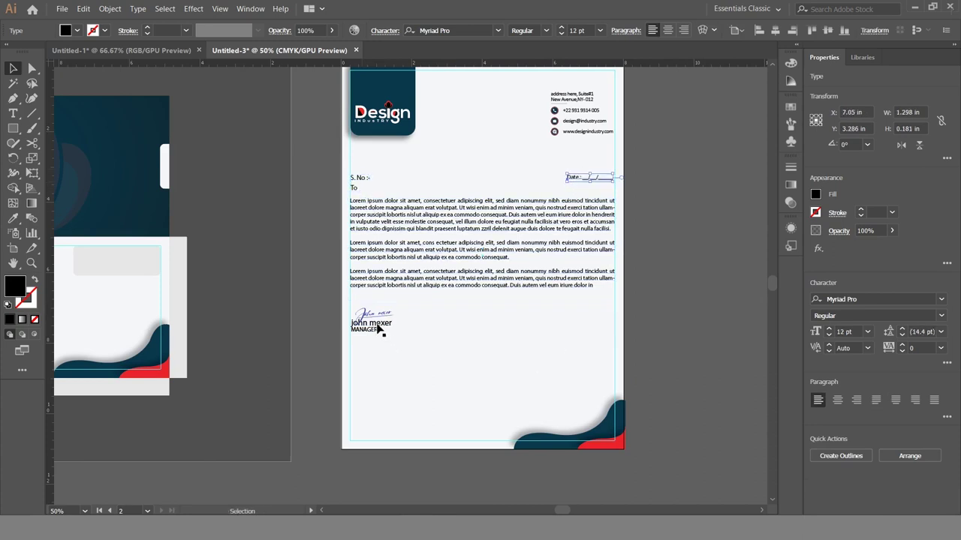
Step: Zoom and pan to view the letterhead and business card artboards together
{"action": "scroll", "coordinate": [415, 316], "scroll_direction": "up", "scroll_amount": 1}
{"action": "scroll", "coordinate": [445, 279], "scroll_direction": "up", "scroll_amount": 1, "text": "alt"}
{"action": "scroll", "coordinate": [445, 278], "scroll_direction": "up", "scroll_amount": 1}
{"action": "scroll", "coordinate": [445, 278], "scroll_direction": "up", "scroll_amount": 1}
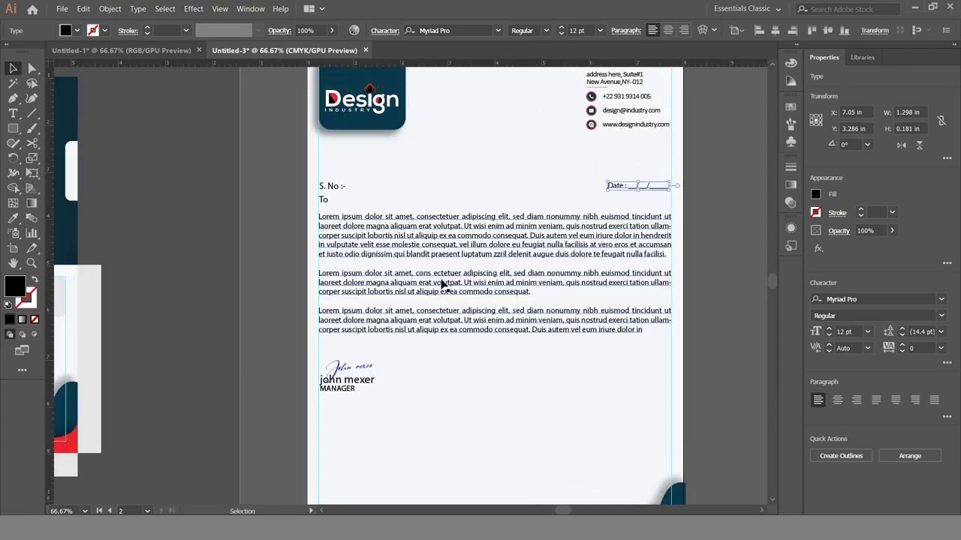
{"action": "scroll", "coordinate": [443, 283], "scroll_direction": "down", "scroll_amount": 1, "text": "alt"}
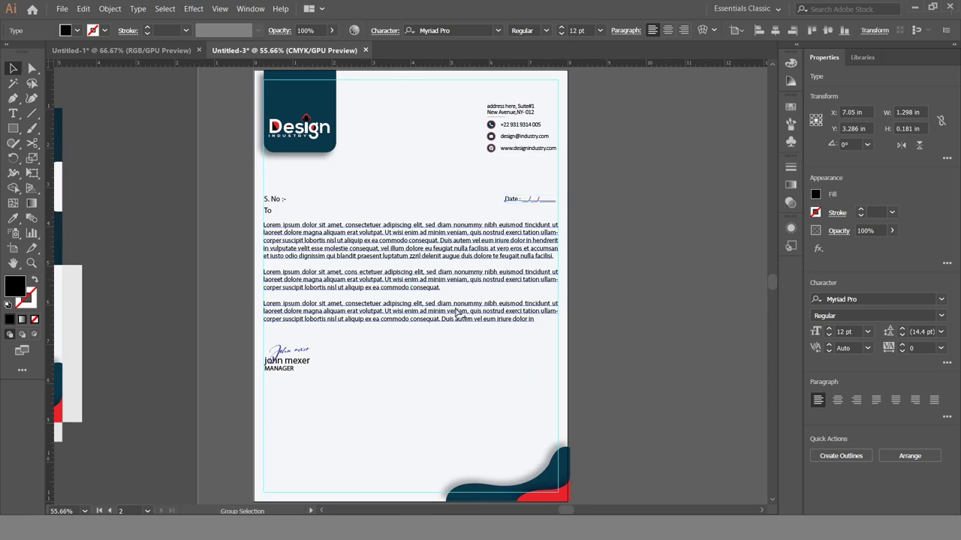
{"action": "scroll", "coordinate": [444, 289], "scroll_direction": "down", "scroll_amount": 1, "text": "alt"}
{"action": "scroll", "coordinate": [450, 307], "scroll_direction": "down", "scroll_amount": 2, "text": "alt"}
{"action": "left_click_drag", "start_coordinate": [451, 310], "coordinate": [557, 296]}
{"action": "scroll", "coordinate": [525, 293], "scroll_direction": "up", "scroll_amount": 1, "text": "alt"}
{"action": "left_click_drag", "start_coordinate": [465, 274], "coordinate": [616, 277]}
{"action": "scroll", "coordinate": [562, 272], "scroll_direction": "up", "scroll_amount": 1, "text": "alt"}
{"action": "scroll", "coordinate": [562, 272], "scroll_direction": "down", "scroll_amount": 1, "text": "alt"}
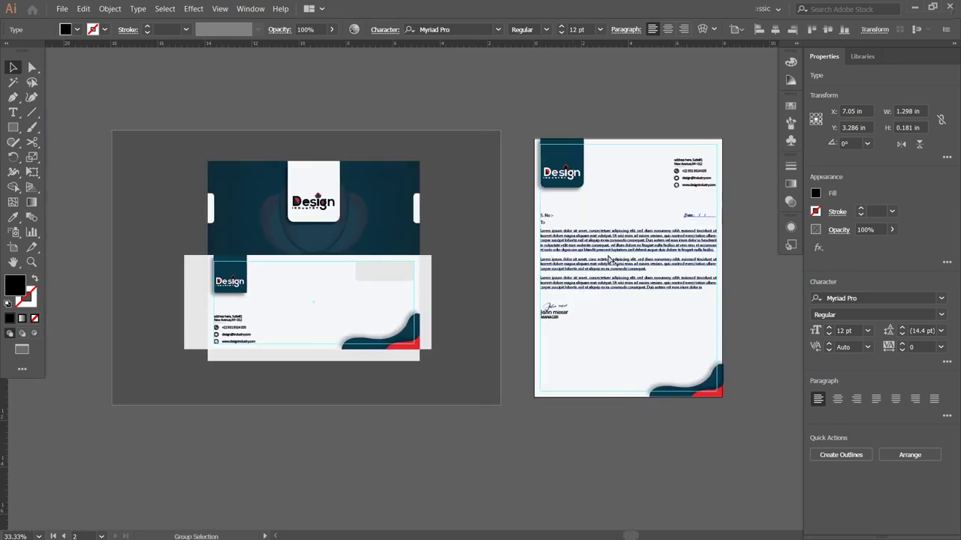
Step: Copy the business card's swirl pattern onto the letterhead and select the copy
{"action": "scroll", "coordinate": [608, 257], "scroll_direction": "up", "scroll_amount": 1, "text": "alt"}
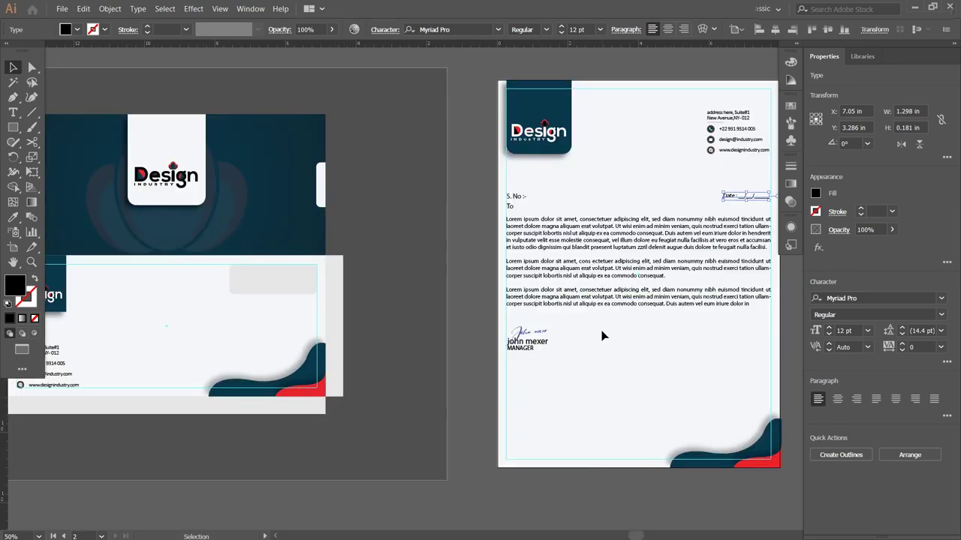
{"action": "left_click", "coordinate": [235, 219]}
{"action": "left_click_drag", "start_coordinate": [235, 219], "coordinate": [702, 319], "text": "alt"}
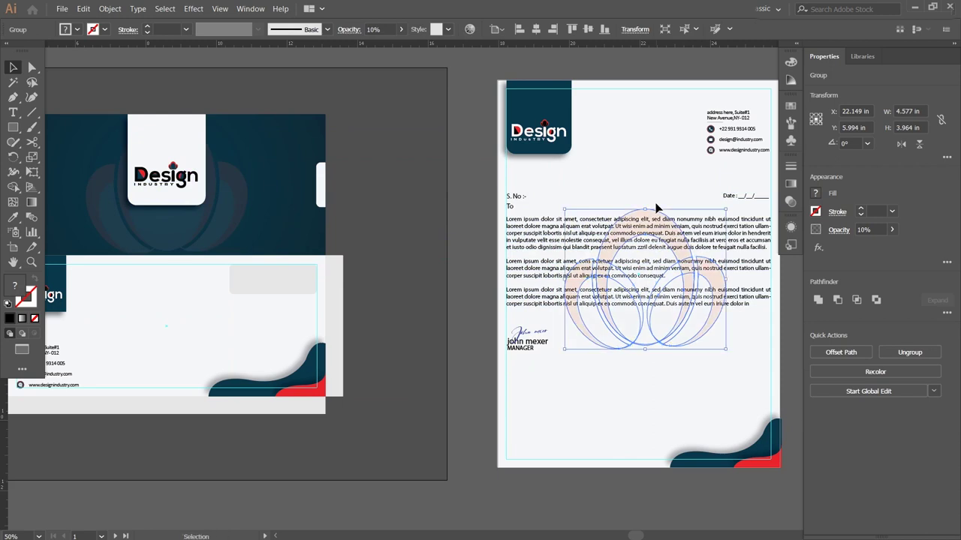
{"action": "left_click", "coordinate": [546, 246]}
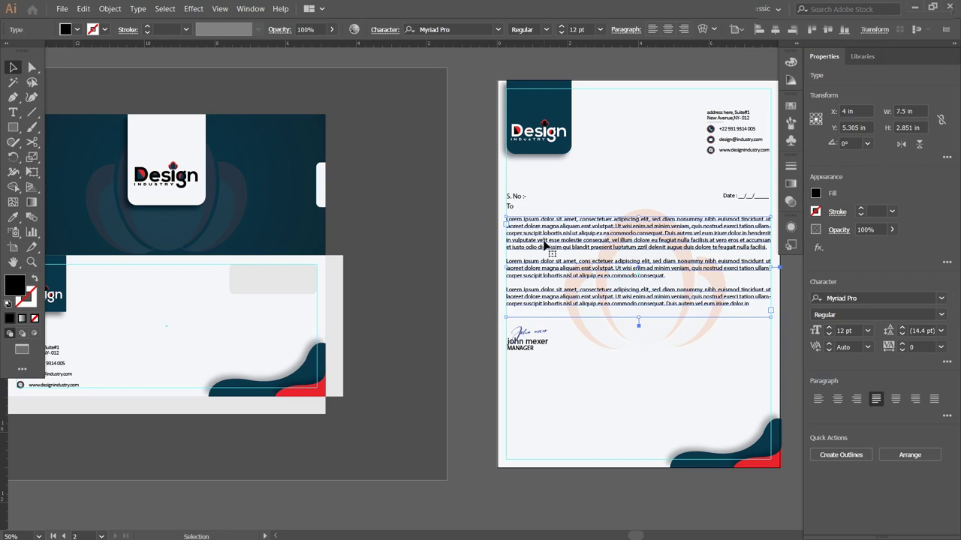
{"action": "left_click", "coordinate": [634, 338]}
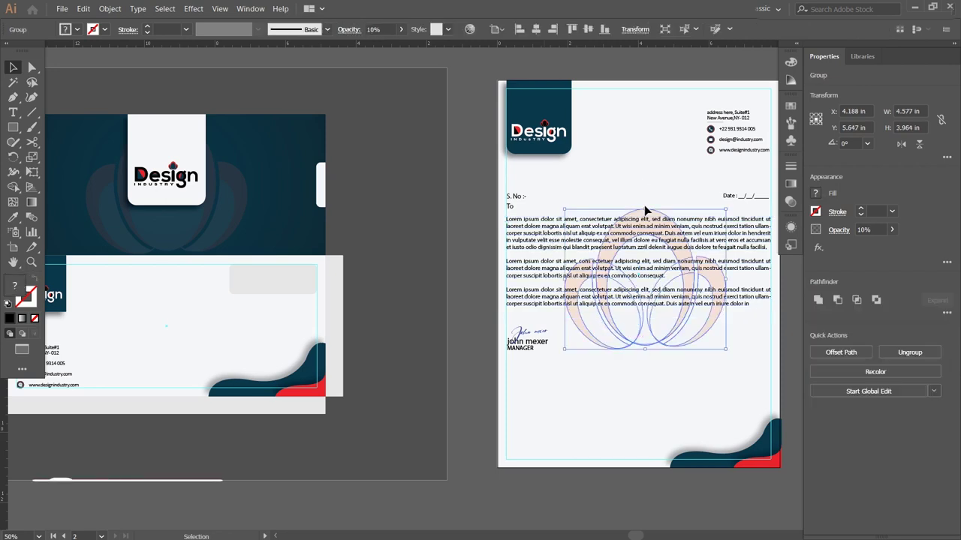
Step: Enlarge the swirl to about 8 by 7 inches and centre it on the page as a watermark
{"action": "left_click_drag", "start_coordinate": [646, 209], "coordinate": [646, 159]}
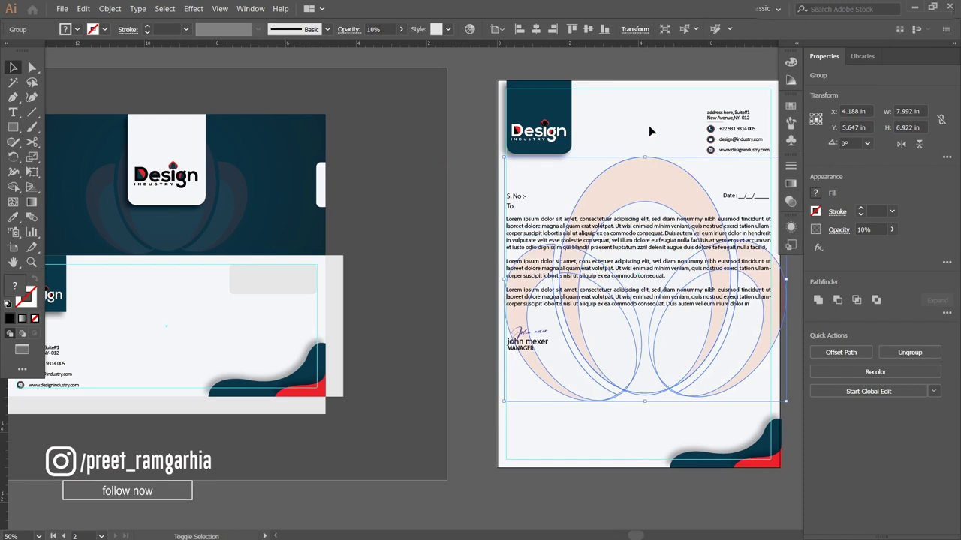
{"action": "left_click", "coordinate": [536, 28]}
{"action": "left_click", "coordinate": [588, 29]}
{"action": "left_click", "coordinate": [468, 146]}
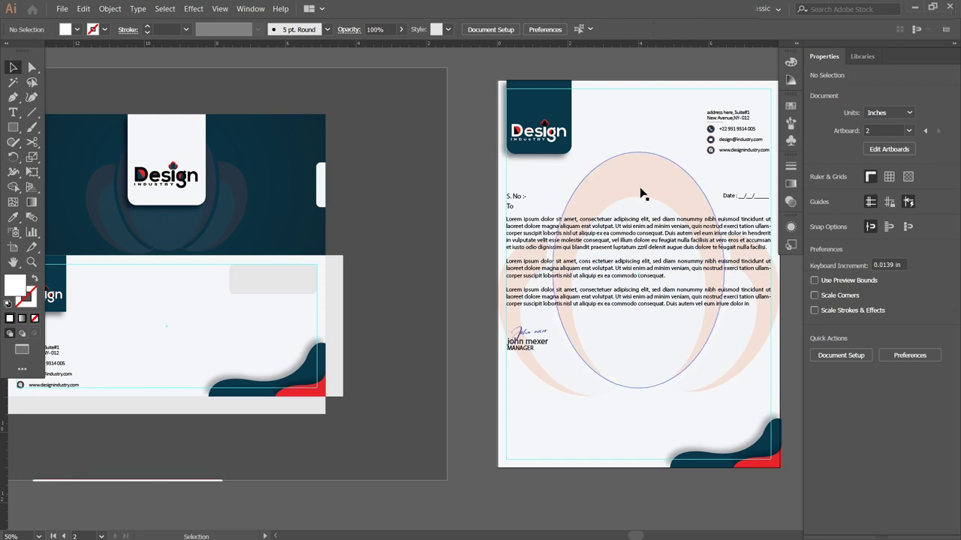
{"action": "left_click_drag", "start_coordinate": [637, 188], "coordinate": [583, 182]}
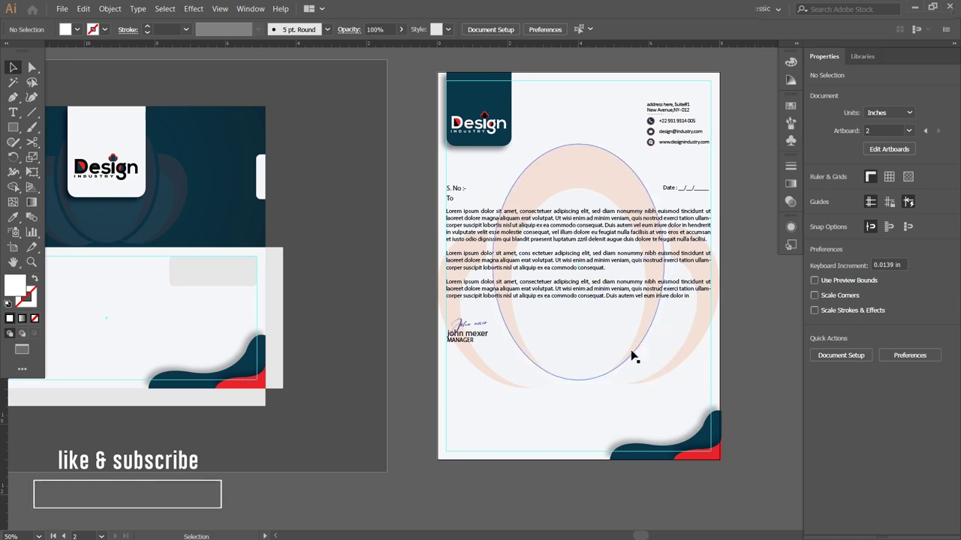
{"action": "scroll", "coordinate": [611, 396], "scroll_direction": "up", "scroll_amount": 1}
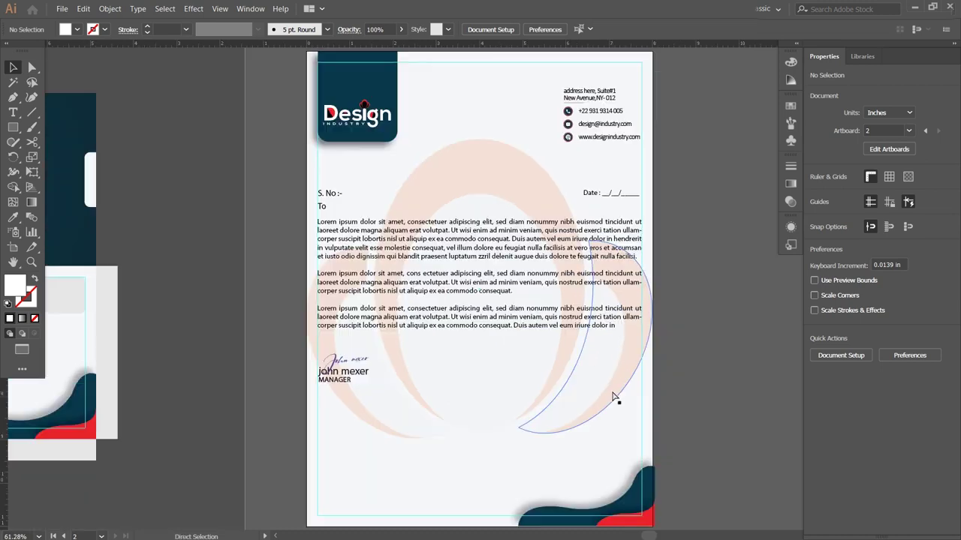